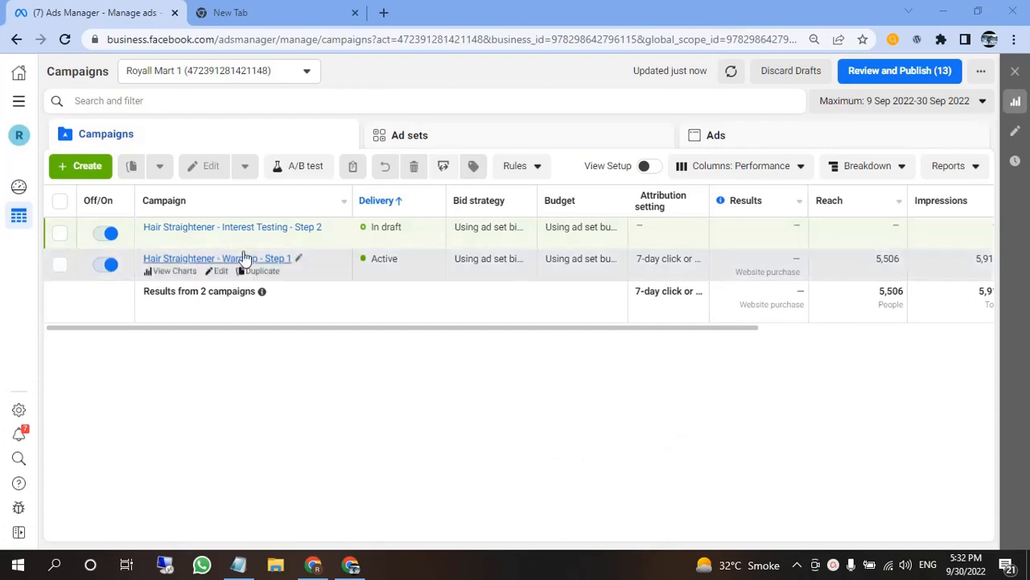
- Look over the ad sets of the Interest Testing - Step 2 campaign and open those of the Warmup - Step 1 campaign
left_click(227, 233)
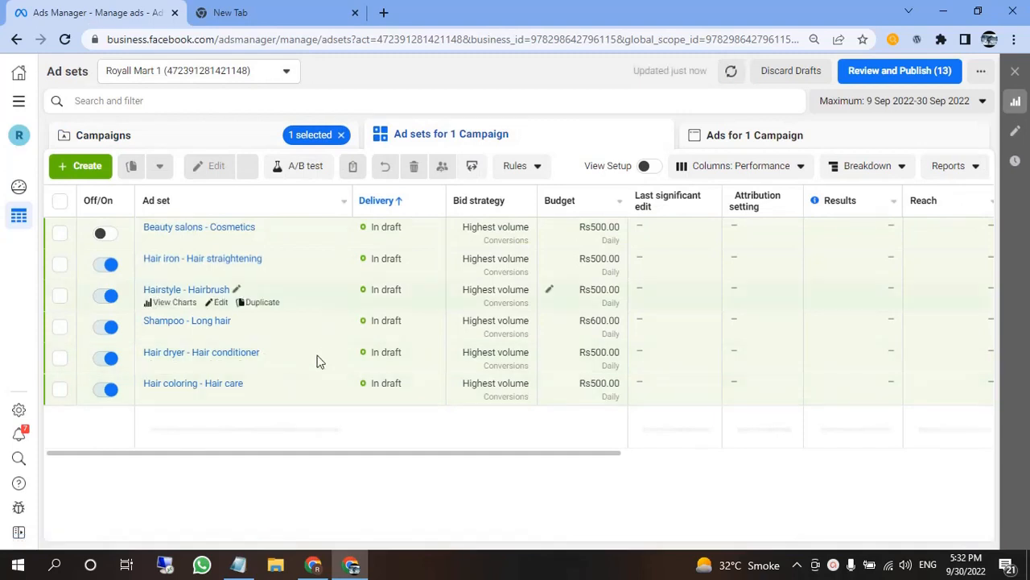
left_click(164, 143)
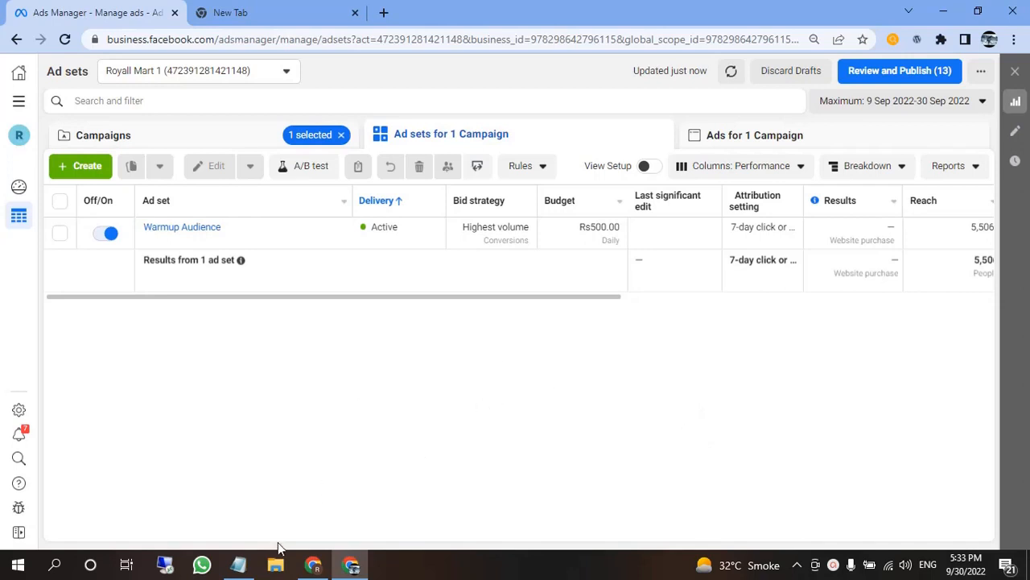
- Open a new blank Notepad window for notes, move it slightly lower and minimise it
left_click(242, 566)
right_click(246, 568)
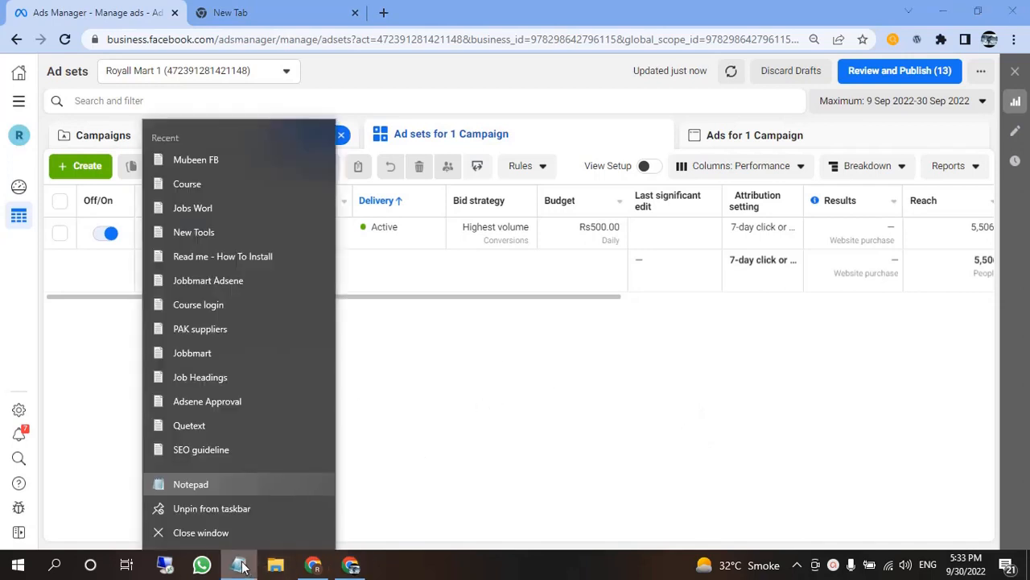
left_click(248, 487)
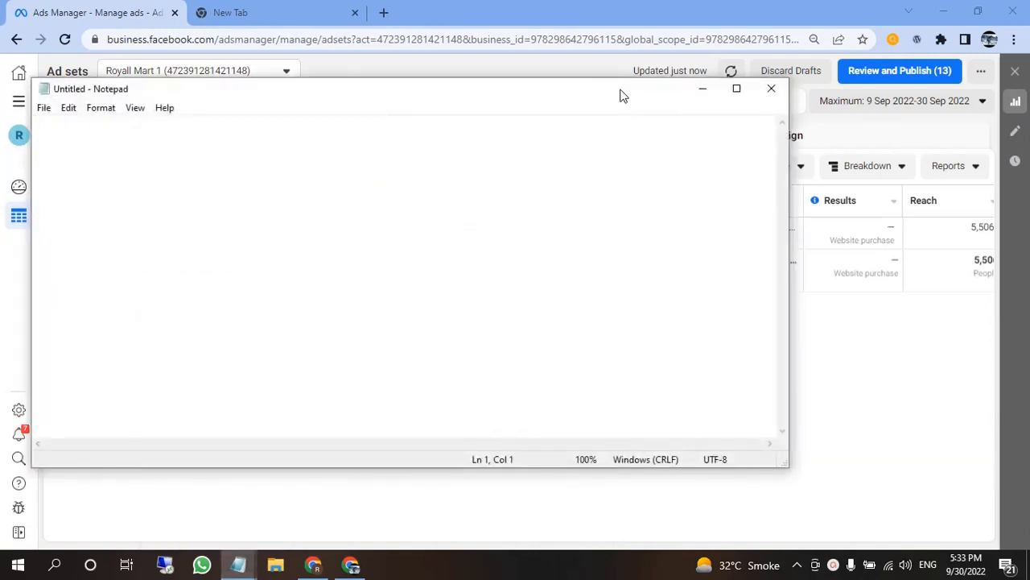
left_click_drag(619, 95, 621, 127)
left_click(697, 120)
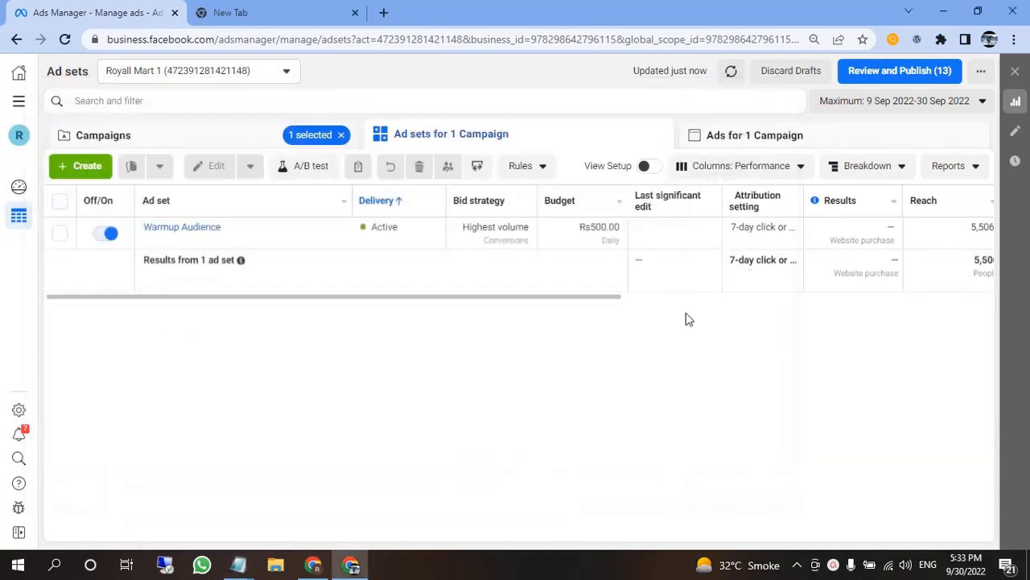
- Break down the Warmup Audience ad set's results by age under the delivery breakdowns
left_click(729, 171)
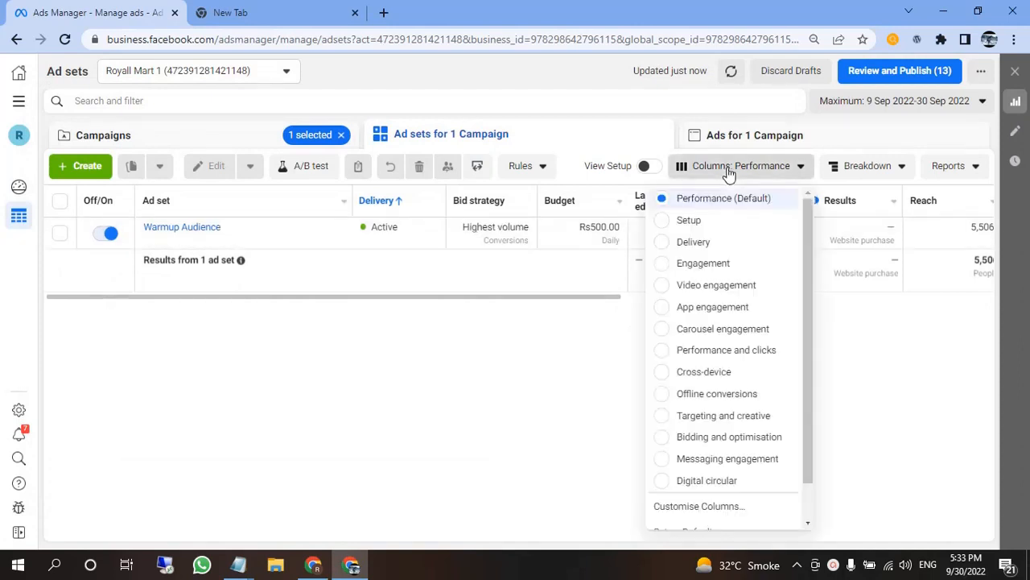
left_click(894, 171)
mouse_move(875, 203)
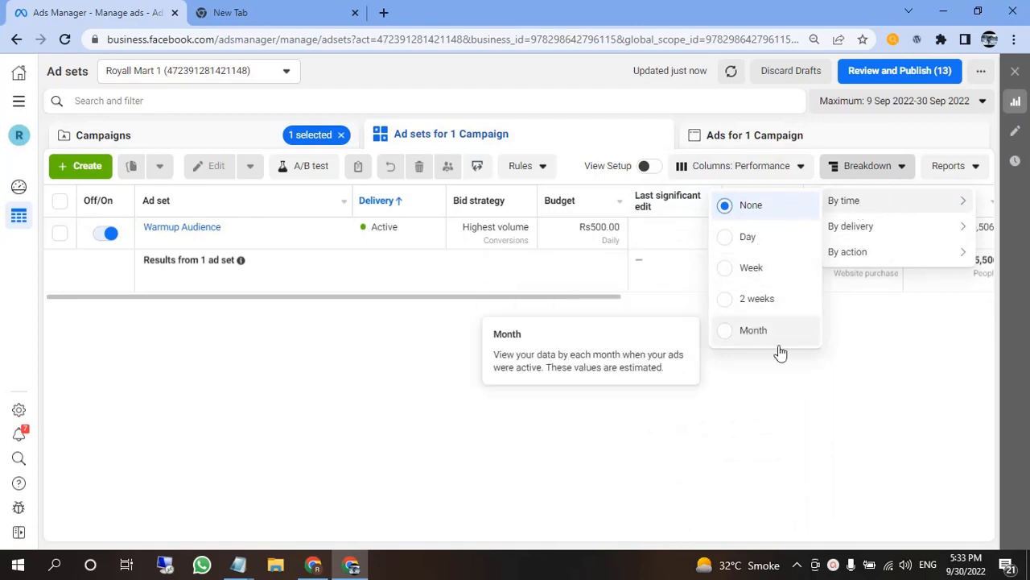
left_click(850, 344)
left_click(862, 170)
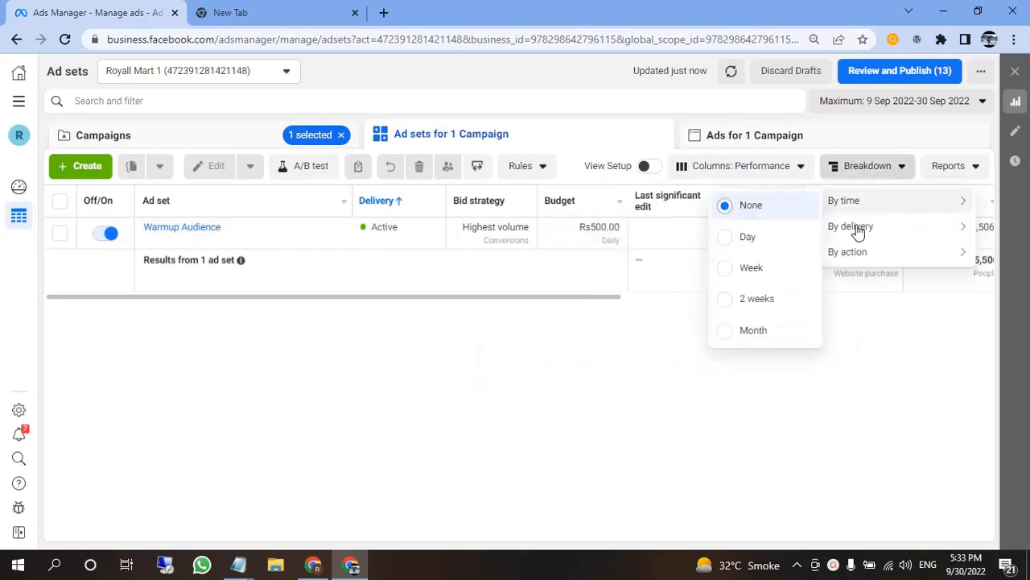
mouse_move(858, 229)
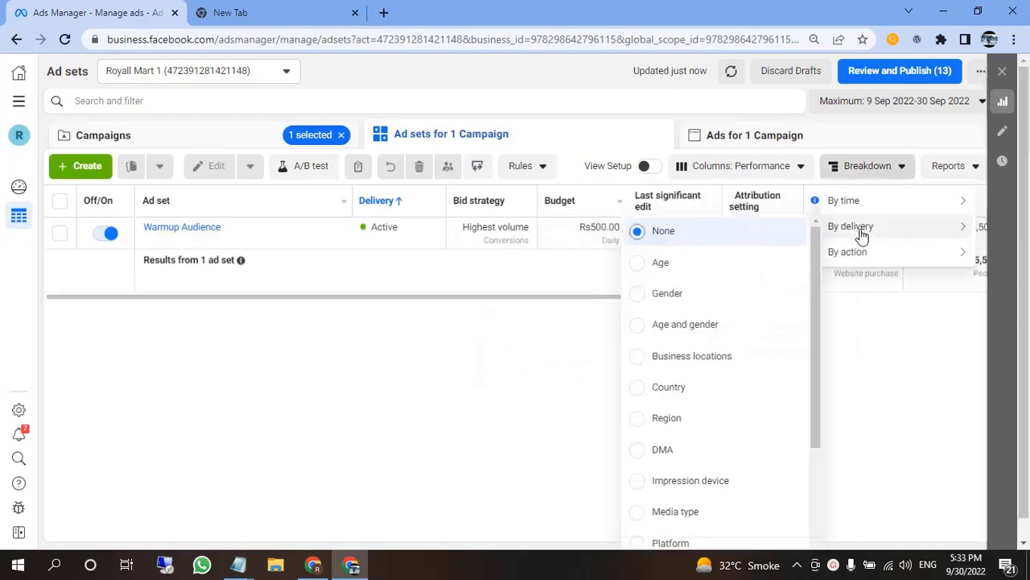
left_click(699, 271)
left_click(525, 430)
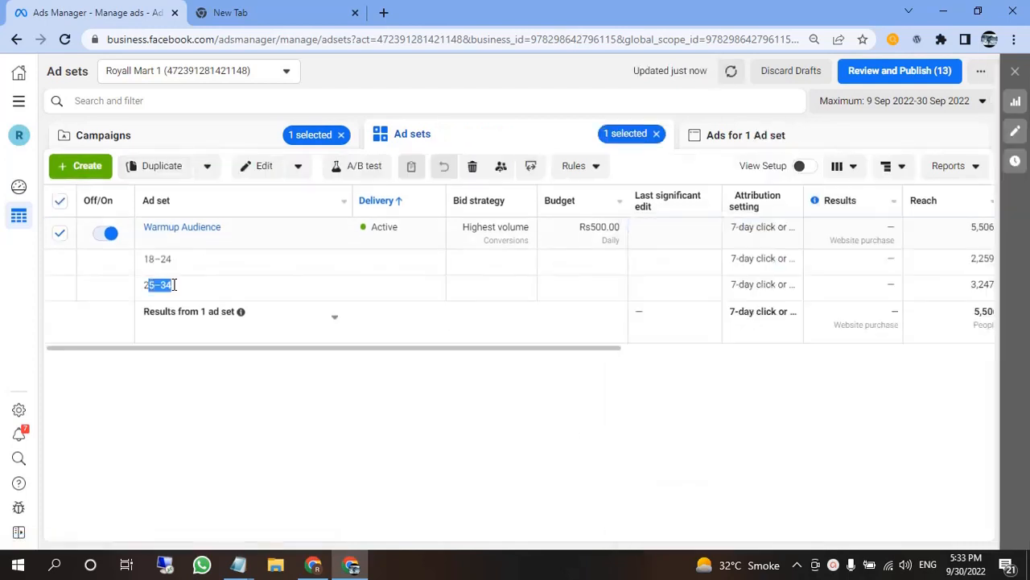
- Compare the reach, impressions and amount spent of the age groups in the Warmup Audience ad set
left_click(228, 420)
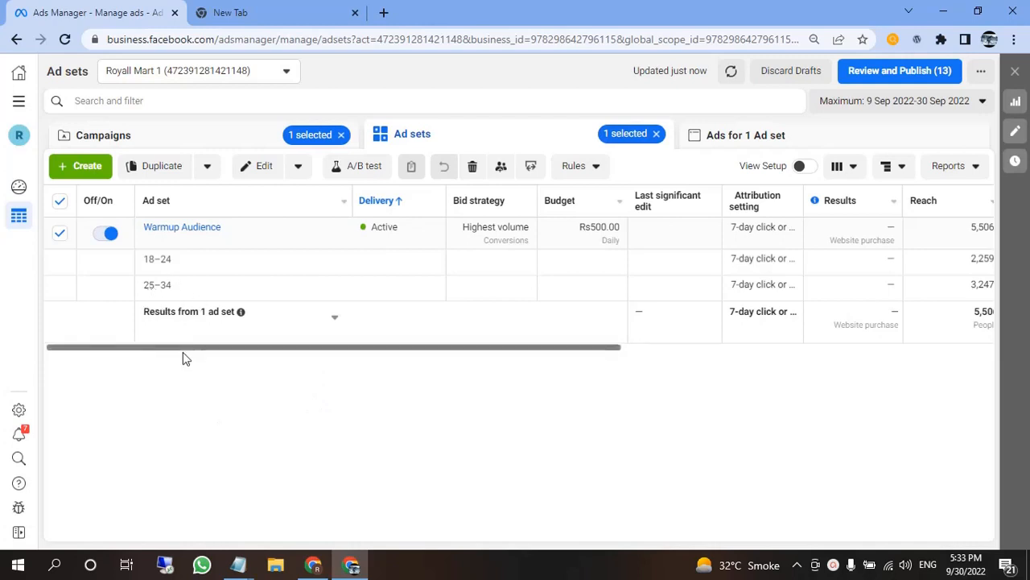
left_click_drag(187, 353, 364, 361)
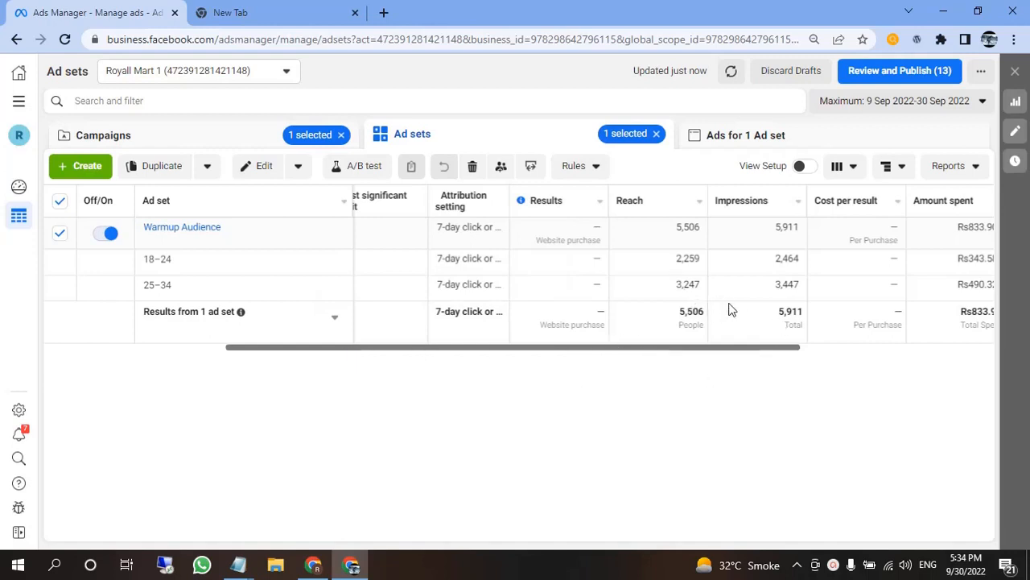
double_click(682, 285)
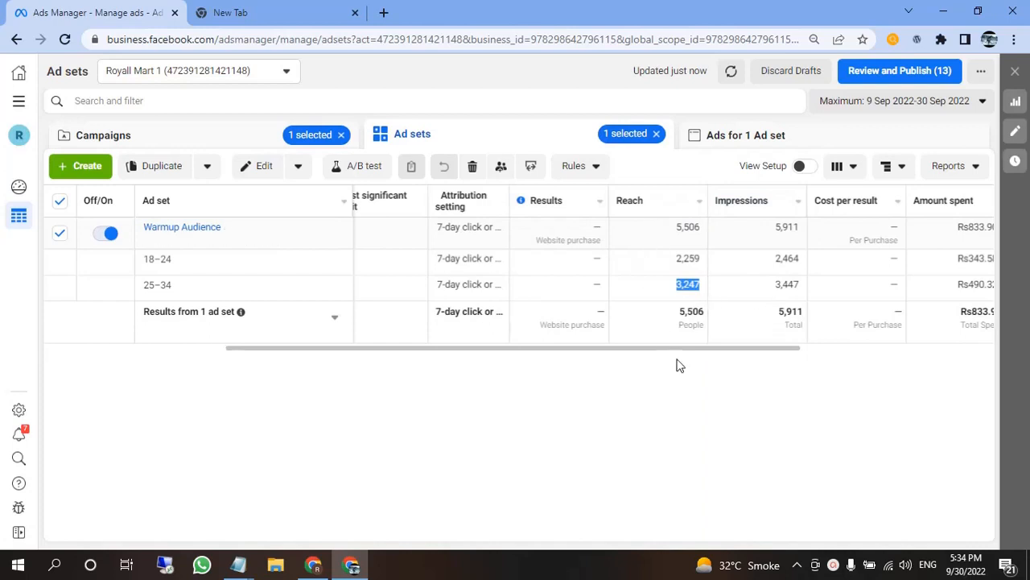
left_click_drag(691, 352, 899, 355)
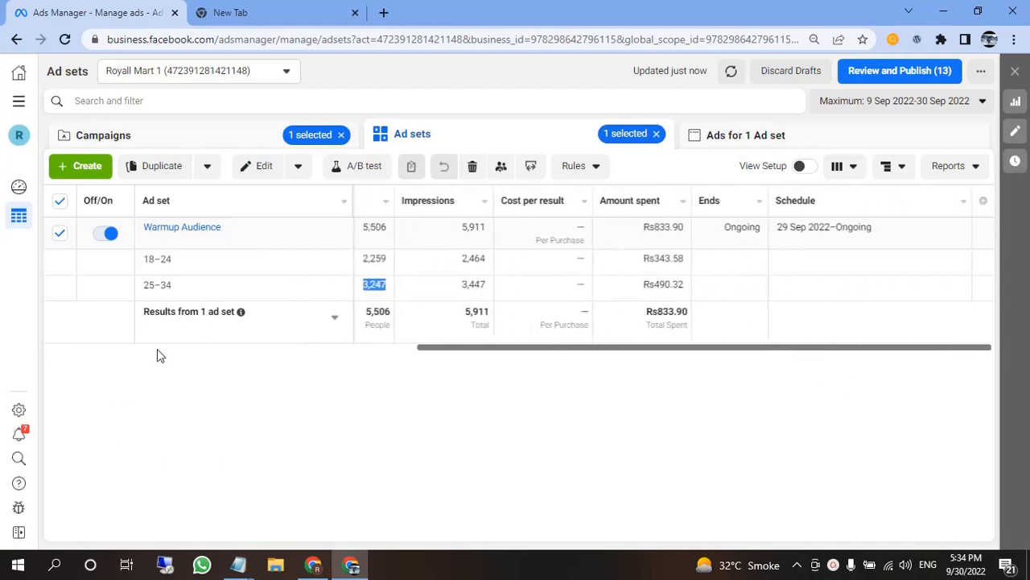
- Copy the 25–34 age range into the new Notepad note, replacing its text, and minimise the note
left_click_drag(143, 287, 177, 291)
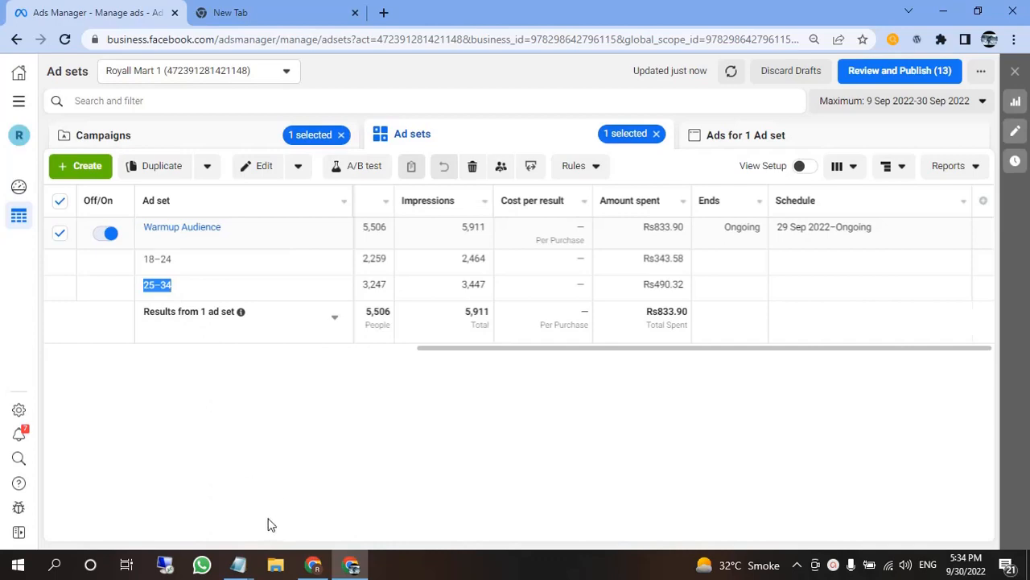
left_click(238, 563)
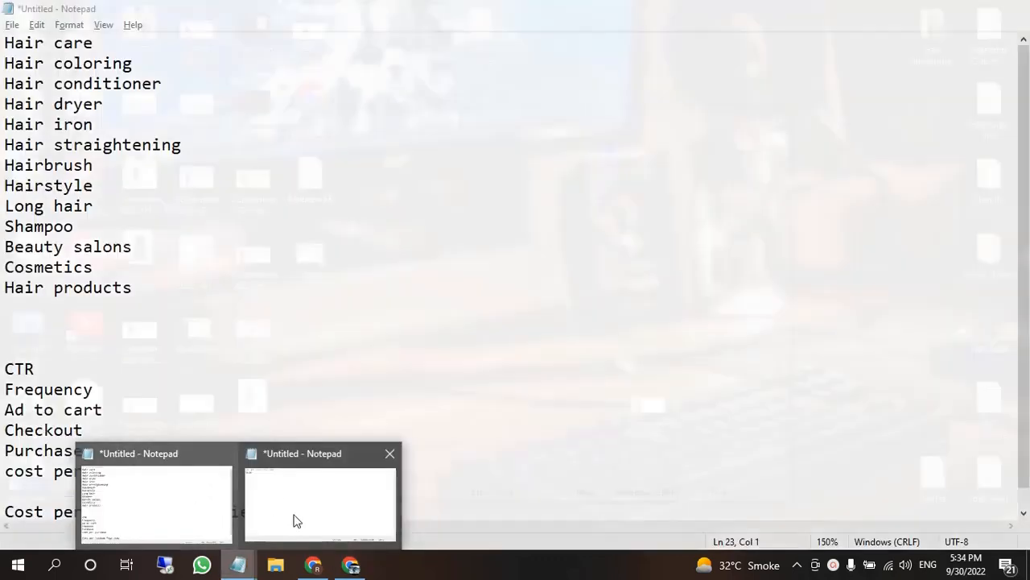
left_click(296, 521)
left_click_drag(81, 172, 14, 163)
type("25–34")
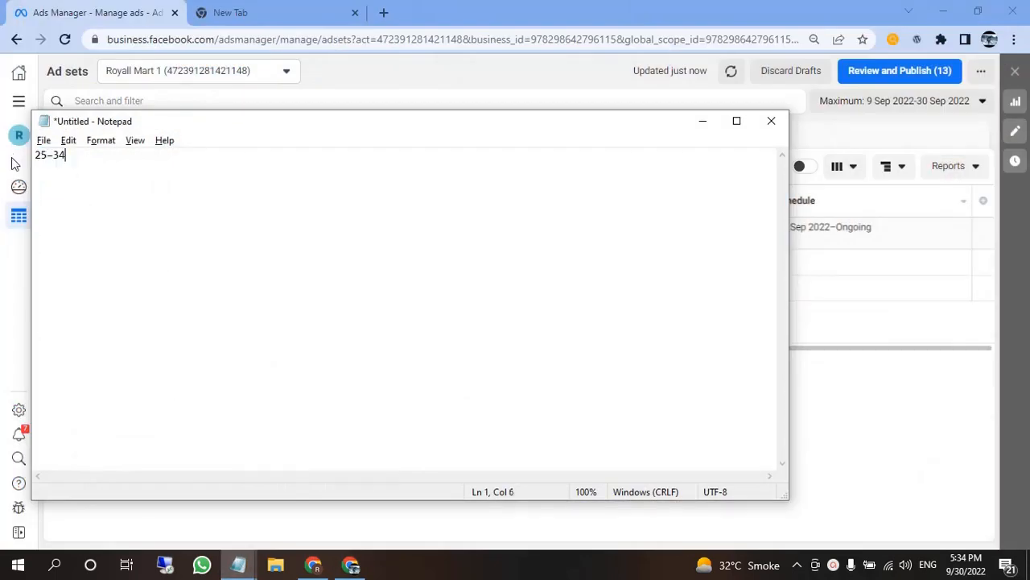
left_click(705, 122)
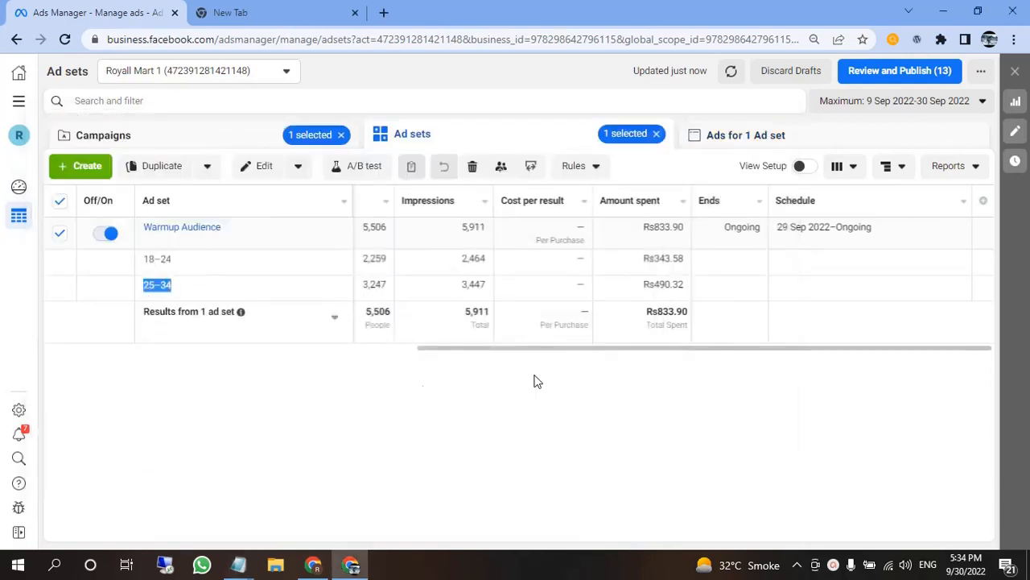
- Change the Warmup Audience ad set's delivery breakdown to gender
left_click(892, 167)
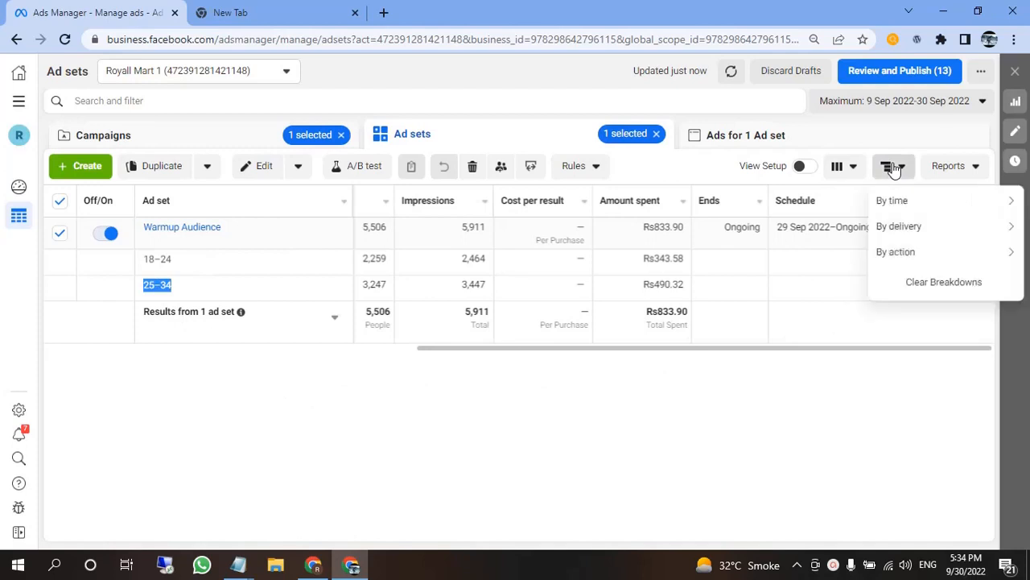
mouse_move(902, 226)
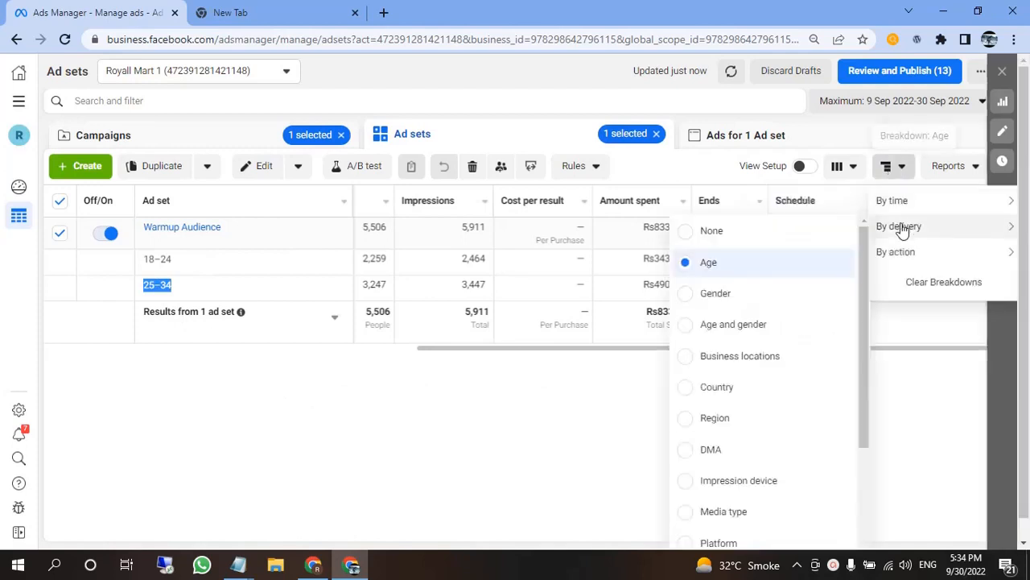
left_click(727, 294)
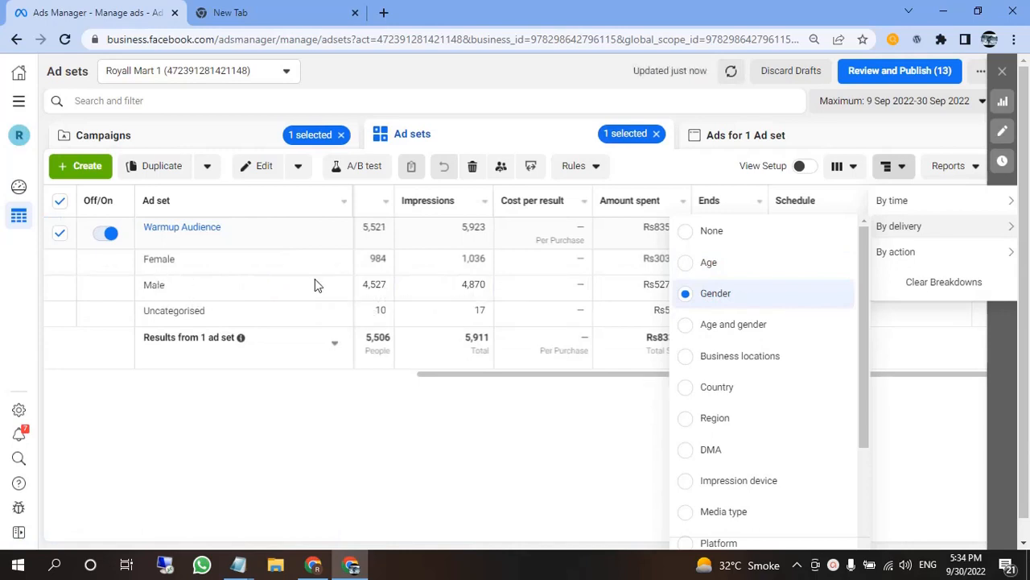
left_click(475, 415)
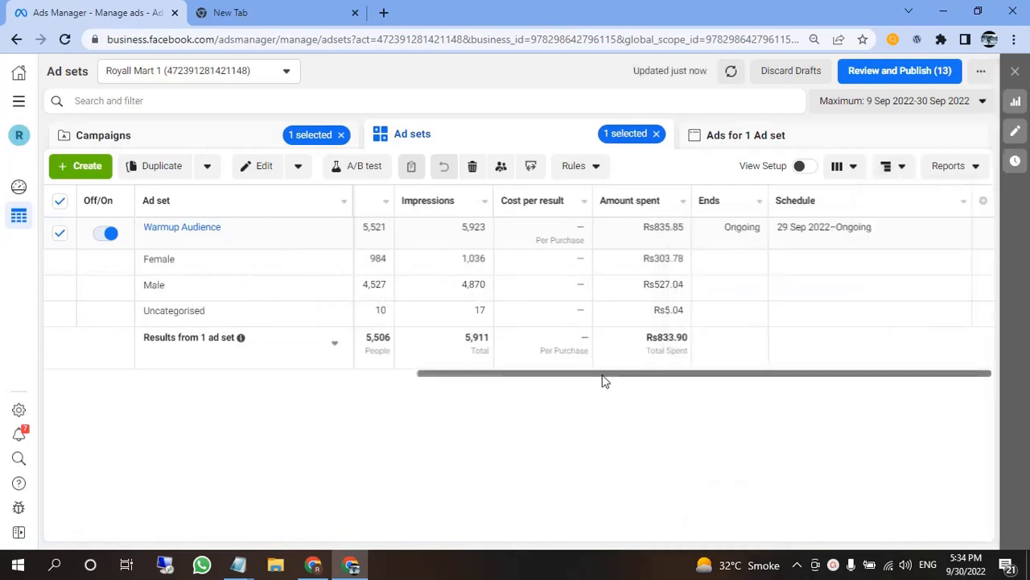
- Compare the reach of the female and male rows in the Warmup Audience ad set
left_click_drag(458, 378, 224, 372)
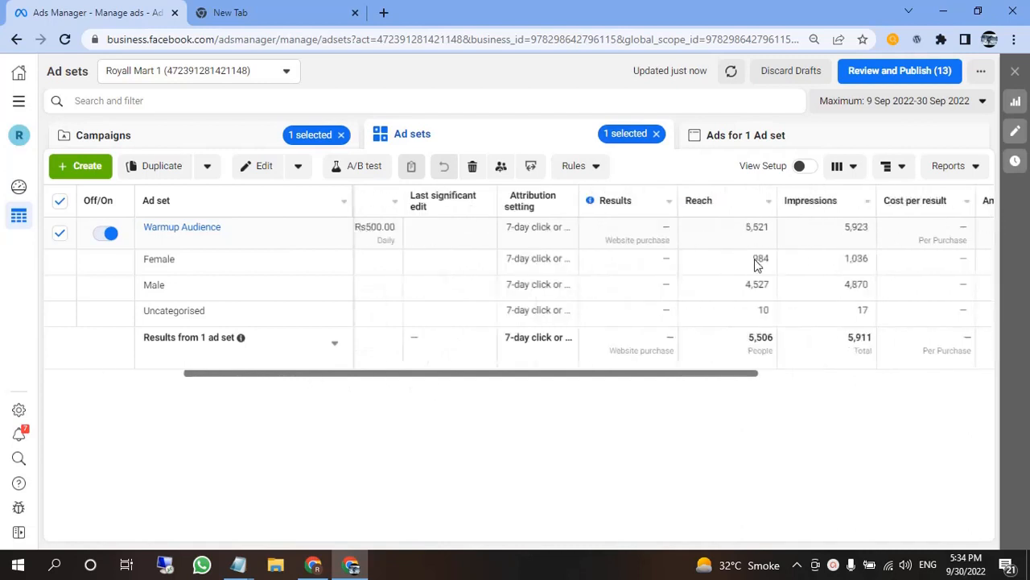
left_click_drag(594, 376, 621, 384)
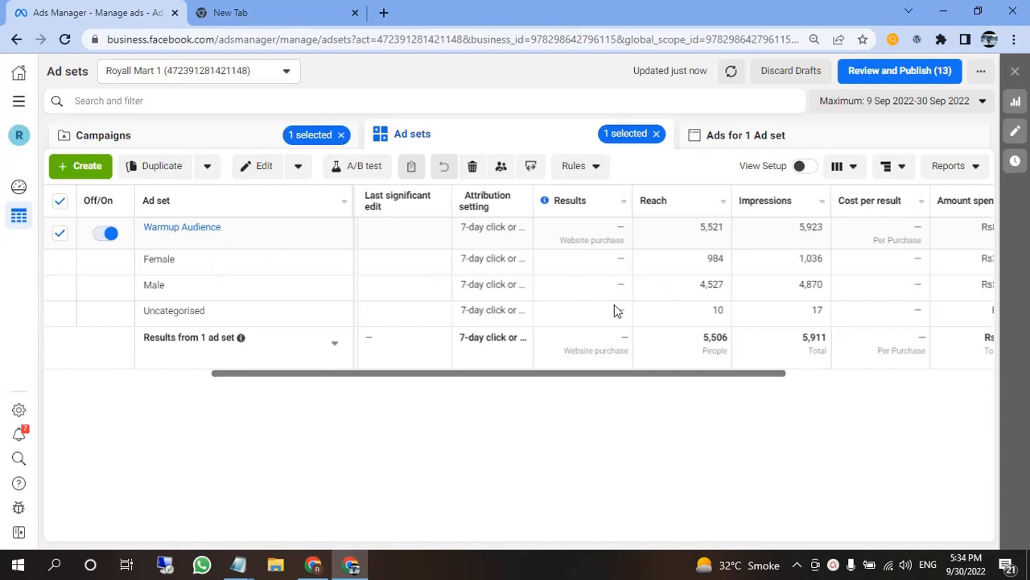
double_click(710, 284)
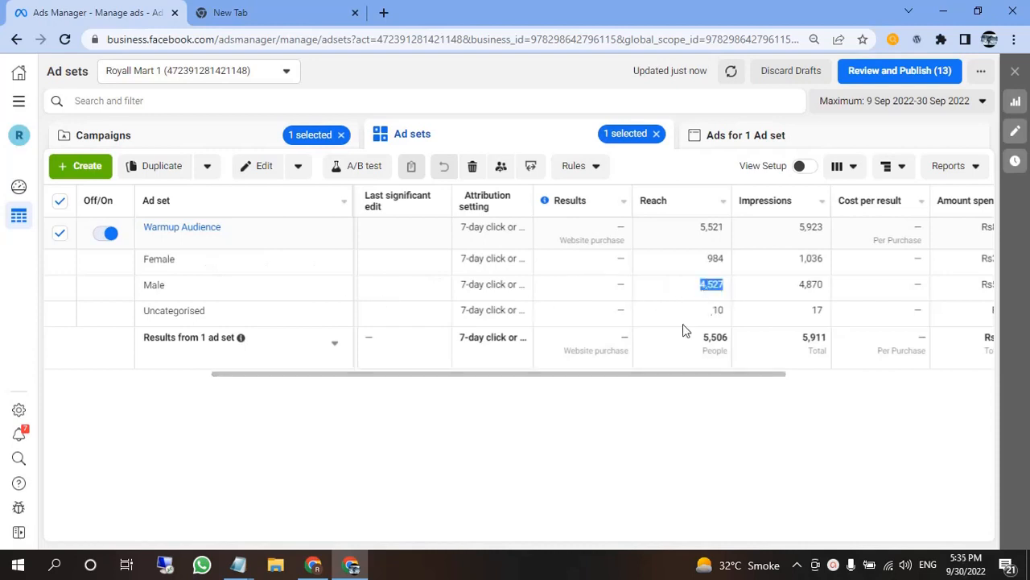
left_click_drag(553, 376, 528, 378)
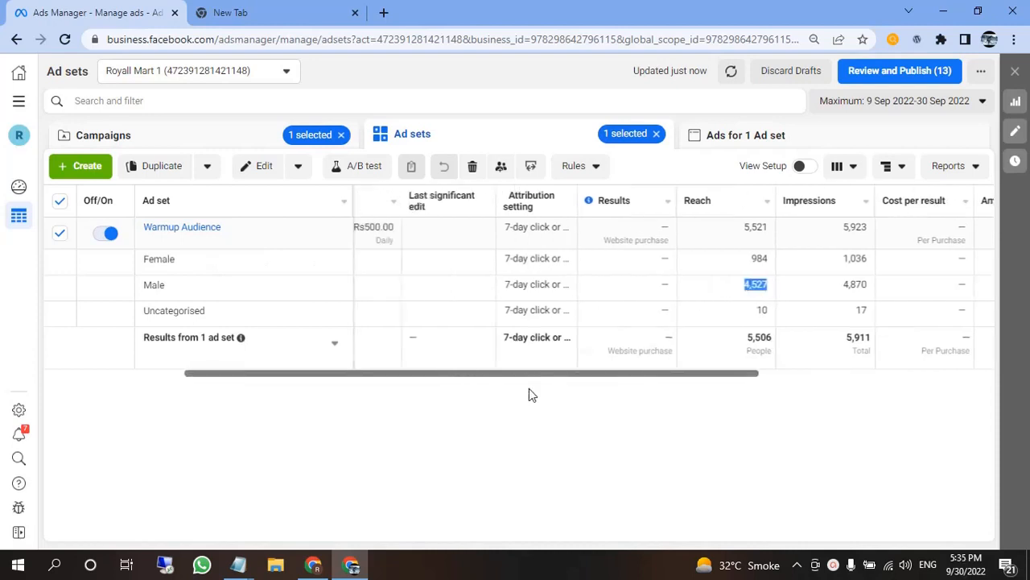
- Open the Warmup Audience ad set of the Warmup - Step 1 campaign for editing and set its gender targeting to Women
left_click(200, 146)
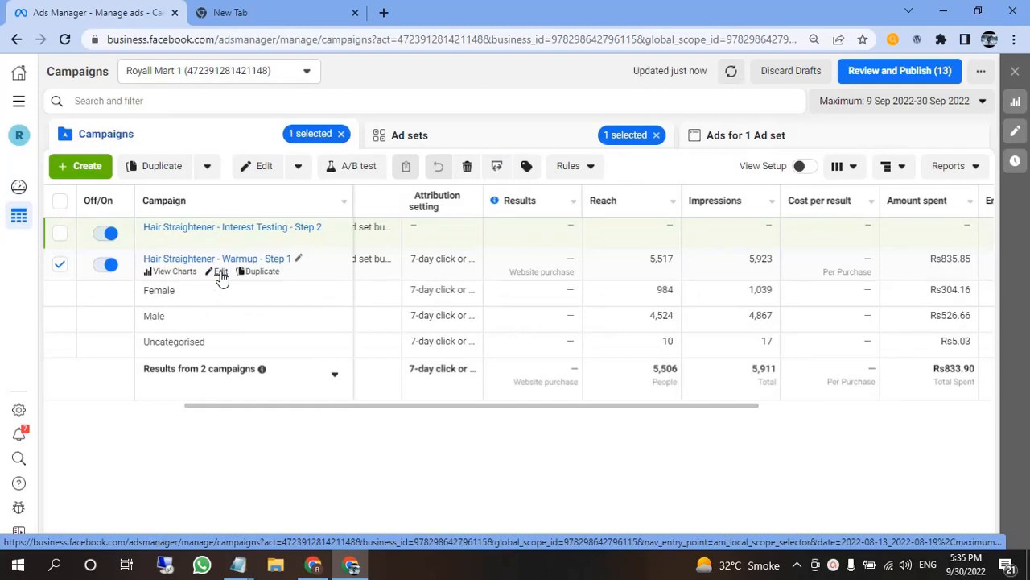
left_click(220, 272)
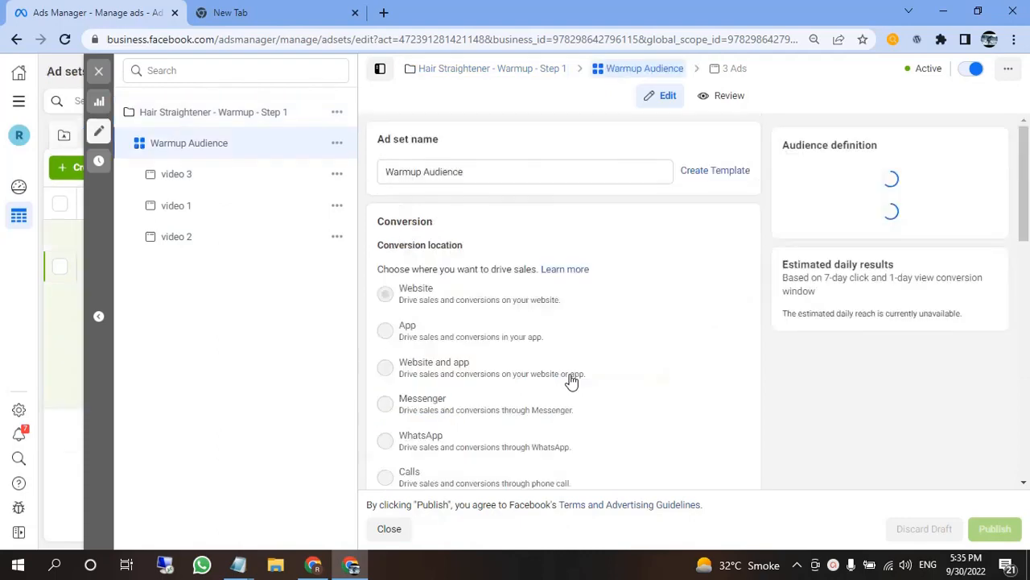
scroll(535, 337, "down", 3)
scroll(475, 331, "down", 3)
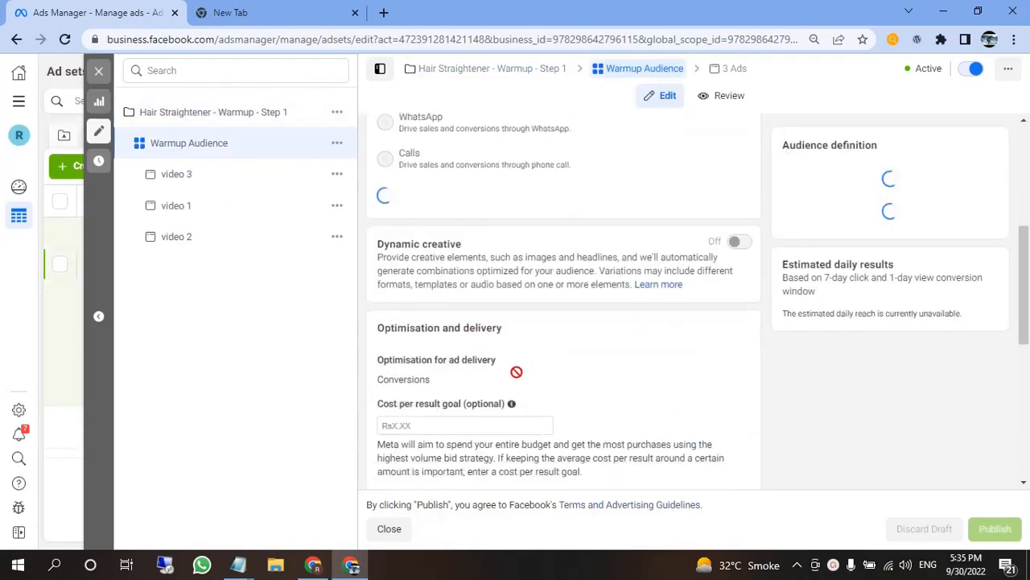
scroll(576, 346, "down", 1)
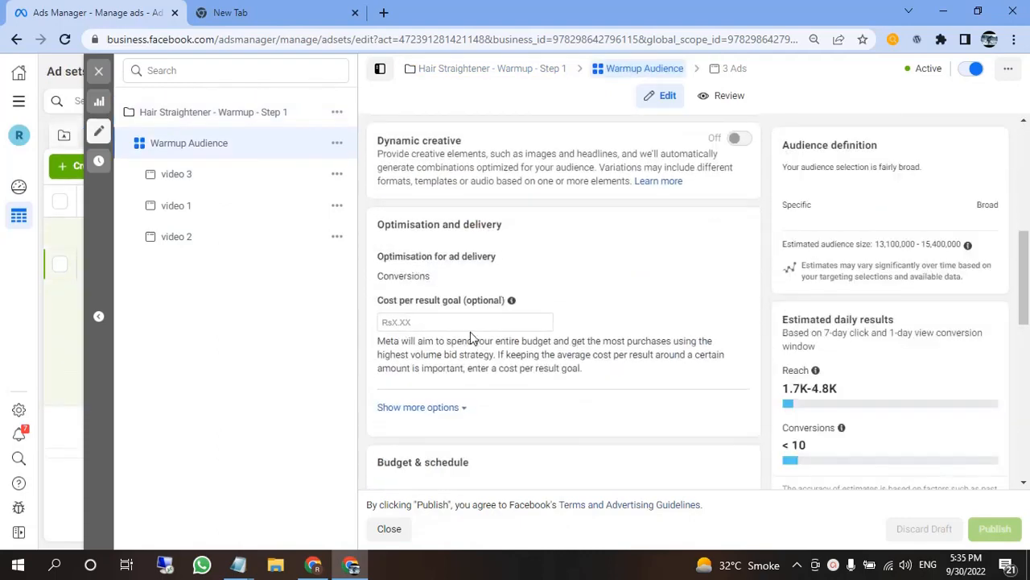
scroll(503, 348, "down", 4)
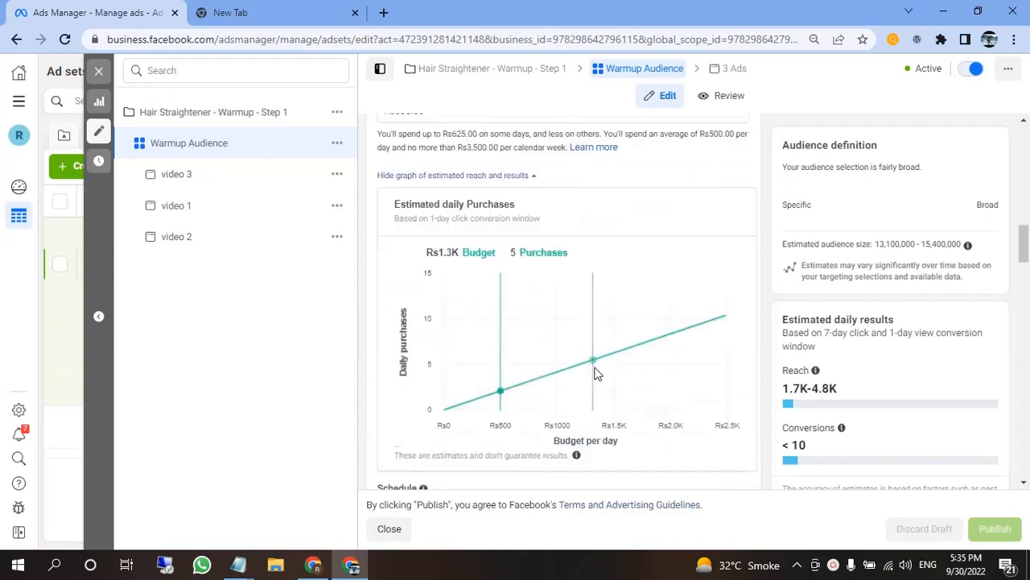
scroll(566, 361, "down", 7)
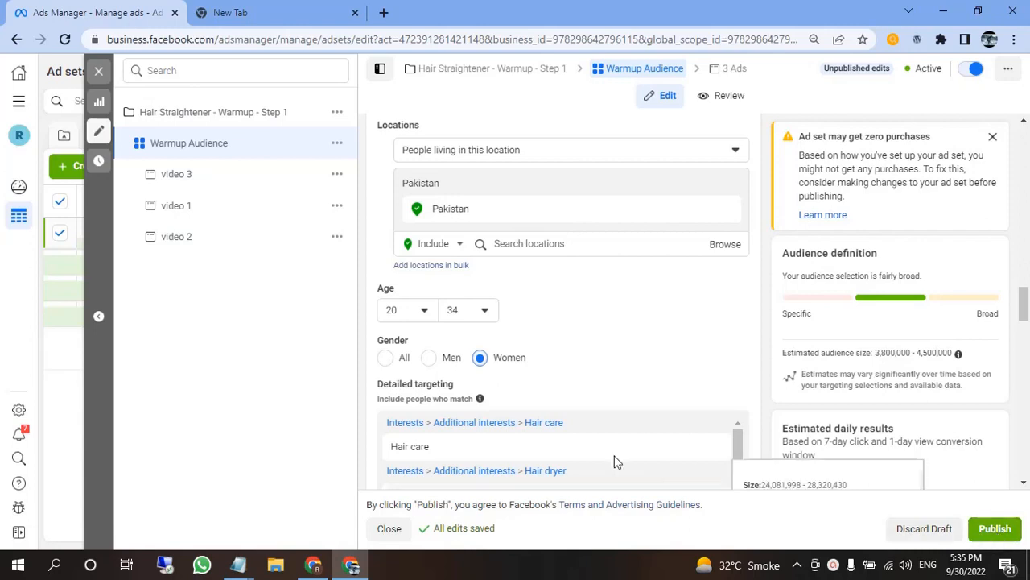
scroll(632, 440, "down", 1)
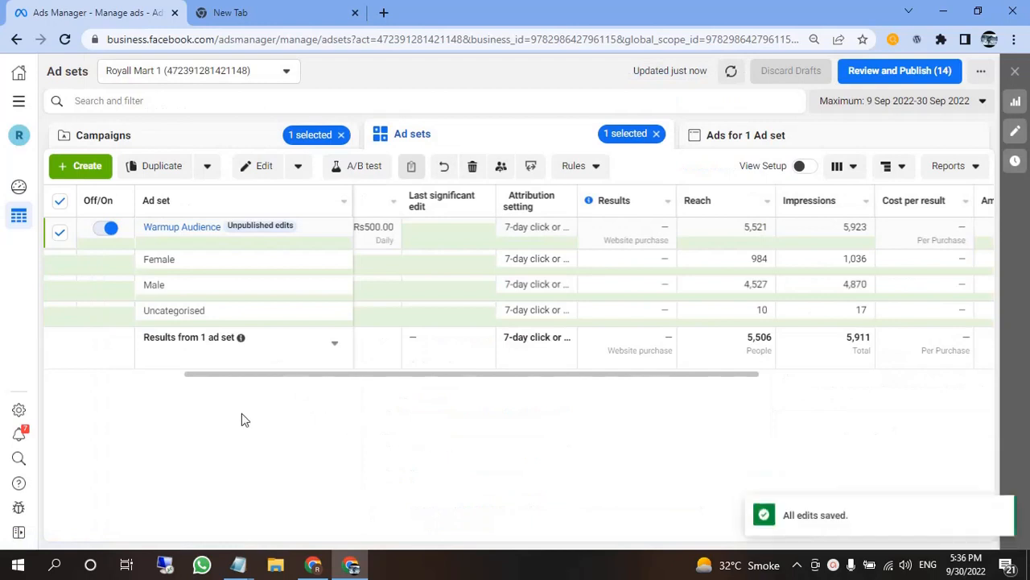
- Switch to the Notepad note with the age range and add "female" on the line below 25–34
mouse_move(238, 564)
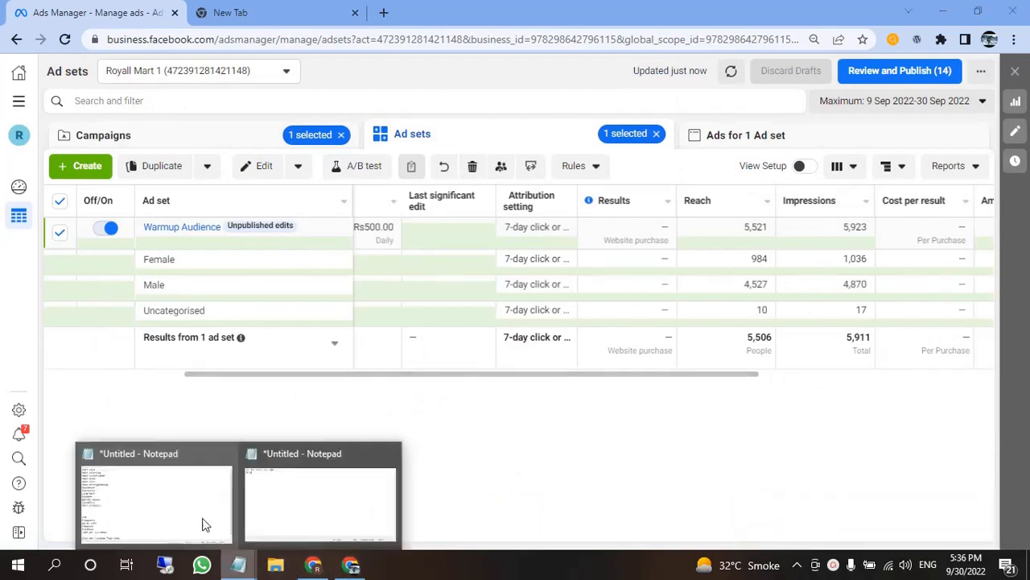
left_click(288, 507)
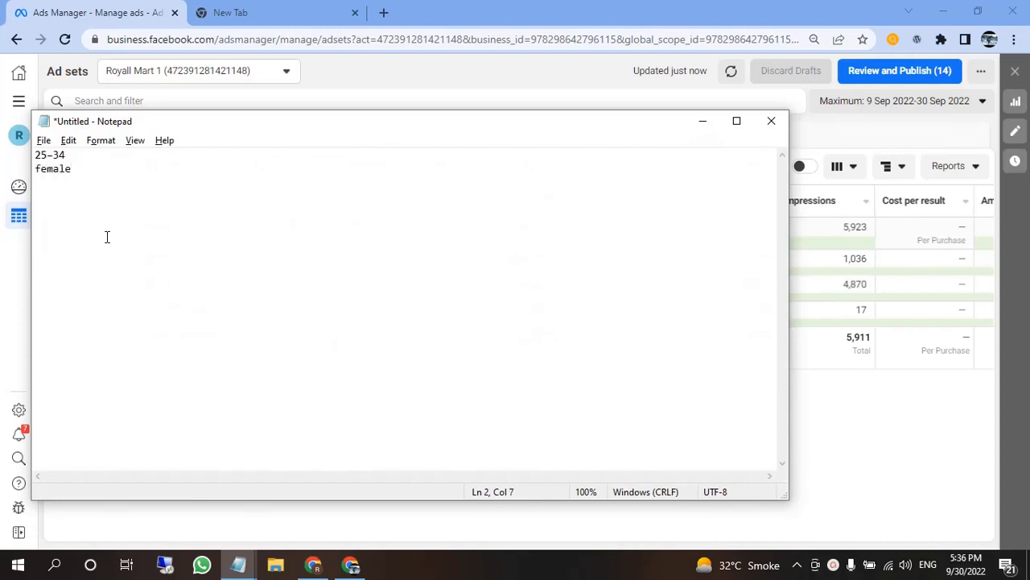
- Return to Ads Manager, break down the Warmup Audience ad set's delivery by business locations and look through its result columns
left_click(847, 439)
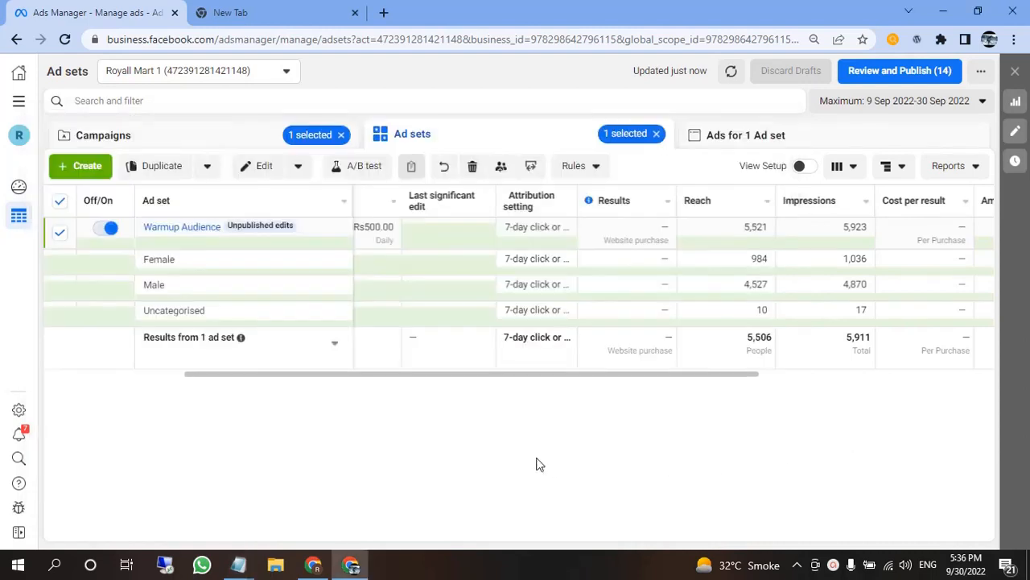
left_click_drag(378, 374, 416, 375)
left_click(892, 168)
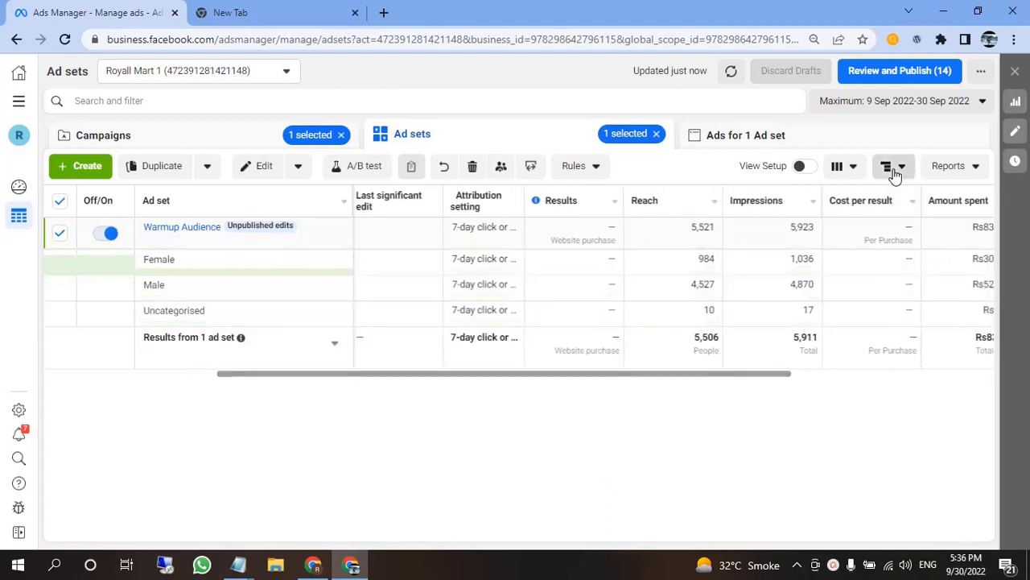
mouse_move(889, 240)
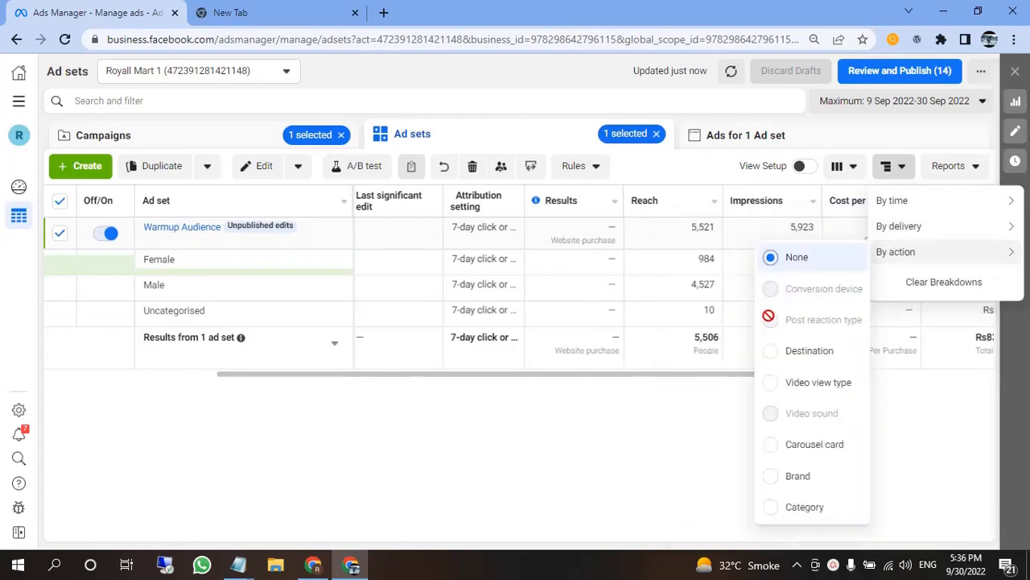
left_click(755, 358)
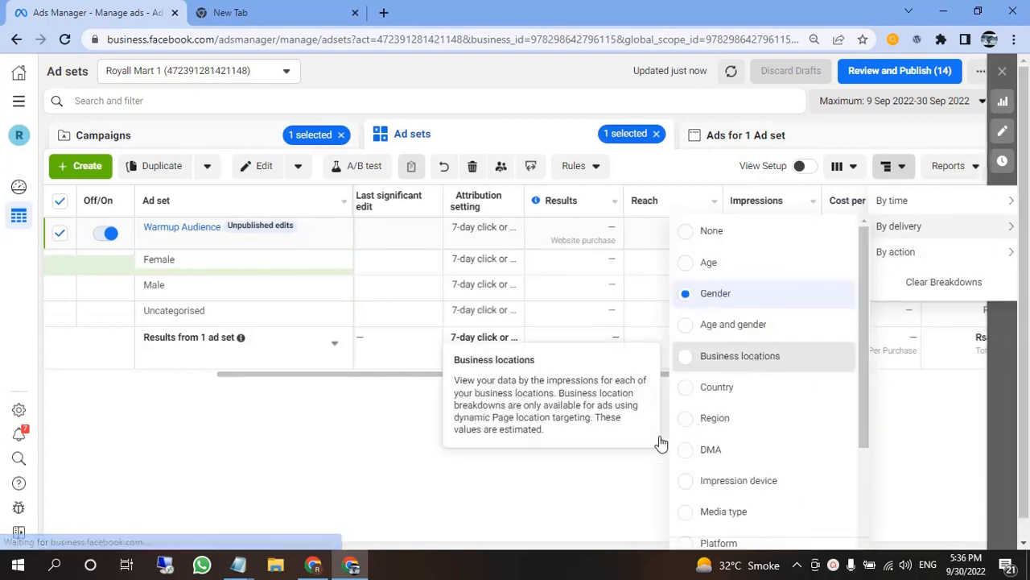
left_click(338, 392)
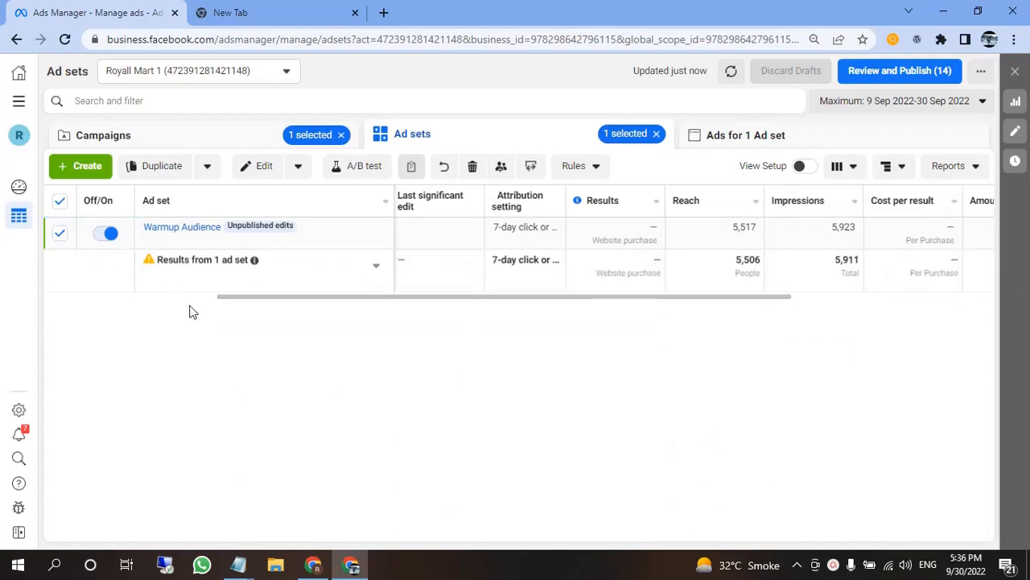
left_click_drag(299, 301, 41, 278)
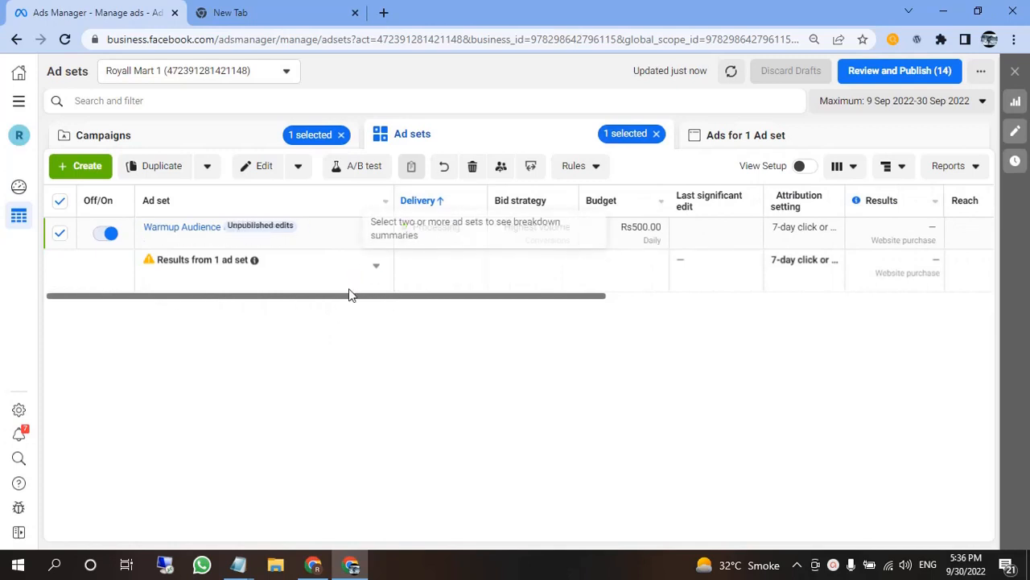
left_click_drag(355, 305, 809, 332)
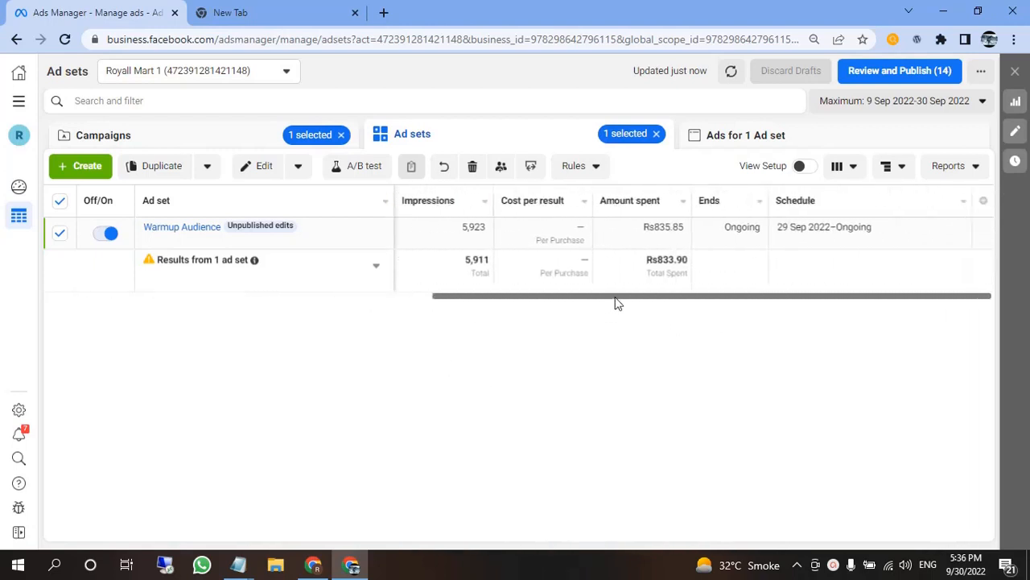
left_click_drag(616, 303, 181, 289)
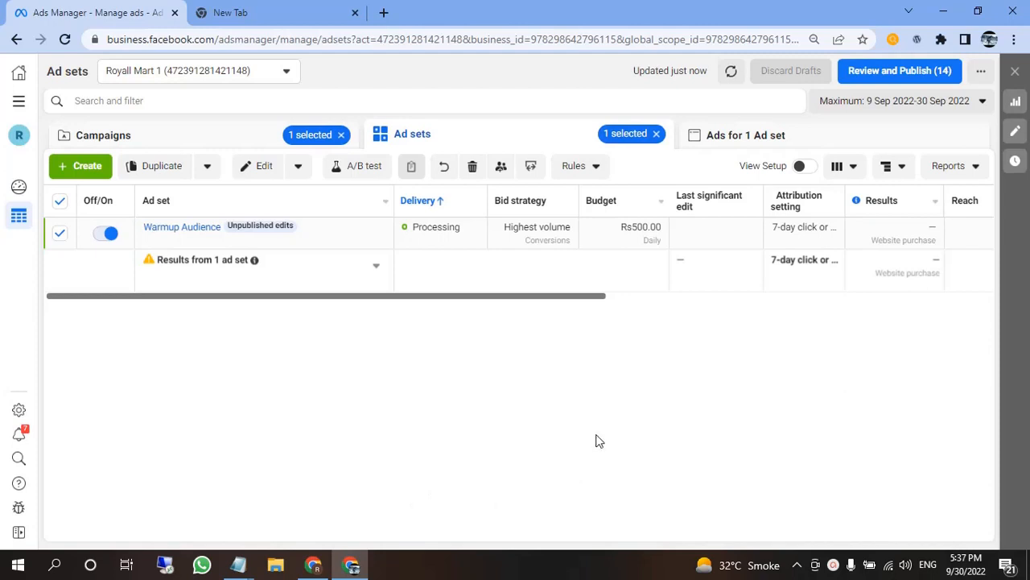
- Switch to the Notepad note and, below a blank line, add "Karachi Lahore Islamabad Rawalpindi Faislabad Kashmir", followed by two line breaks
left_click(315, 565)
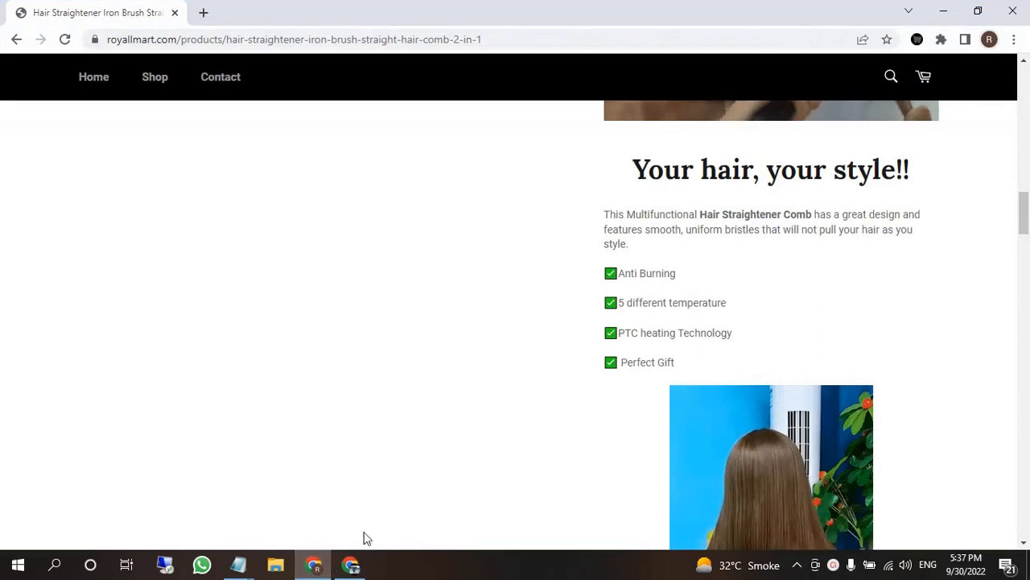
mouse_move(292, 552)
left_click(346, 508)
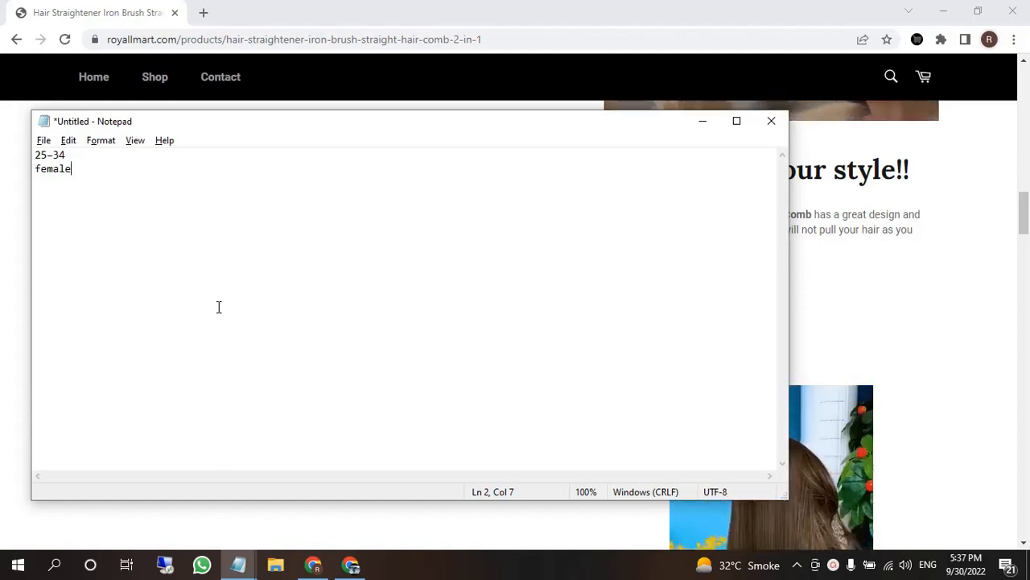
key("Return")
key("Return")
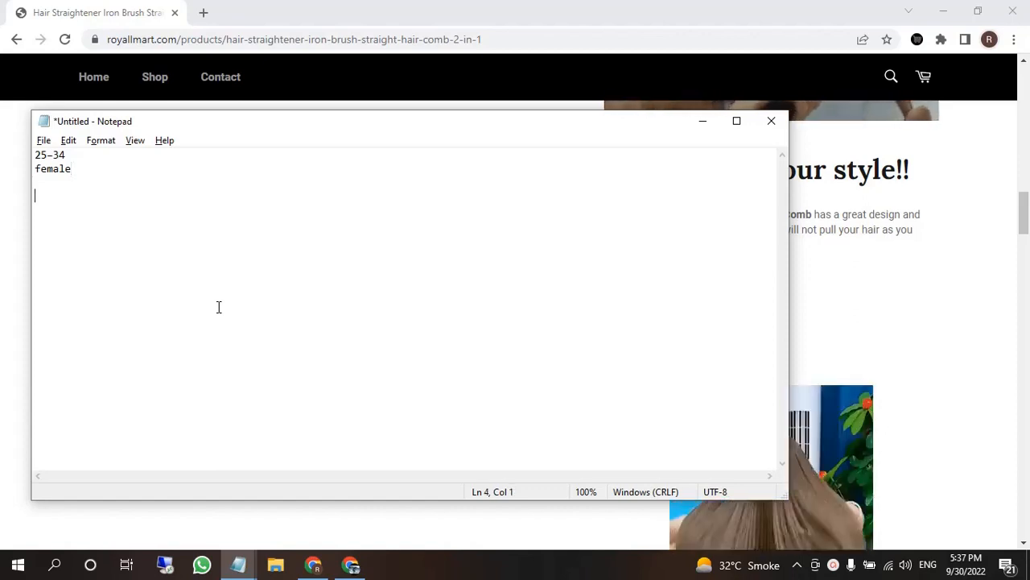
type("Karachi ")
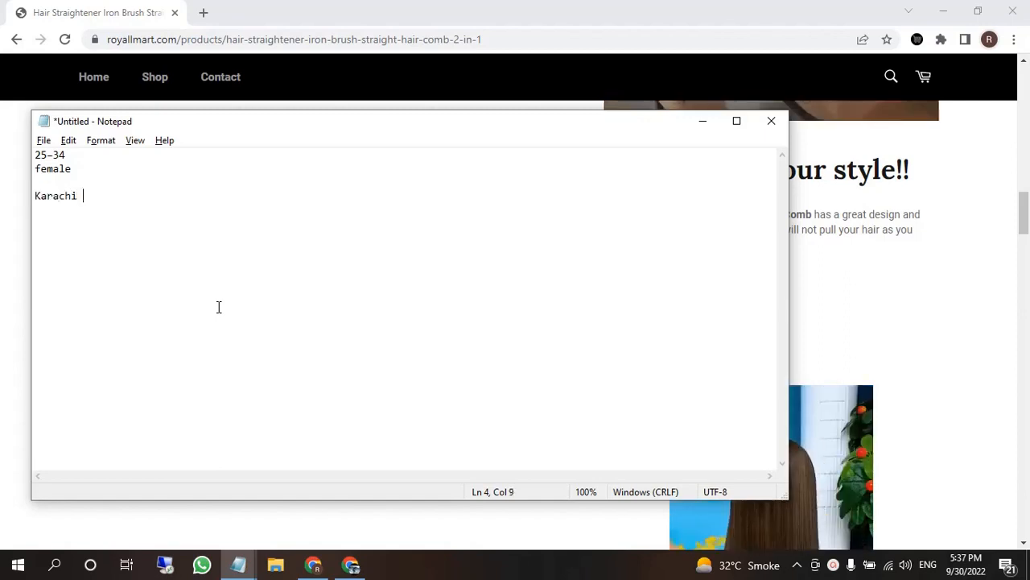
type("Lahore ")
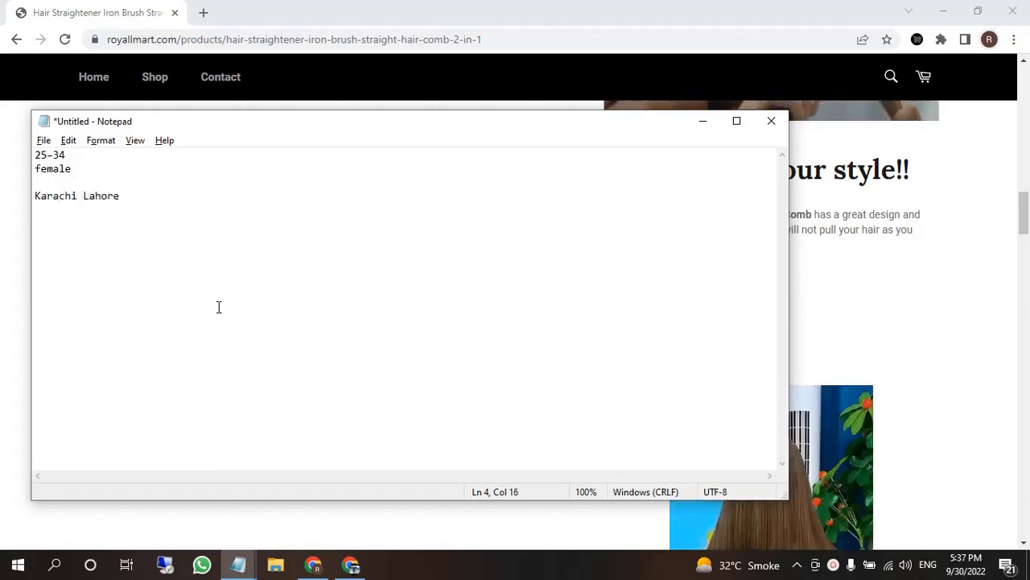
type("Islam")
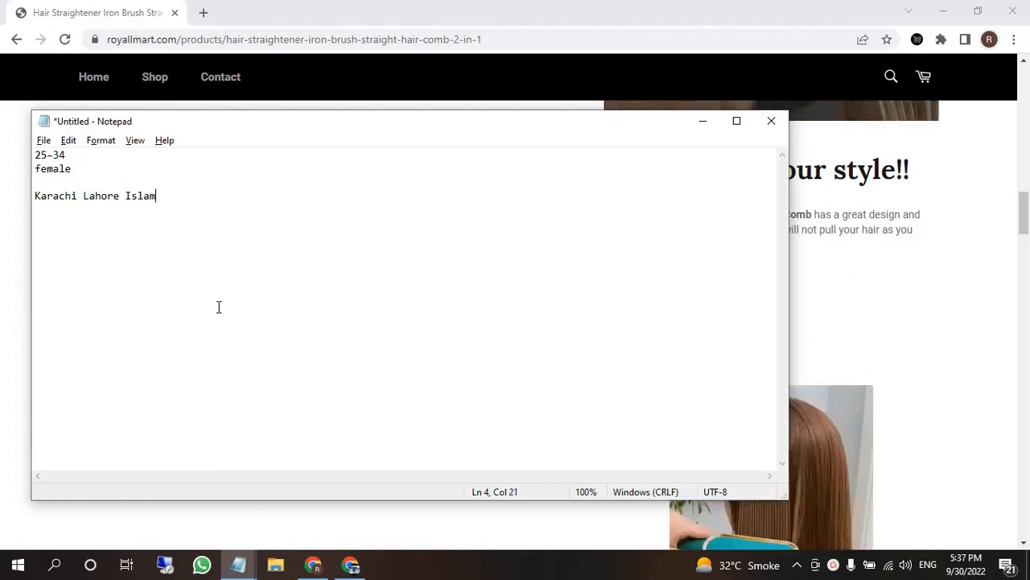
type("abad")
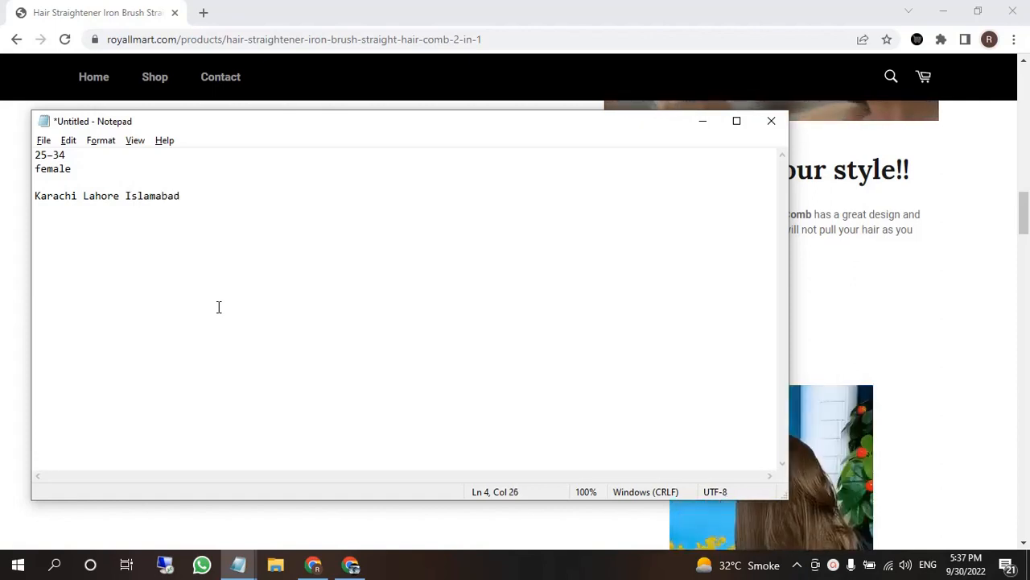
type(" Rawalp")
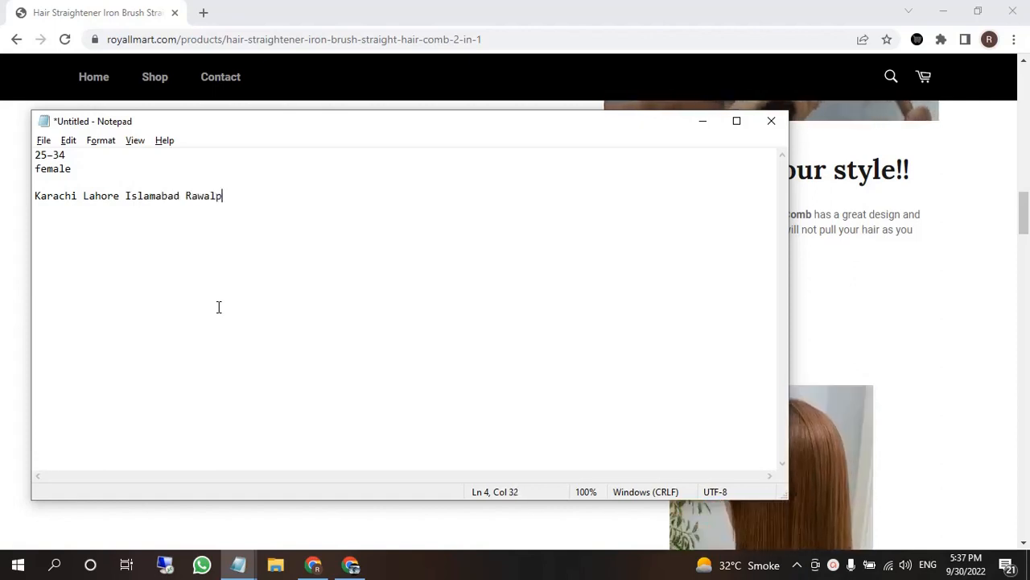
key("BackSpace")
key("BackSpace")
key("BackSpace")
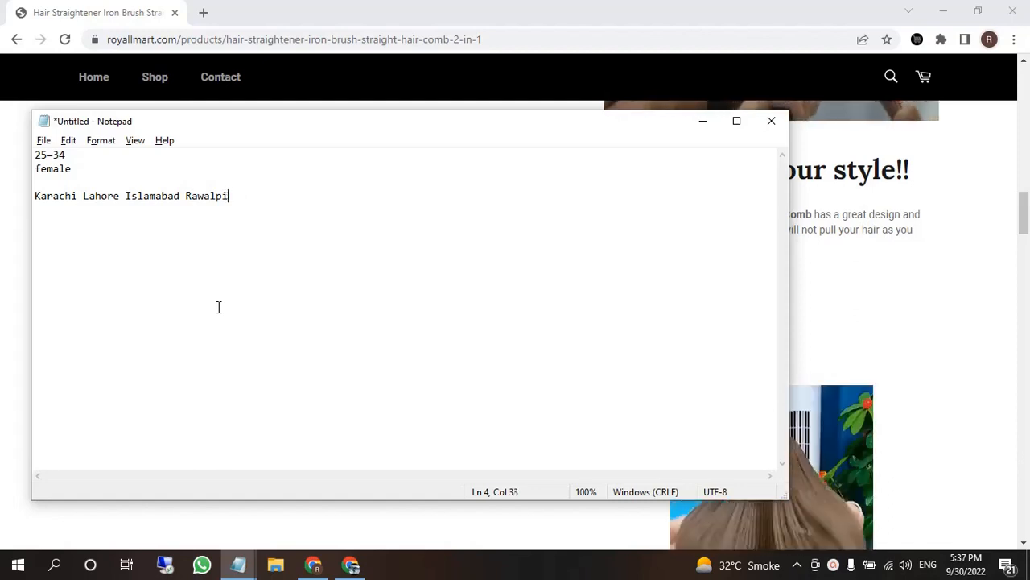
type("ndi")
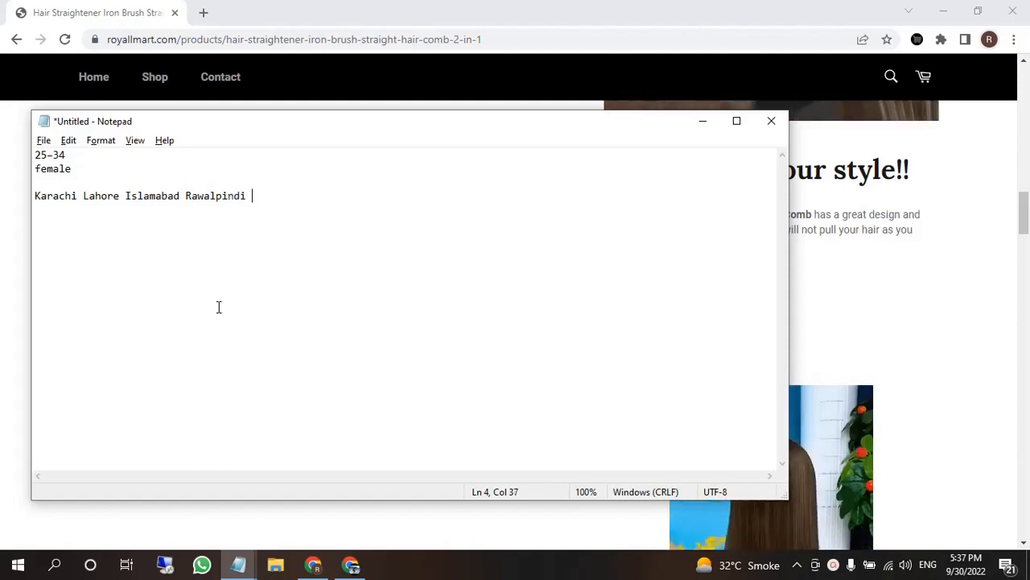
type(" Faislabad Kas")
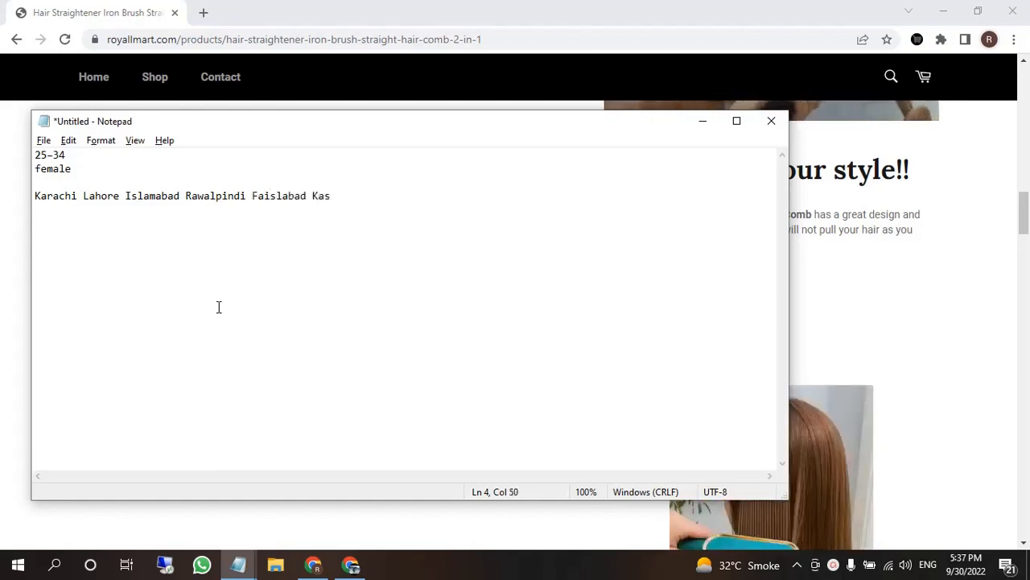
type("ir")
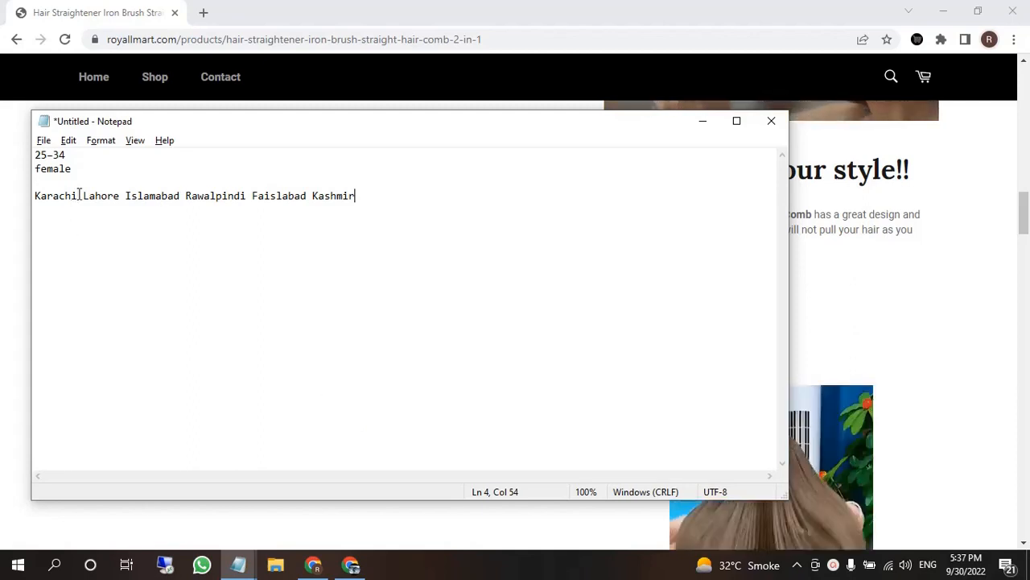
left_click(35, 197)
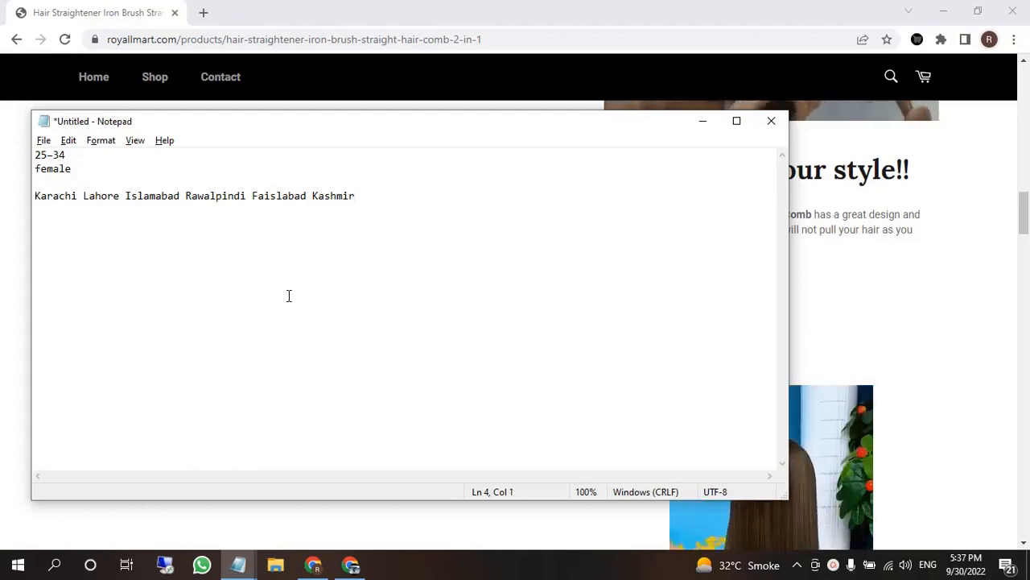
left_click(394, 202)
key("Return")
key("Return")
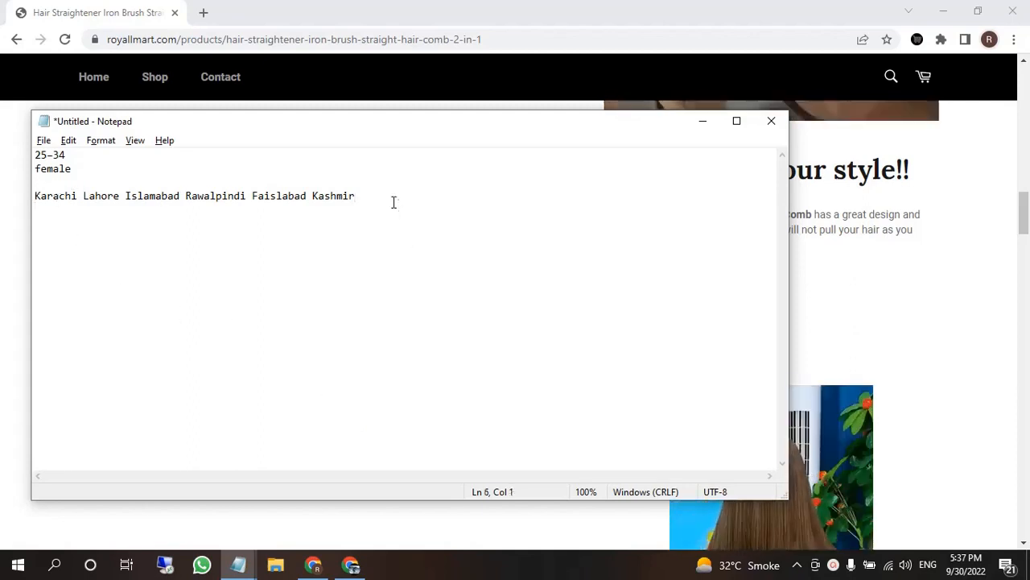
- Switch back to Ads Manager and change the Warmup Audience ad set's delivery breakdown to region
left_click(12, 351)
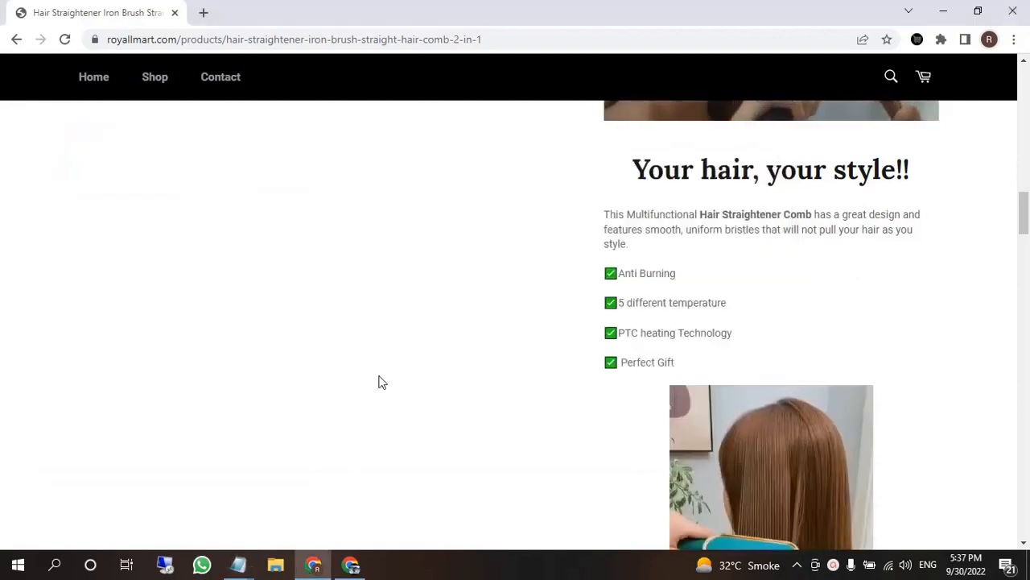
left_click(353, 555)
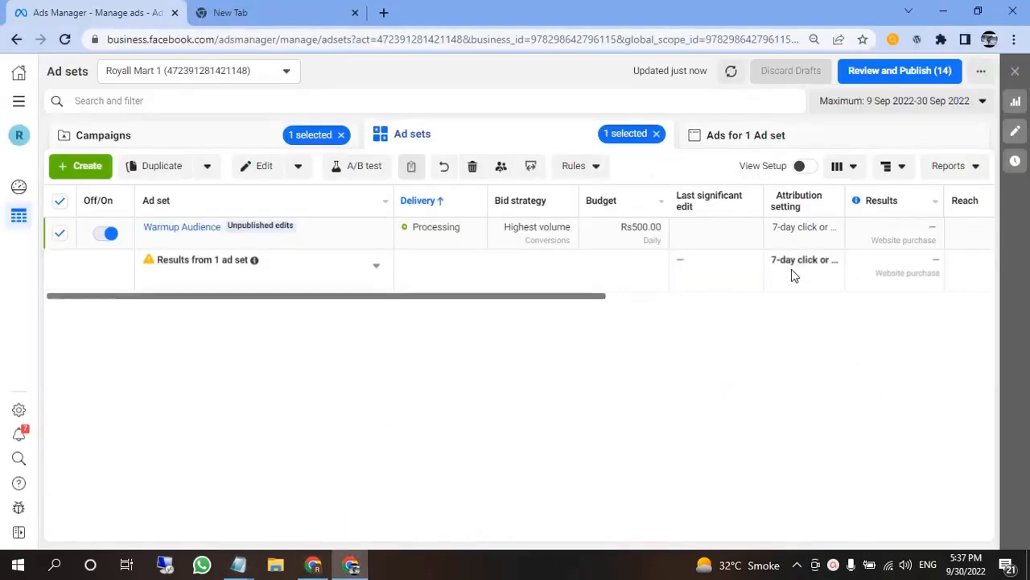
left_click(900, 170)
mouse_move(914, 237)
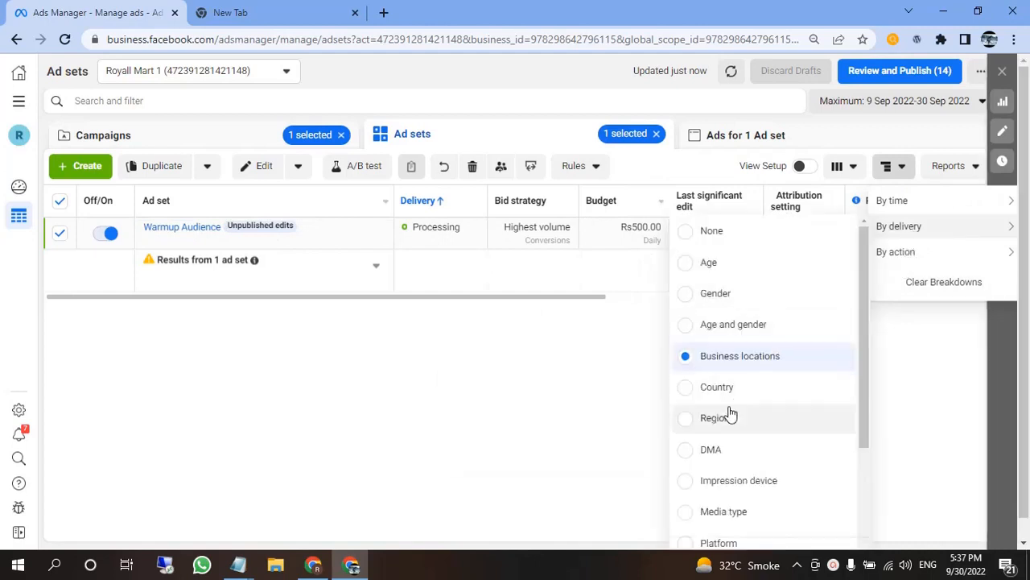
left_click(719, 426)
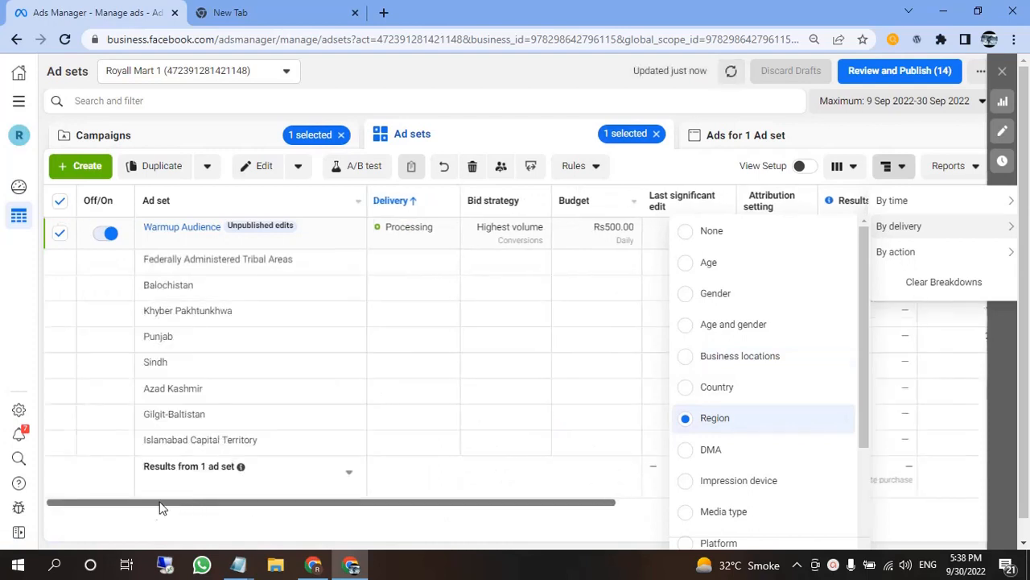
left_click(156, 360)
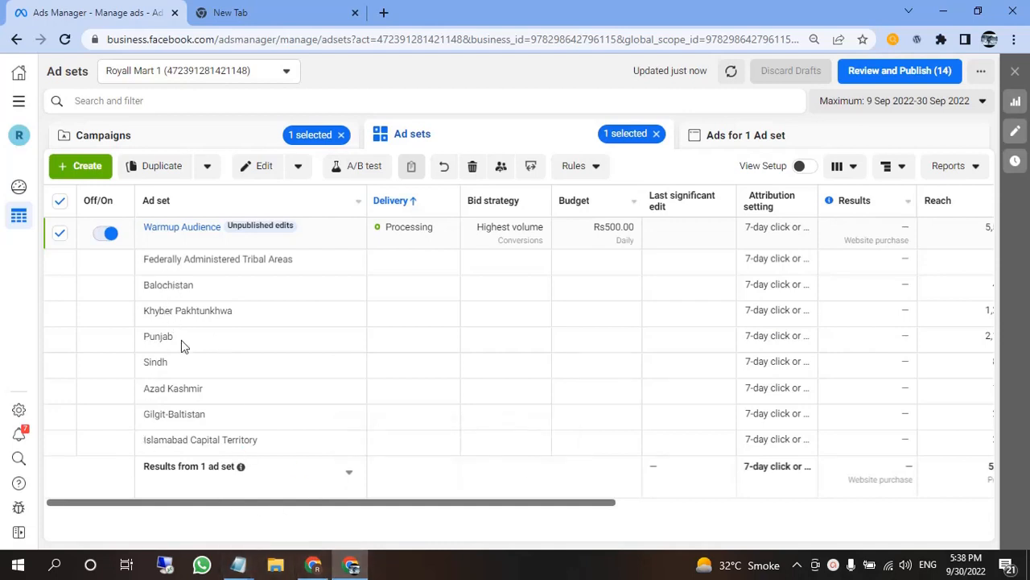
- Review the list of cities in the Notepad note and return to the region breakdown in Ads Manager
mouse_move(239, 563)
left_click(299, 511)
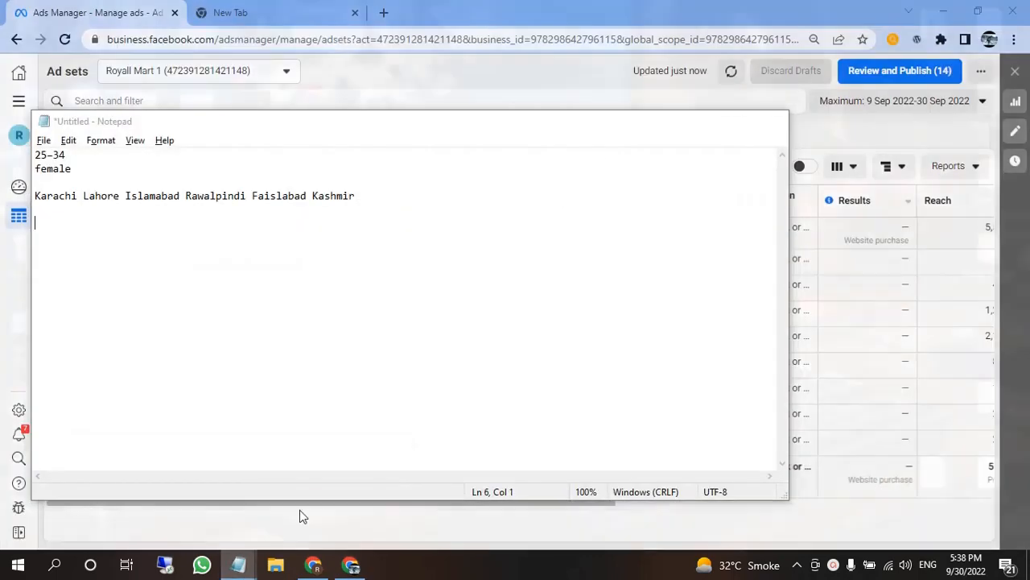
left_click(374, 197)
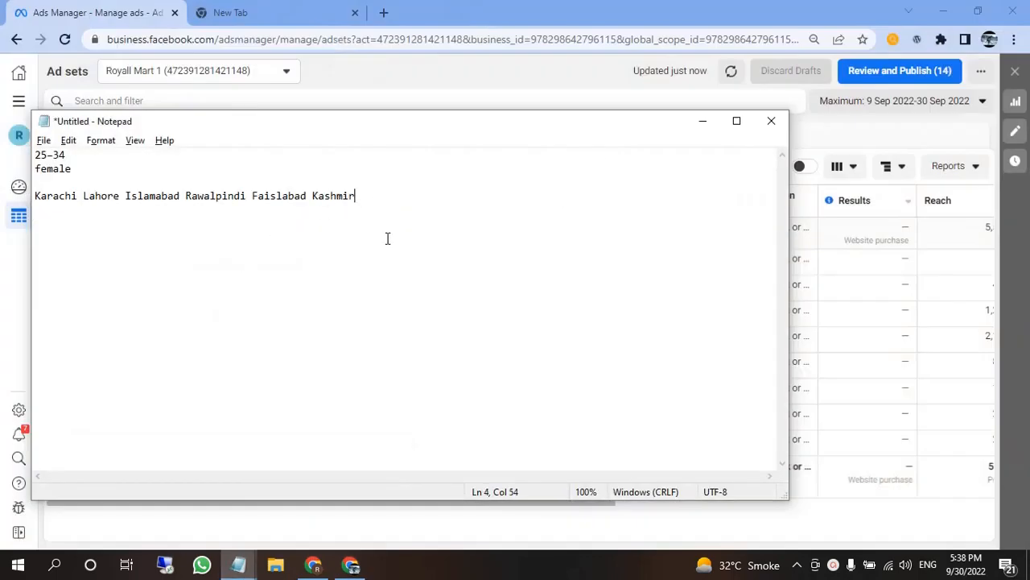
key("alt+Tab")
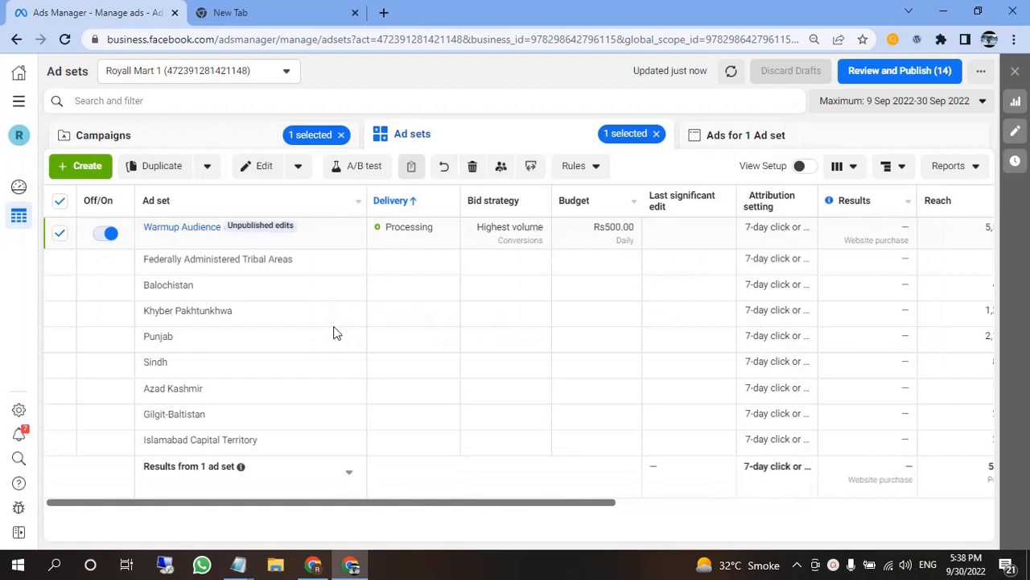
- Change the Warmup Audience ad set's delivery breakdown to platform and examine the Facebook and Instagram rows
left_click(890, 171)
mouse_move(899, 238)
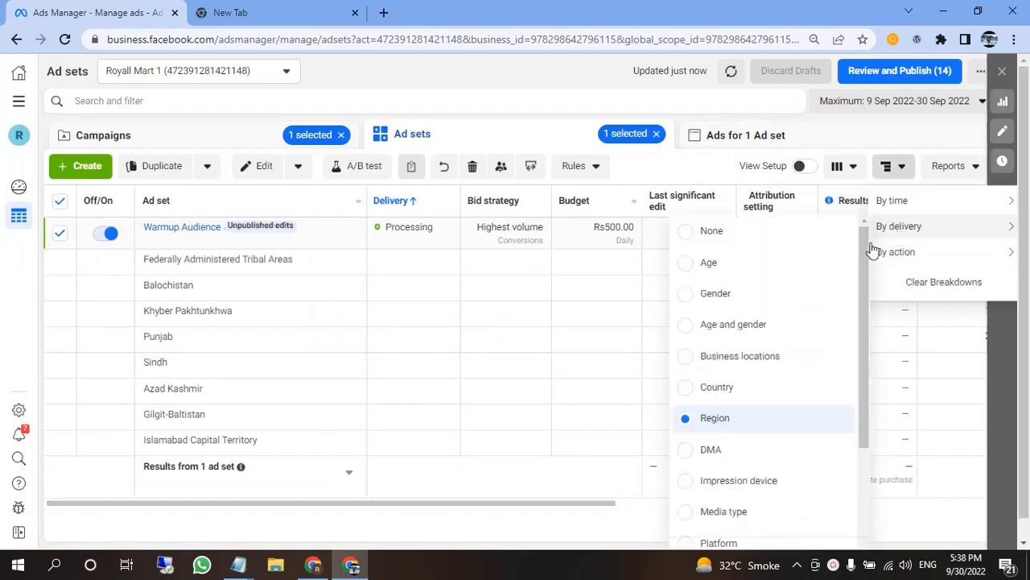
scroll(760, 406, "down", 2)
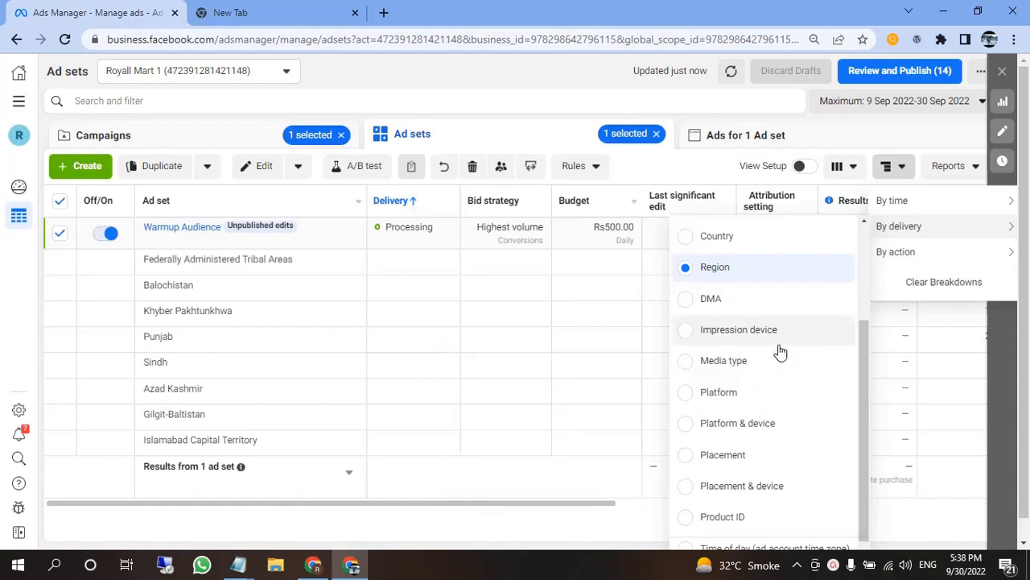
left_click(735, 392)
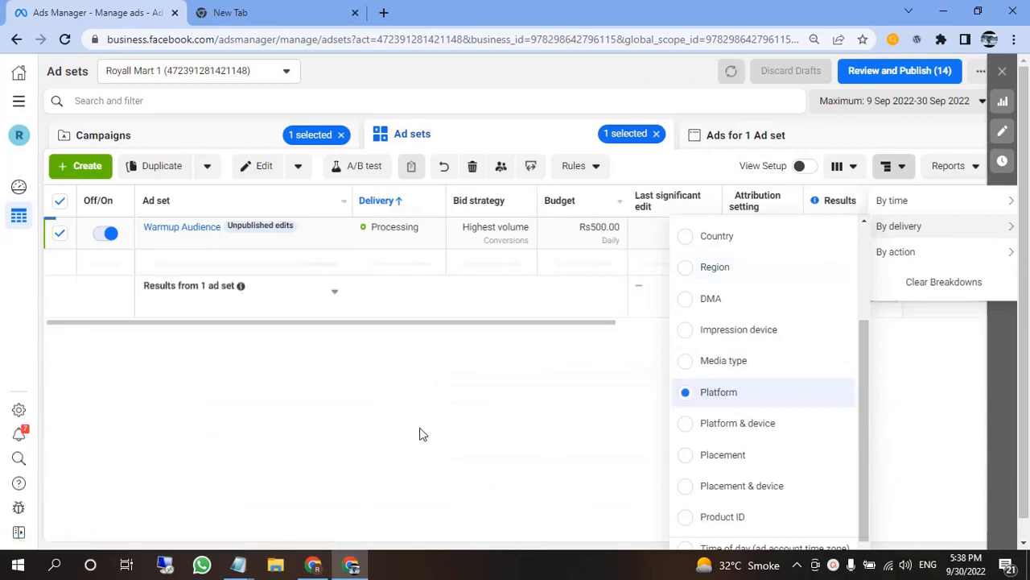
left_click_drag(143, 264, 202, 266)
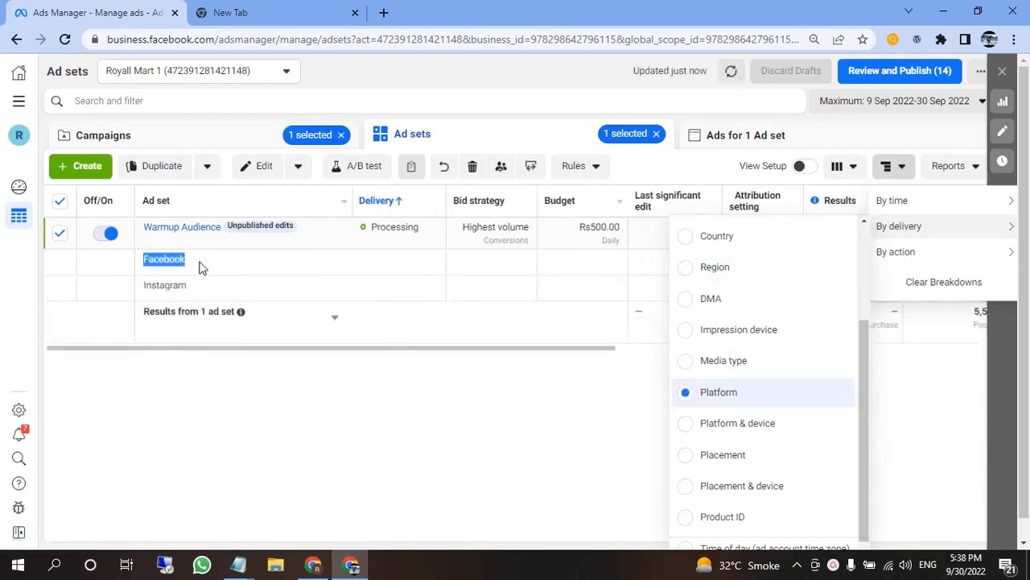
left_click_drag(146, 285, 189, 288)
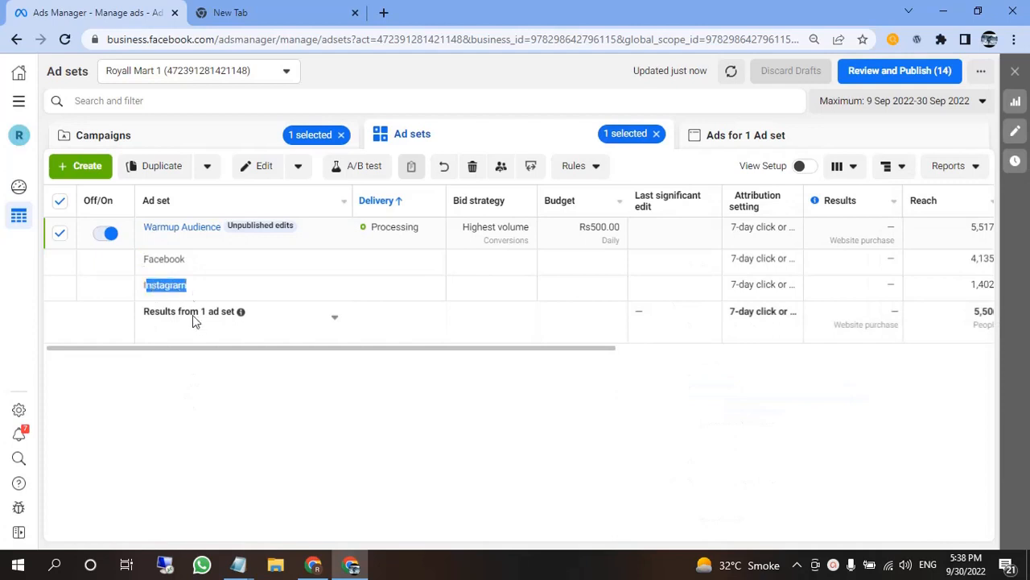
- Compare the Facebook and Instagram reach in the platform breakdown, add "Facebook" to the Notepad note and return to Ads Manager
left_click(198, 321)
left_click_drag(283, 351, 455, 368)
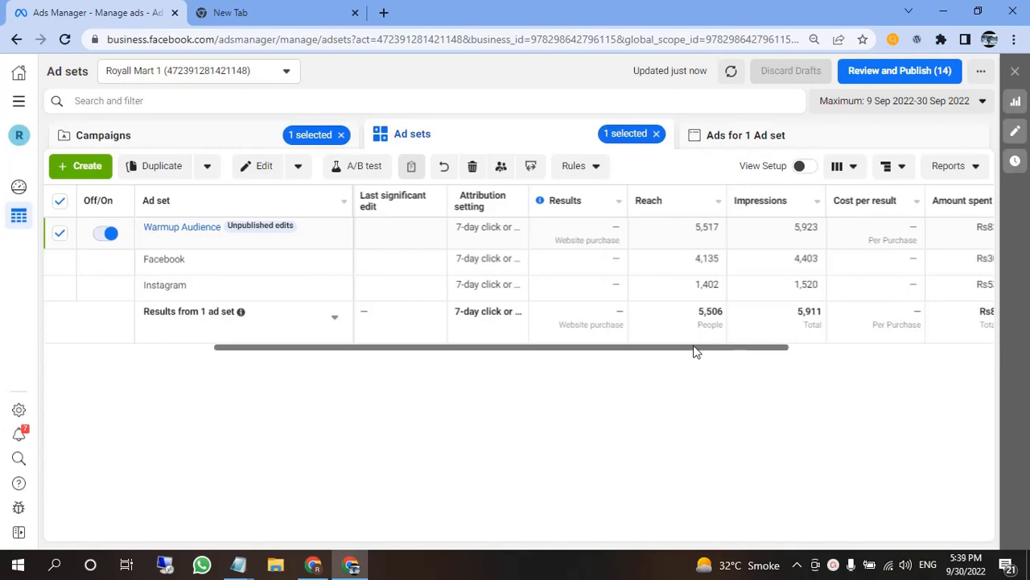
left_click_drag(695, 258, 722, 258)
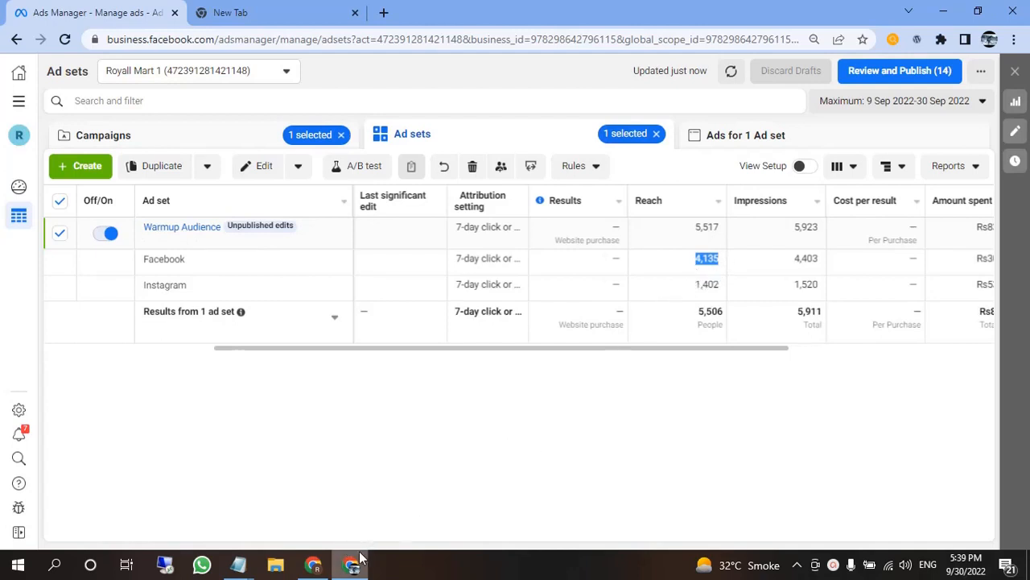
mouse_move(238, 564)
left_click(171, 499)
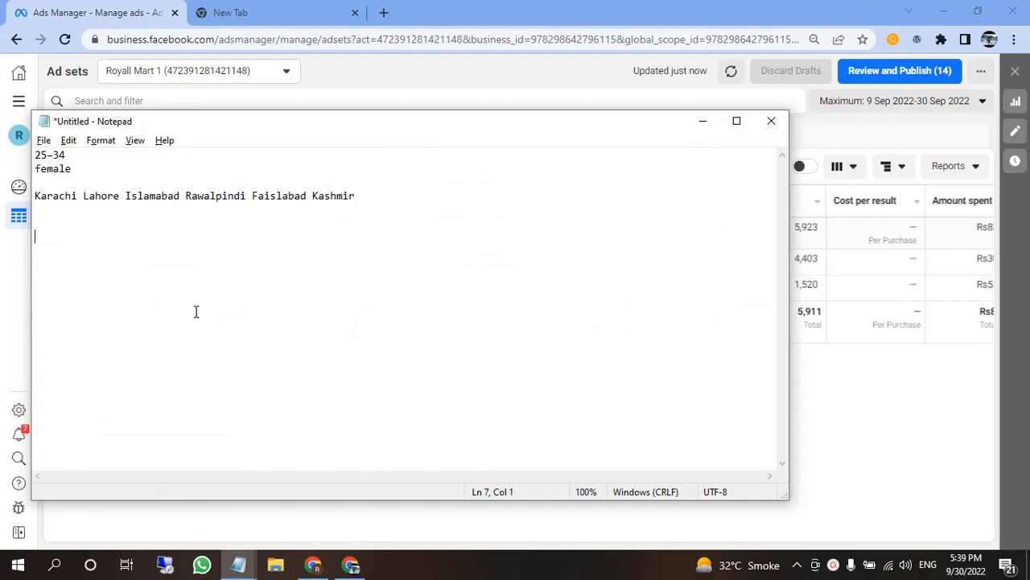
type("acebook")
key("alt+Tab")
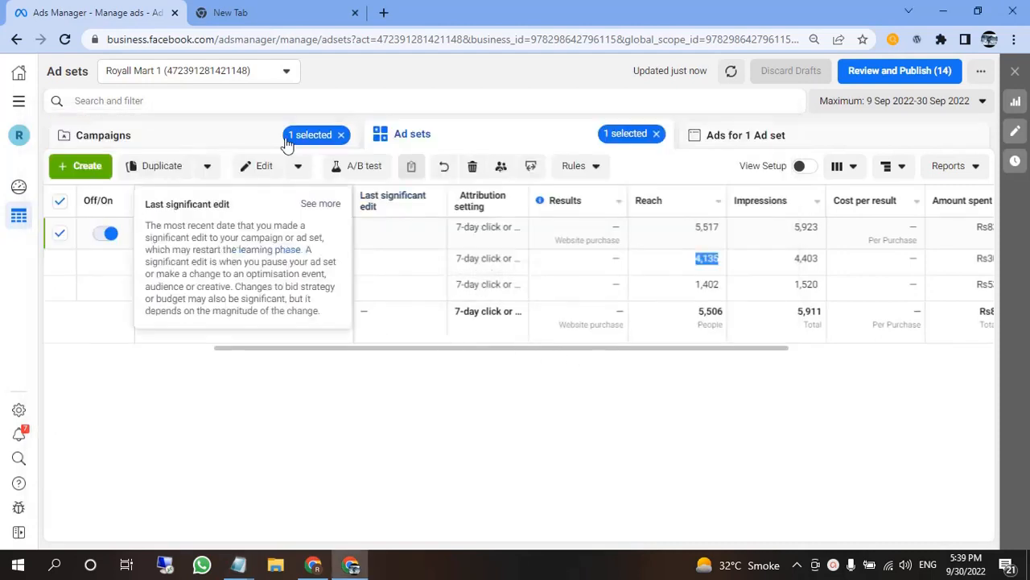
- Change the Warmup Audience ad set's delivery breakdown to placement
left_click(887, 171)
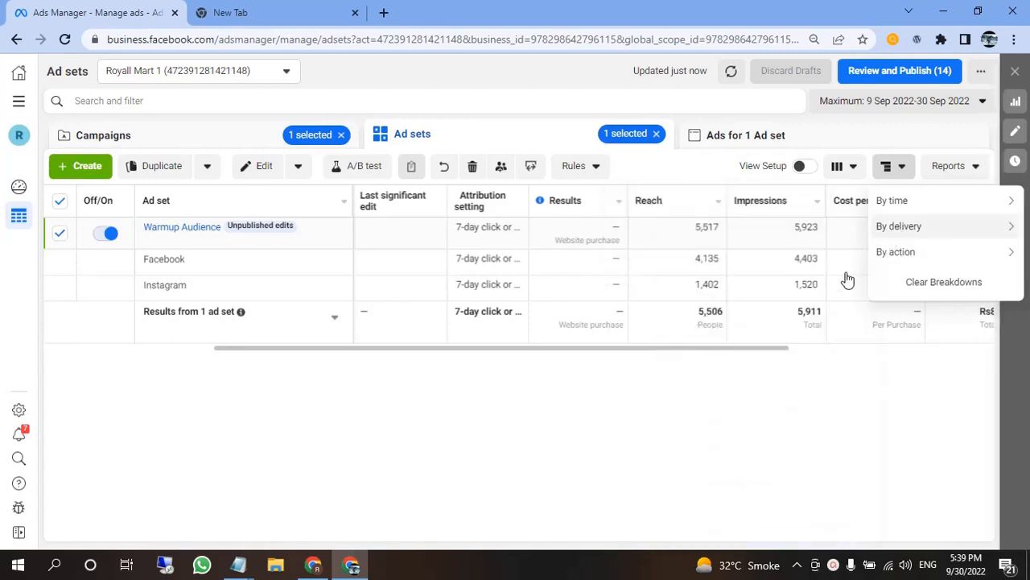
scroll(732, 451, "down", 3)
scroll(732, 451, "down", 2)
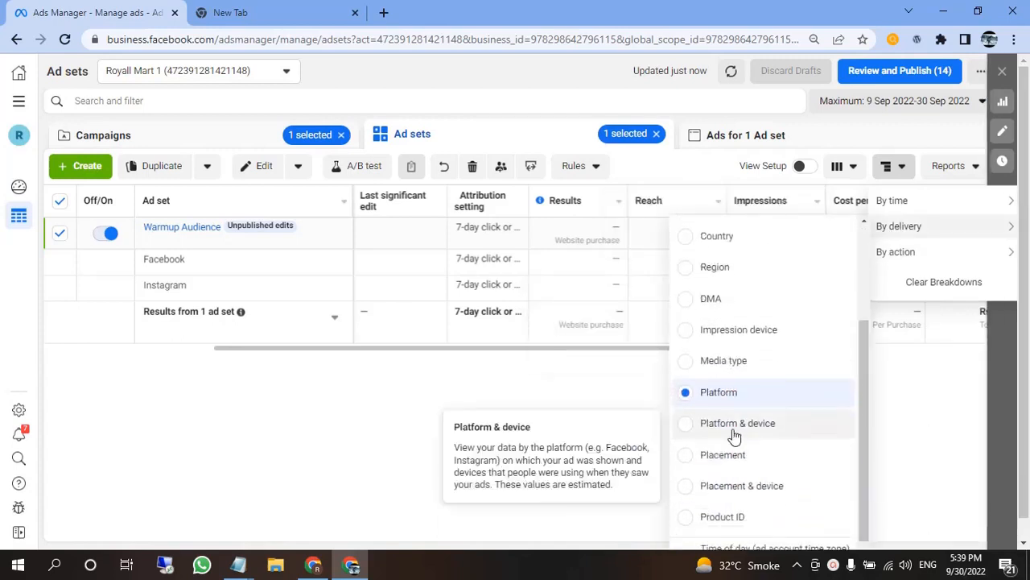
scroll(734, 457, "down", 1)
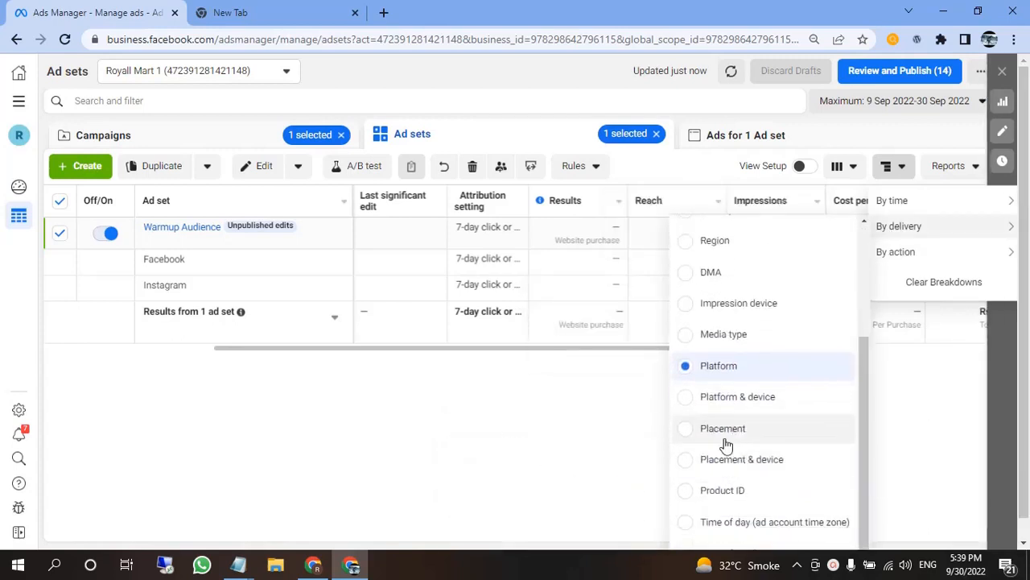
left_click(729, 429)
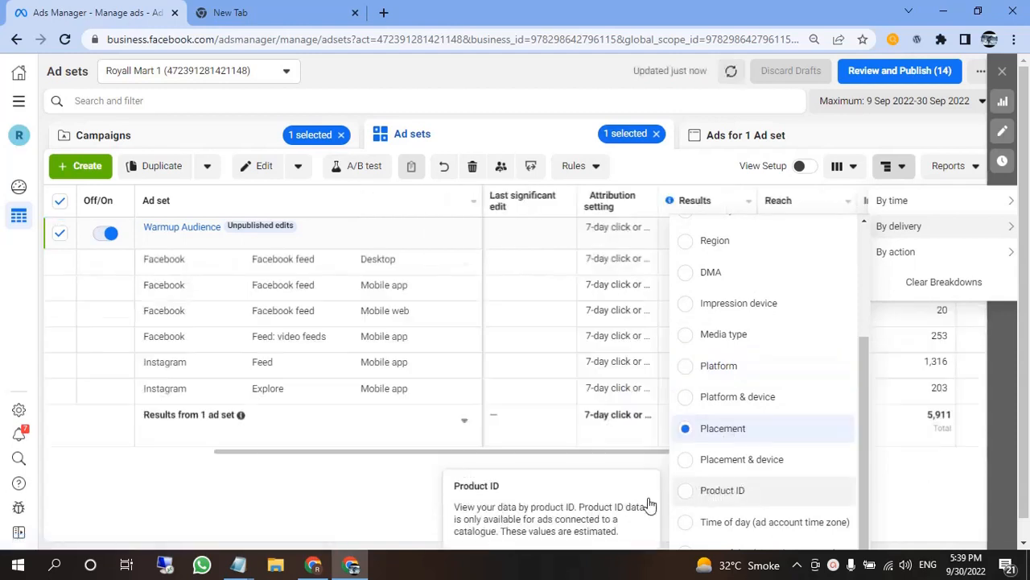
left_click(427, 525)
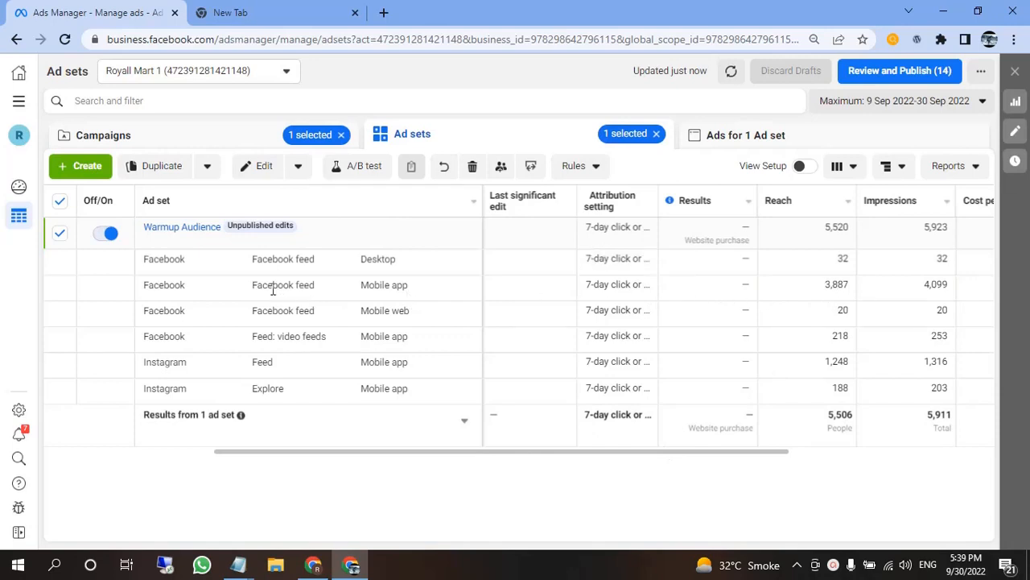
- Copy the "Facebook feed" placement of the mobile app row into the Notepad note below "Facebook" and return to Ads Manager
left_click_drag(250, 291, 324, 294)
key("ctrl+c")
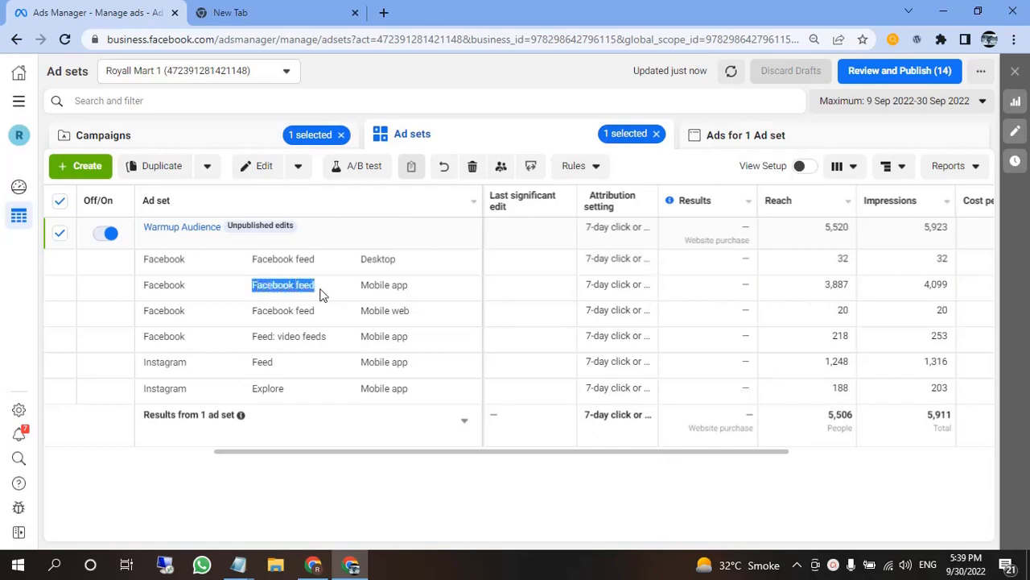
mouse_move(241, 563)
left_click(286, 500)
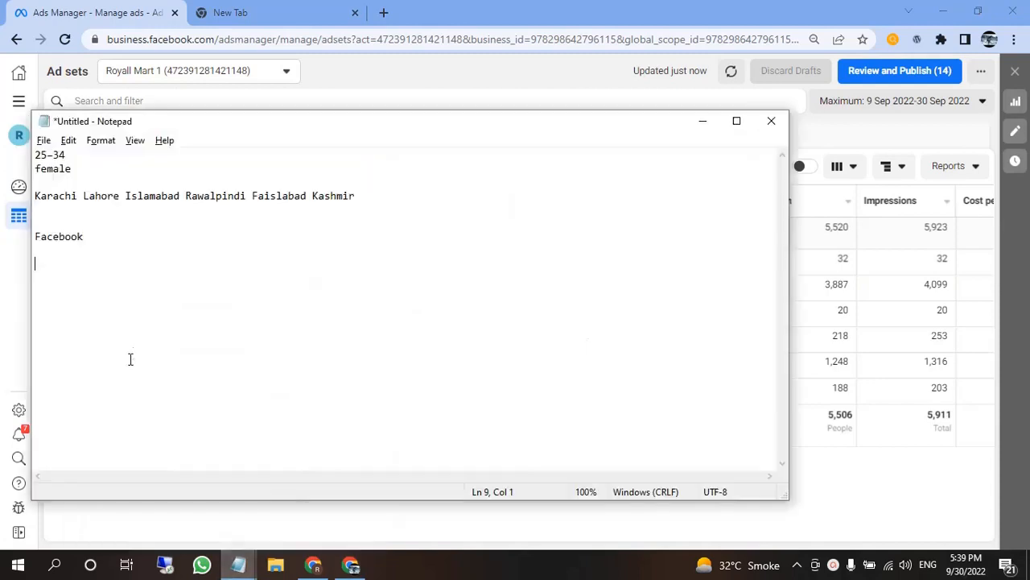
key("ctrl+v")
key("alt+Tab")
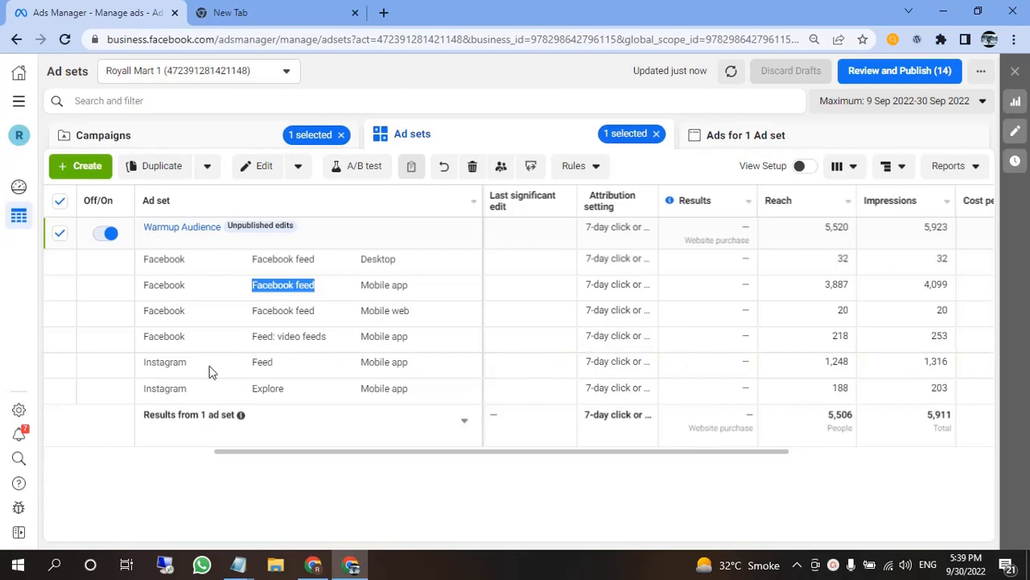
- Add the Instagram Feed placement to the Notepad note below "Facebook feed" and return to Ads Manager
left_click_drag(141, 371, 297, 367)
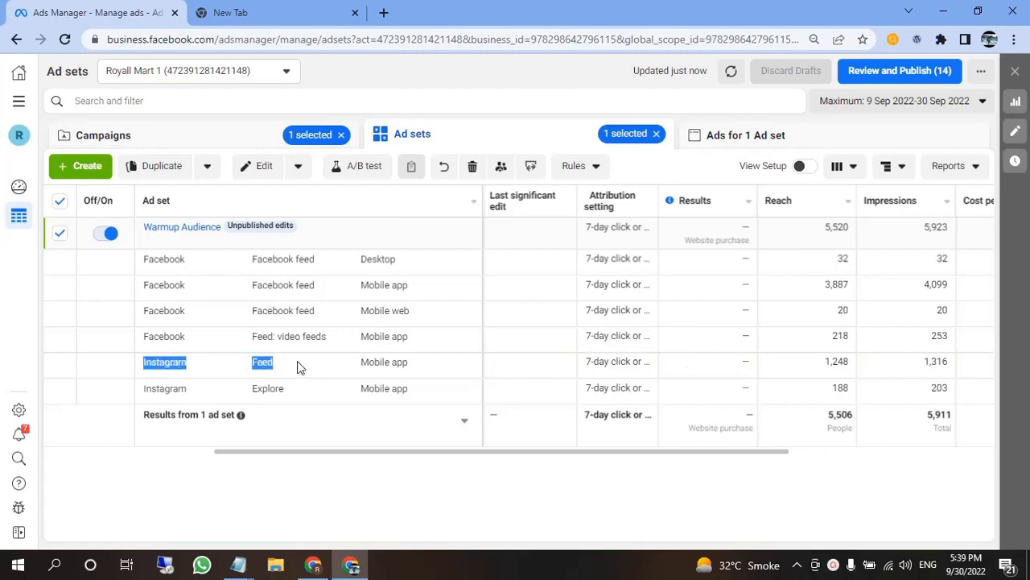
key("alt+Tab")
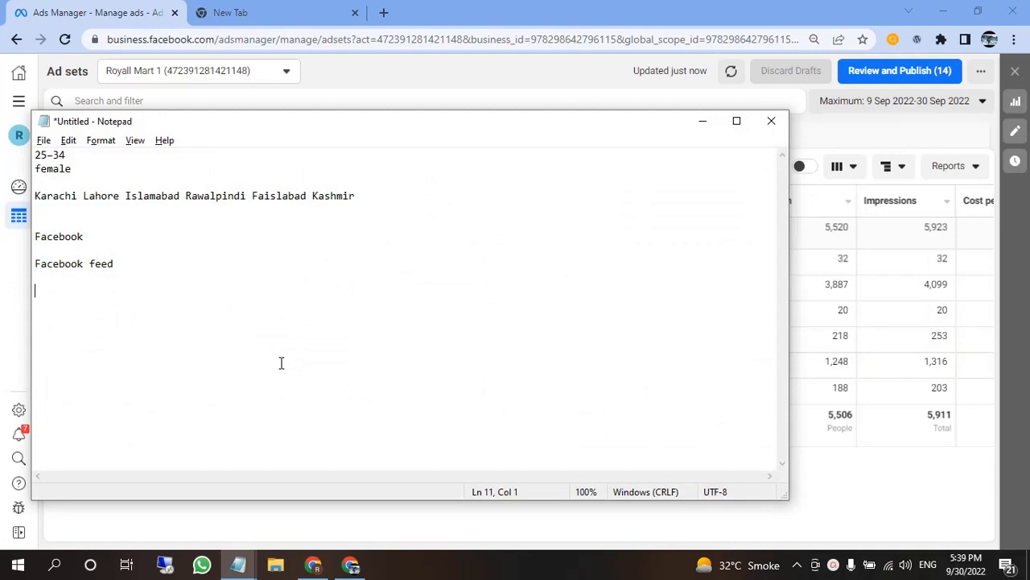
type("InstagramFeed")
key("alt+Tab")
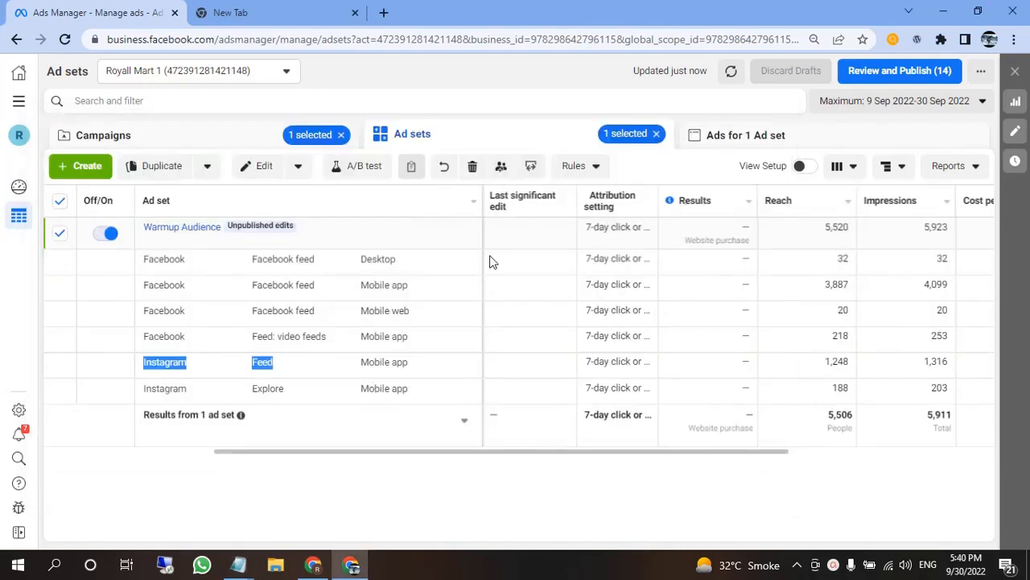
- Examine the remaining breakdown options by delivery and by action, keeping the placement breakdown
left_click(893, 167)
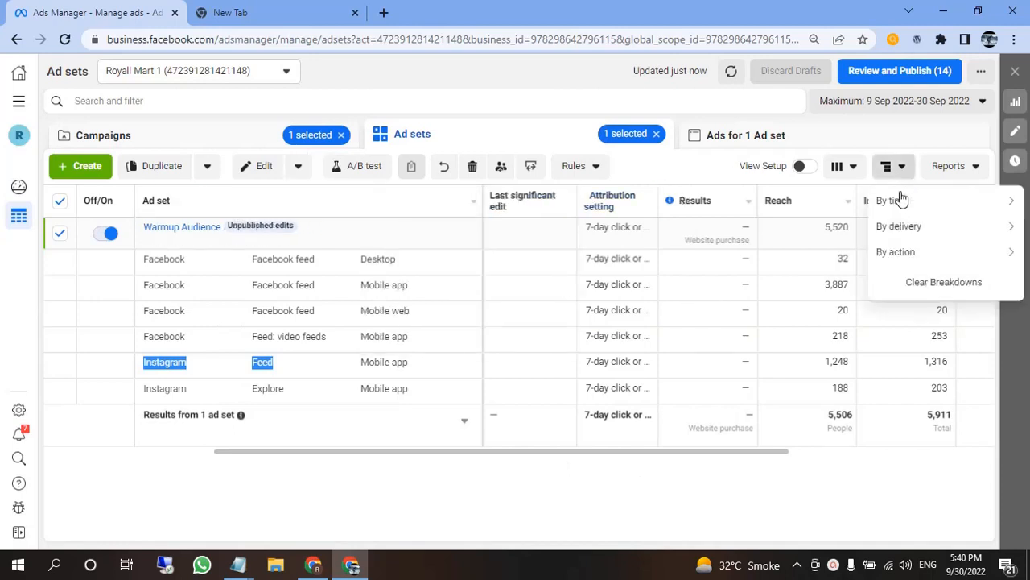
mouse_move(883, 225)
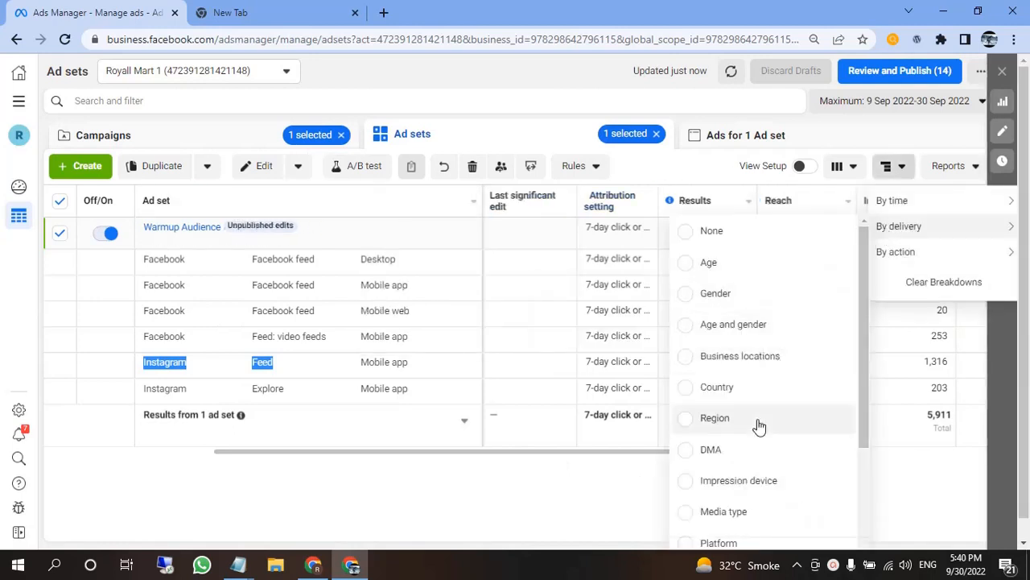
scroll(756, 434, "down", 2)
left_click(742, 453)
scroll(747, 483, "down", 1)
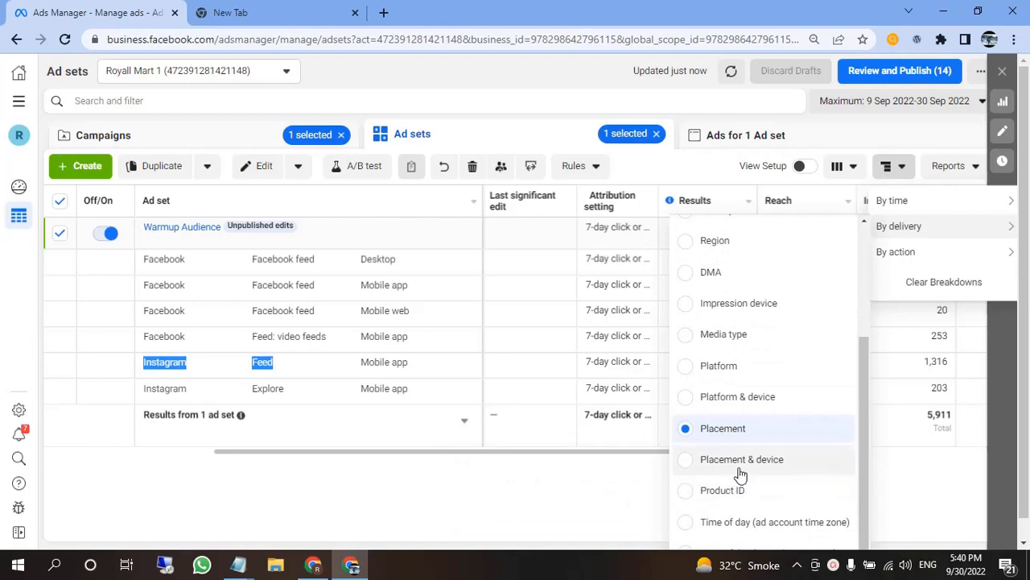
scroll(738, 503, "down", 1)
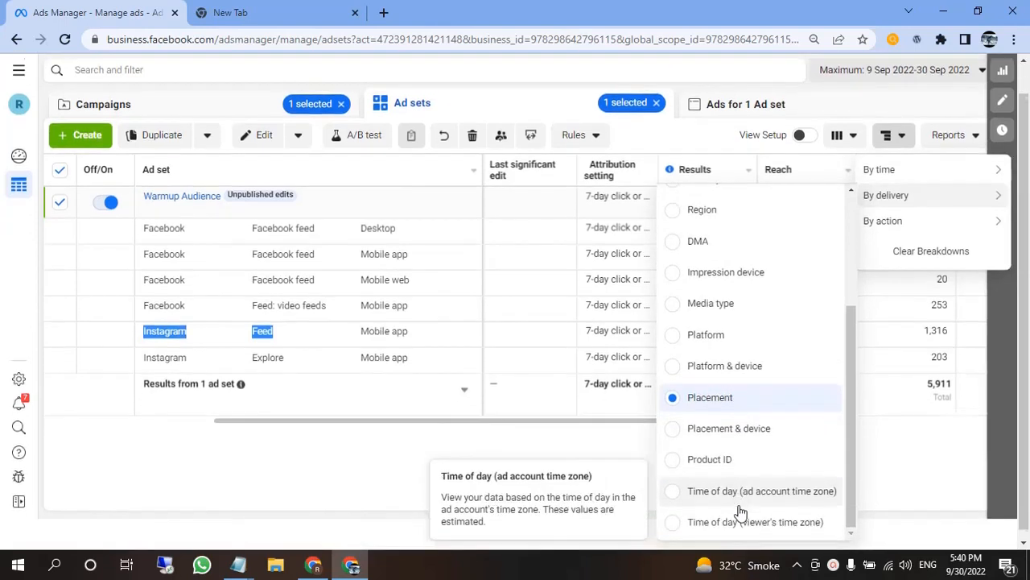
left_click(881, 478)
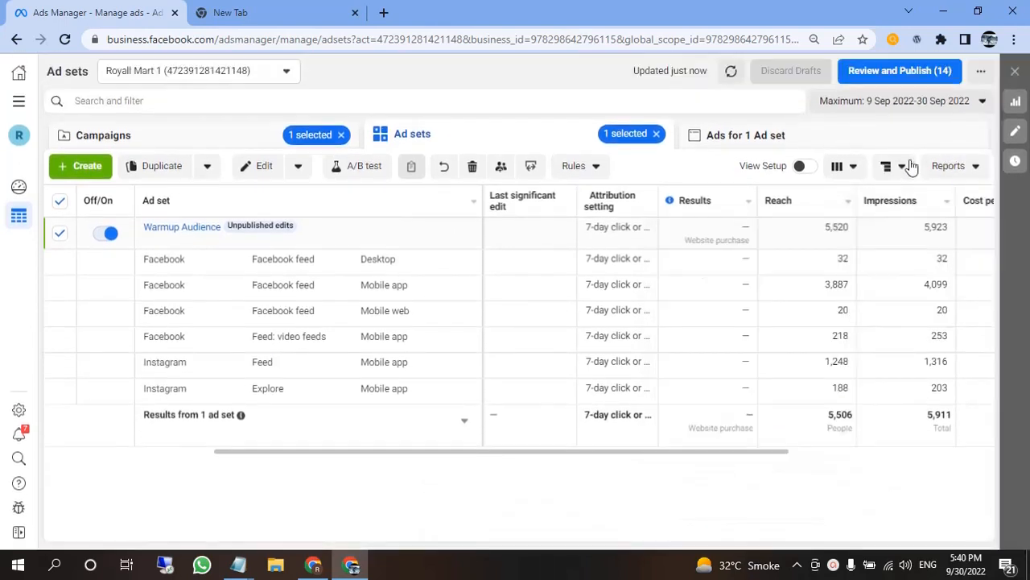
left_click(902, 166)
mouse_move(900, 257)
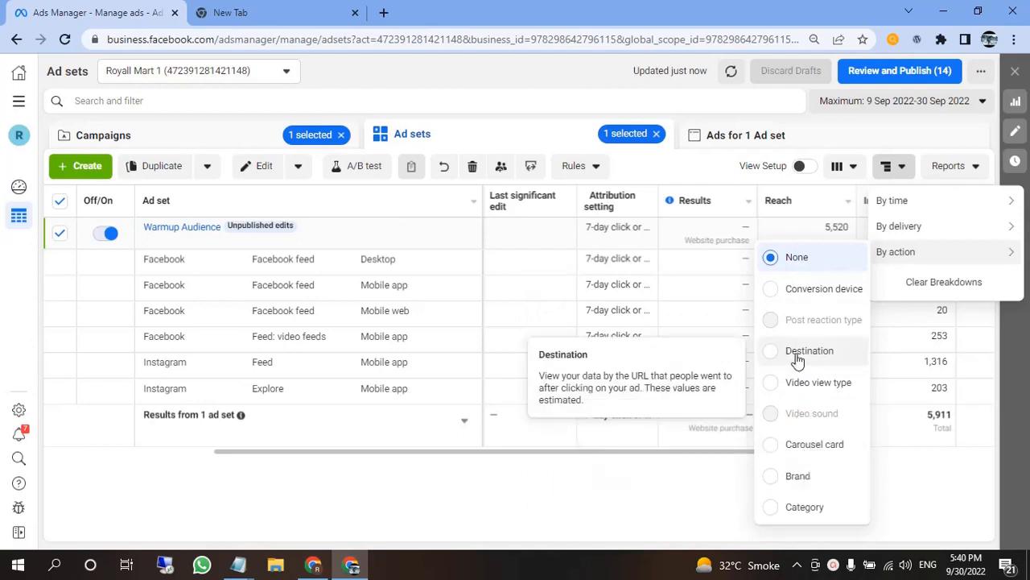
mouse_move(913, 232)
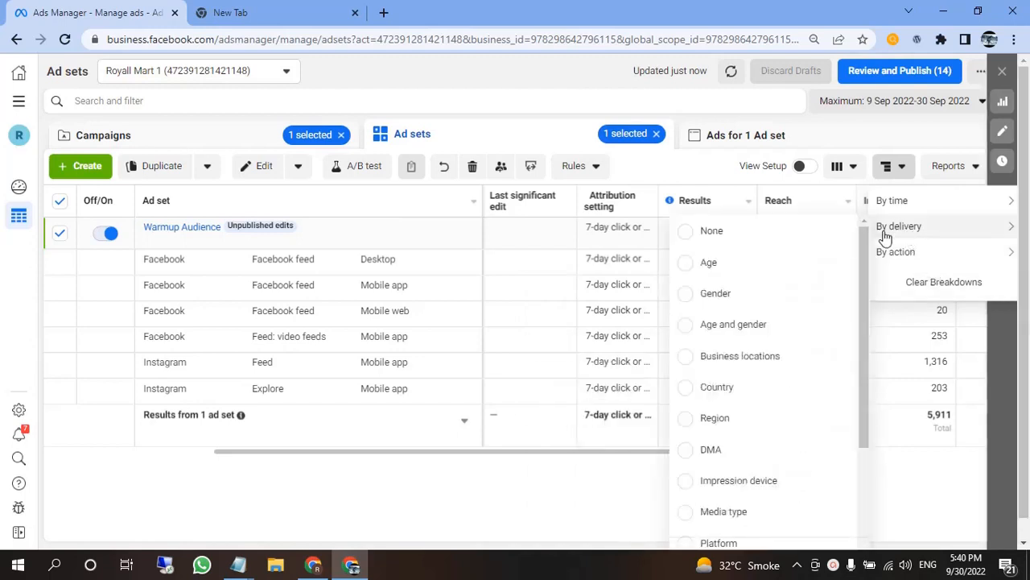
scroll(765, 418, "down", 3)
left_click(515, 543)
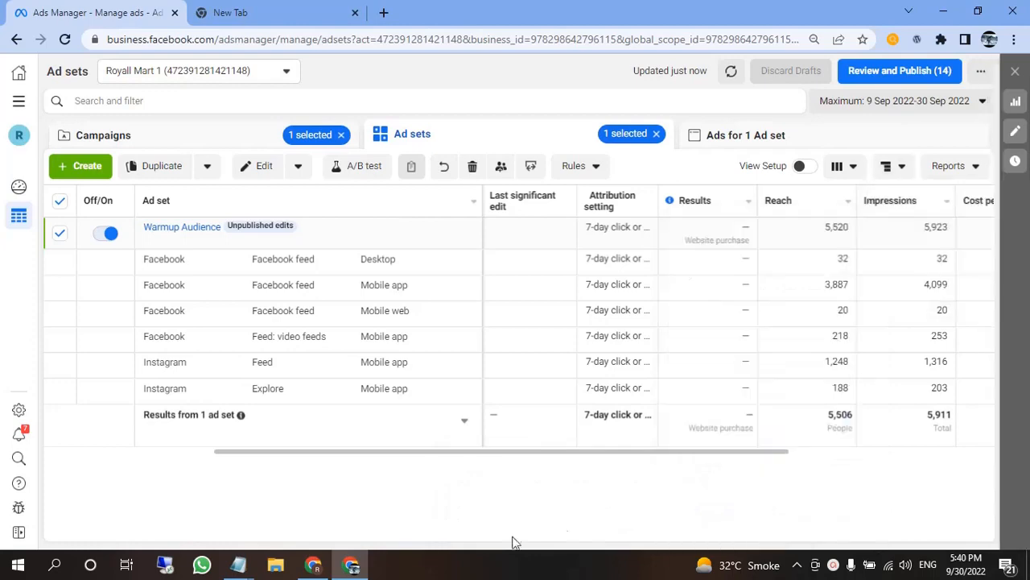
- Review the noted audience findings in the Notepad note and minimise it
mouse_move(239, 565)
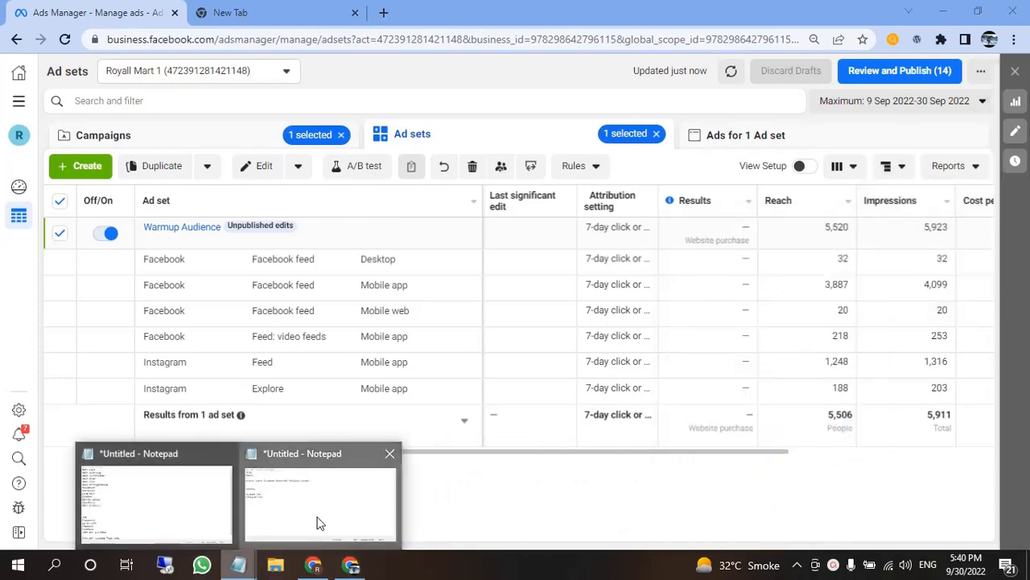
left_click(319, 523)
left_click(703, 120)
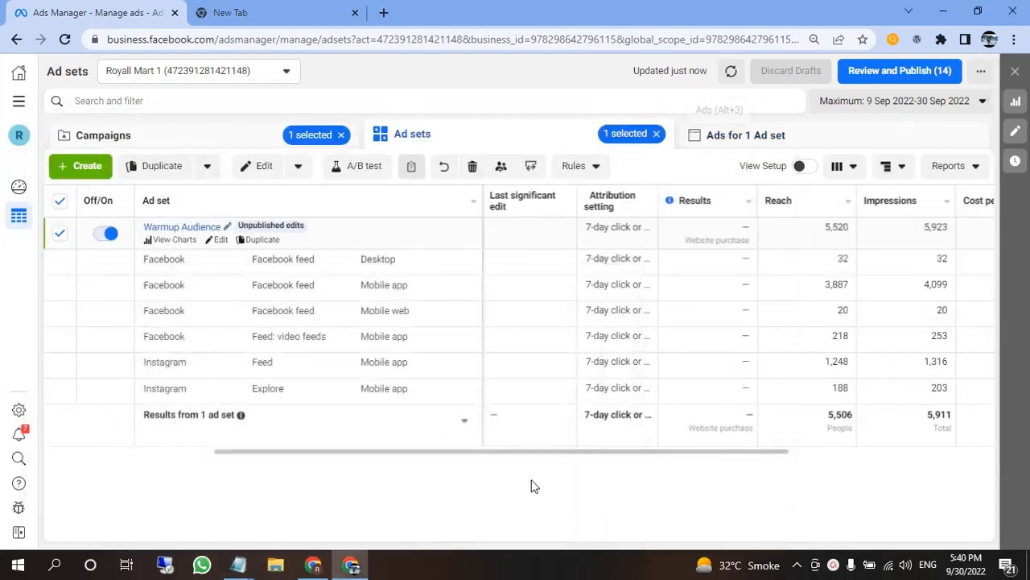
- Go to the campaigns list and set its delivery breakdown to none
left_click(165, 139)
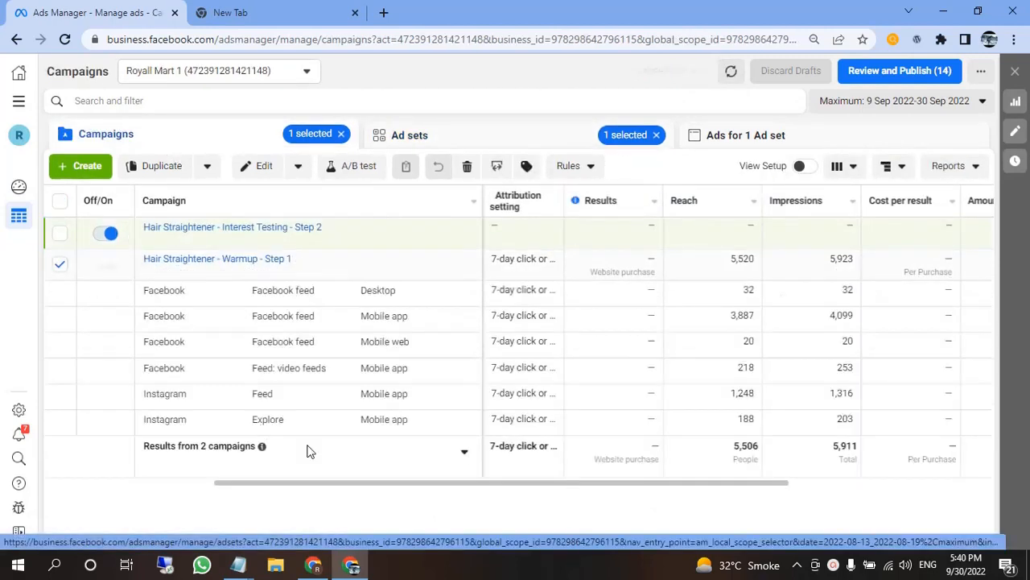
left_click(905, 170)
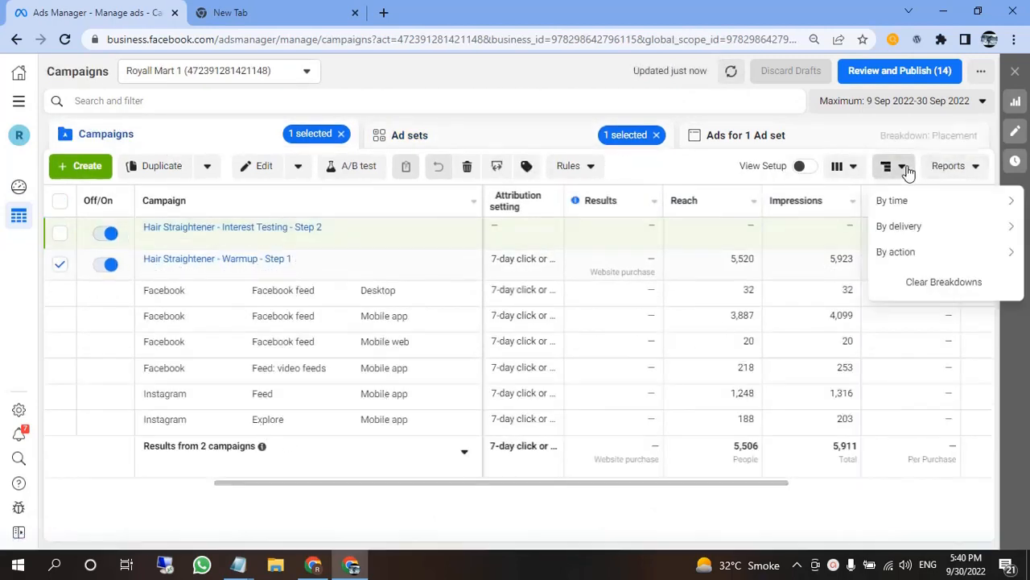
mouse_move(881, 233)
left_click(811, 233)
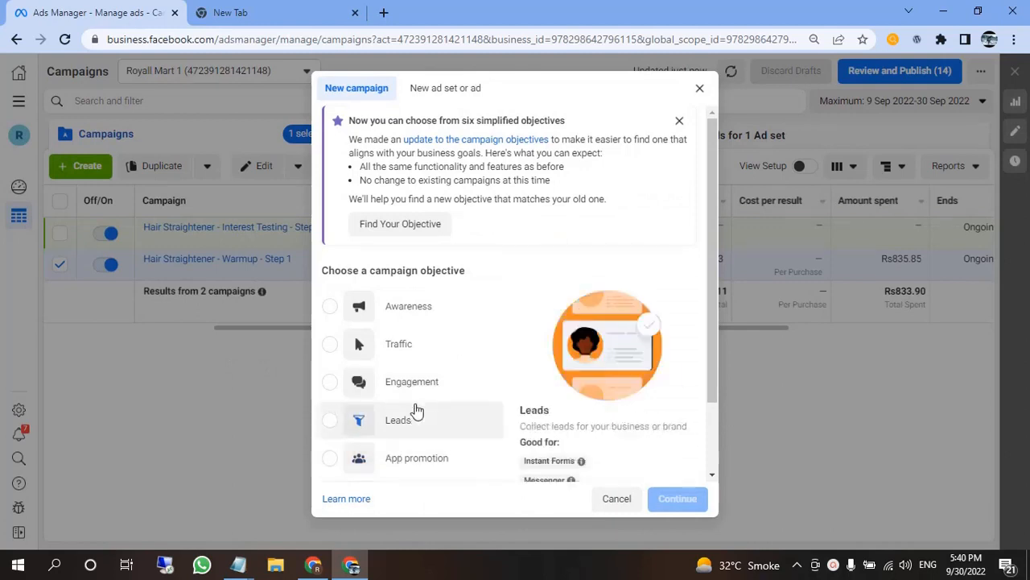
- Create a new campaign with the Sales objective
scroll(410, 422, "down", 2)
left_click(326, 424)
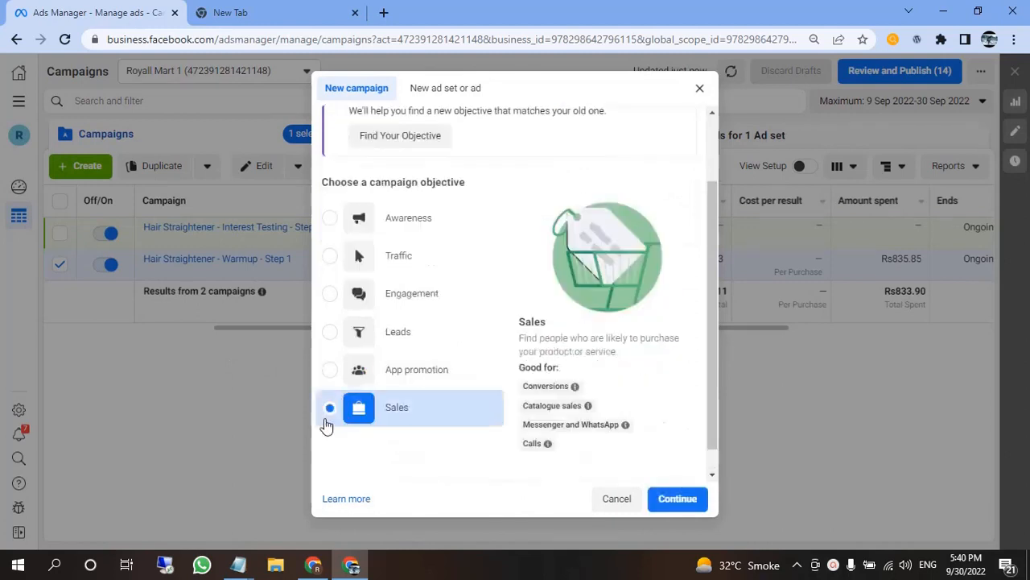
left_click(665, 506)
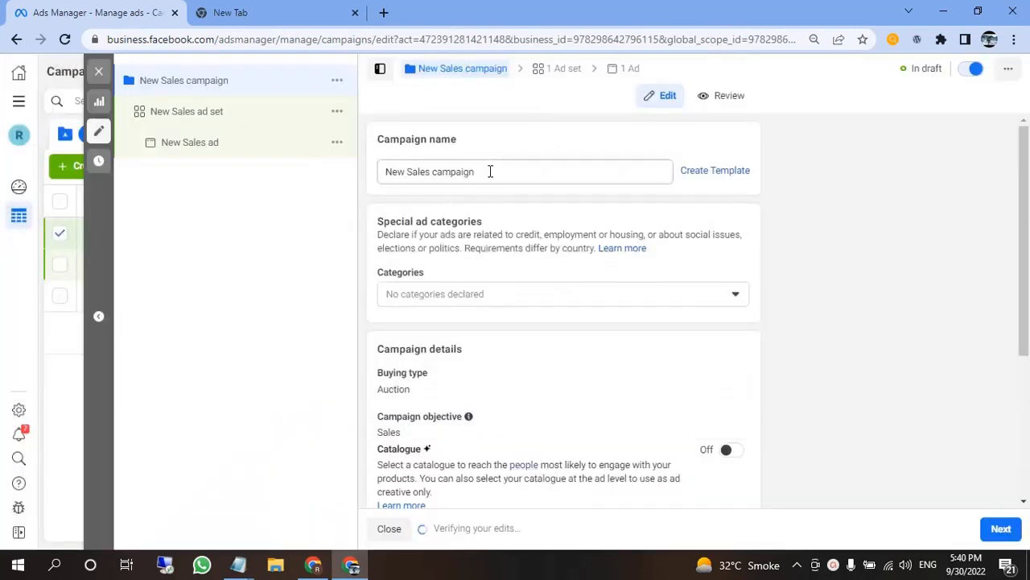
- Name the campaign "Hair Straightener - Refine Audience - Step 3", reusing the suggested Interest Testing - Step 2 name as its base
left_click(506, 172)
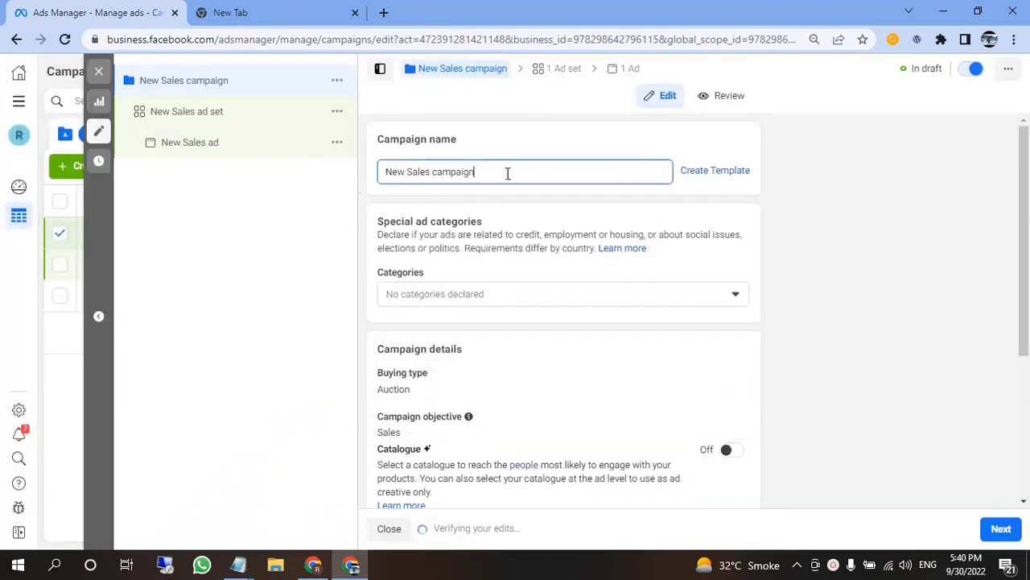
left_click_drag(507, 172, 337, 204)
type("ho")
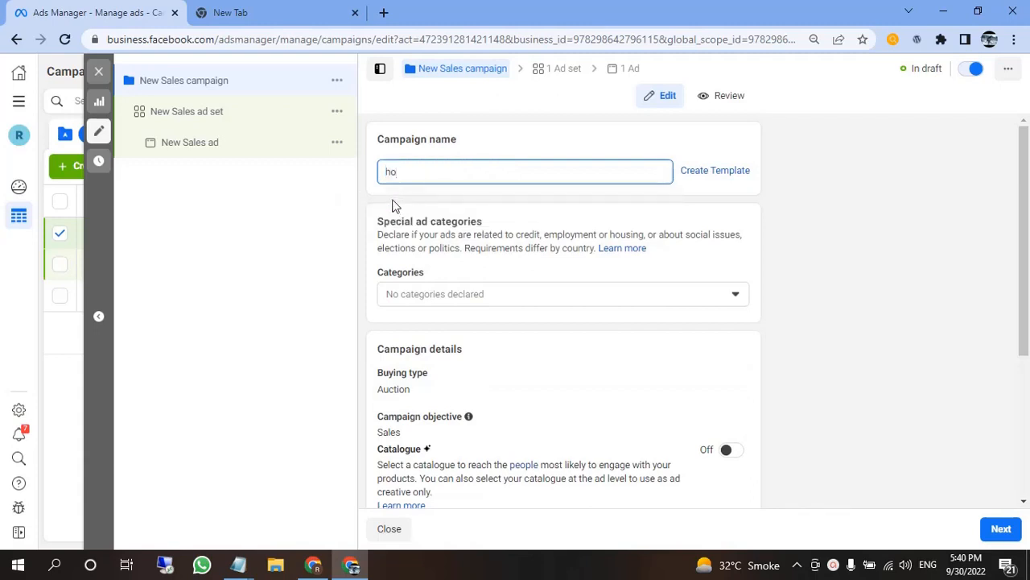
key("BackSpace")
type("ai")
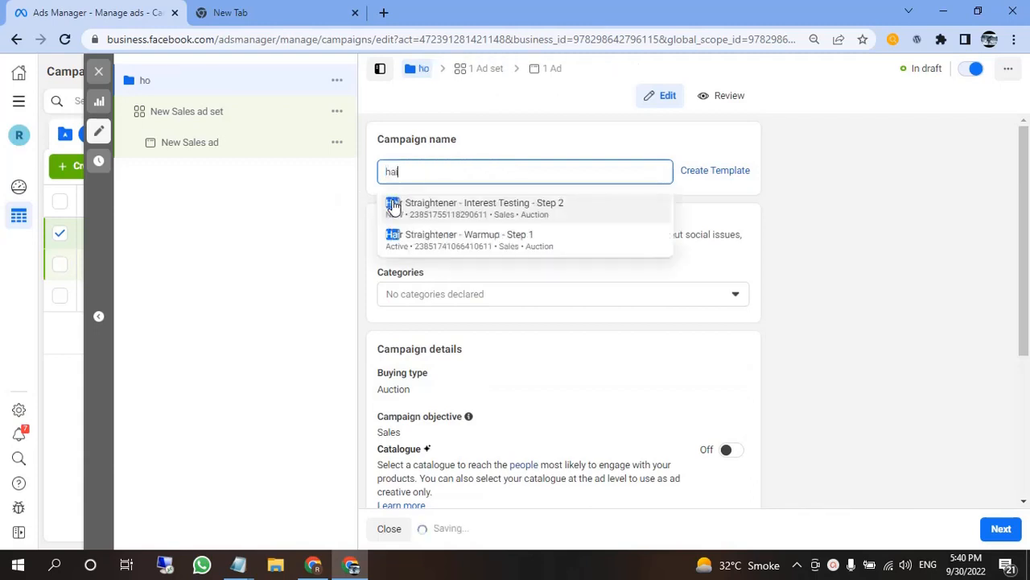
left_click(448, 206)
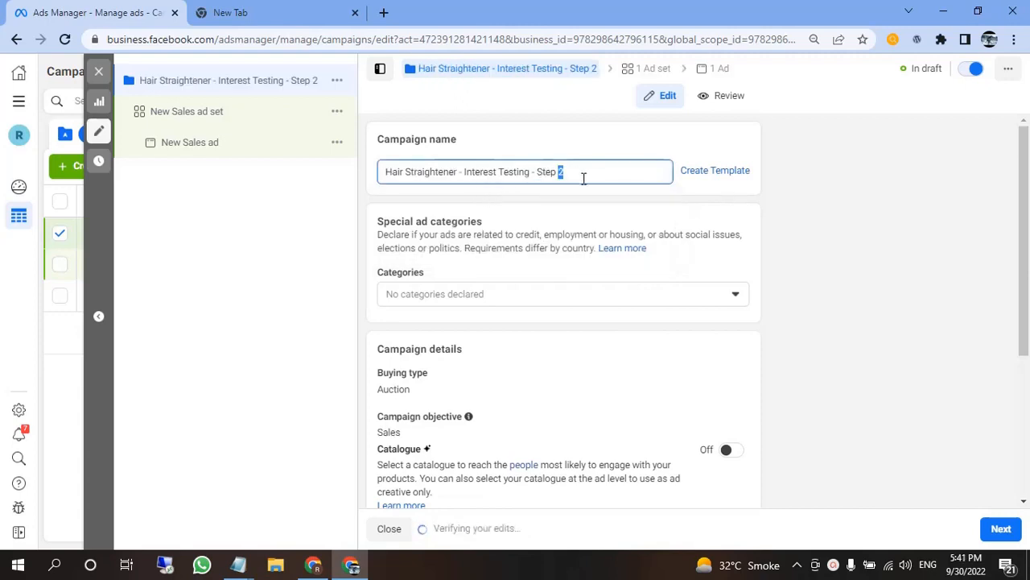
double_click(481, 172)
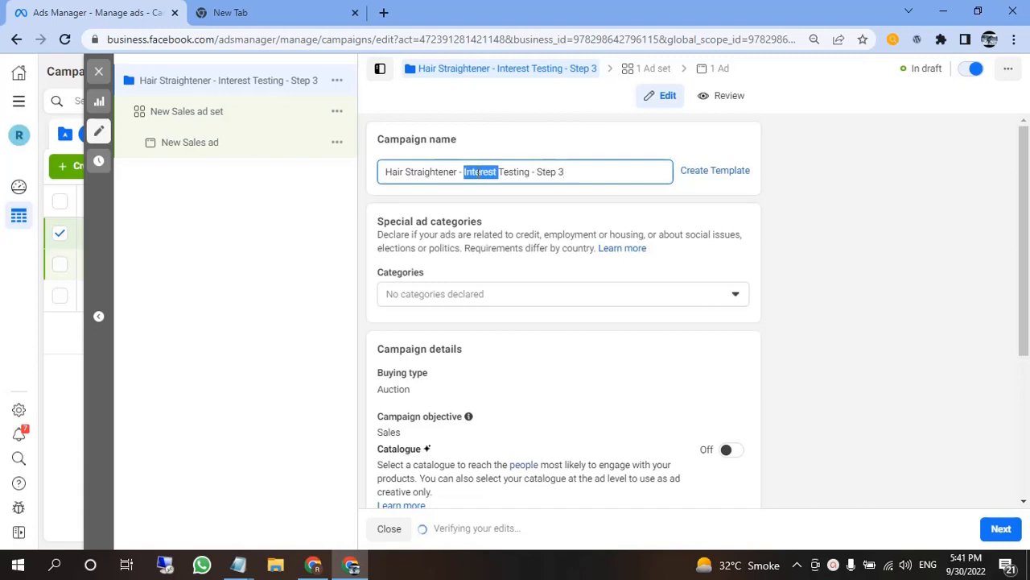
left_click(505, 172)
left_click_drag(485, 172, 524, 176)
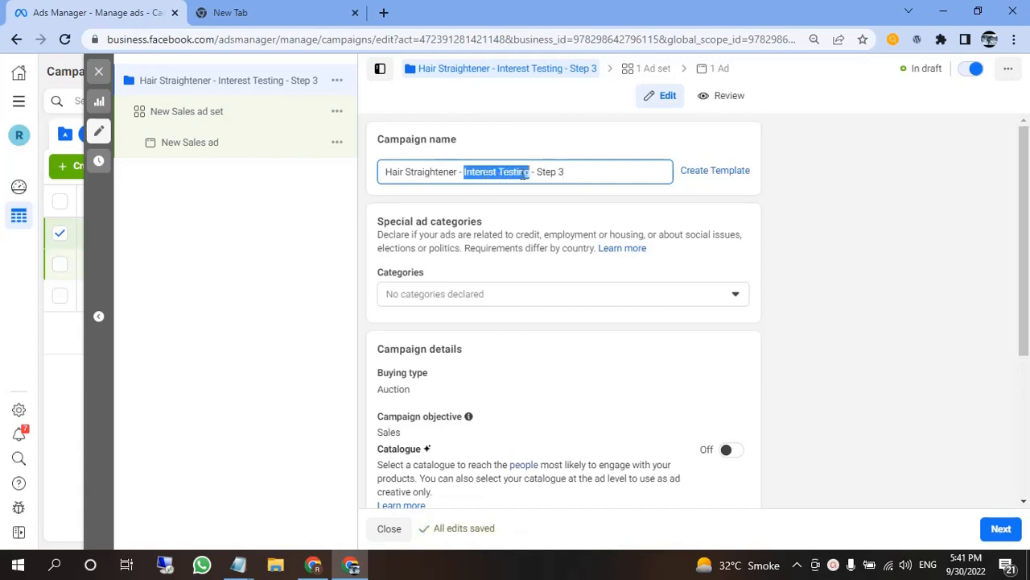
type("Re")
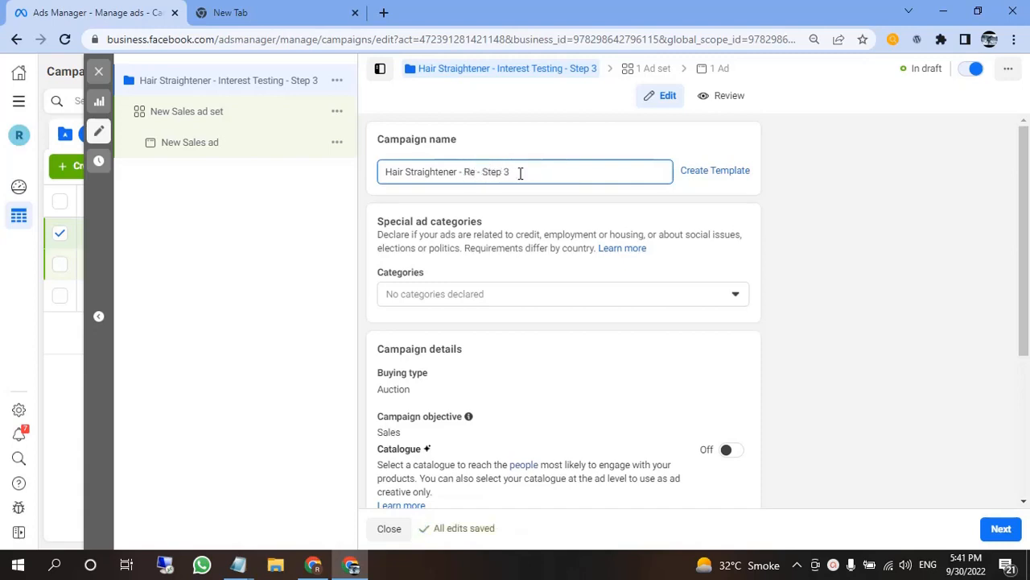
type("fine Audience")
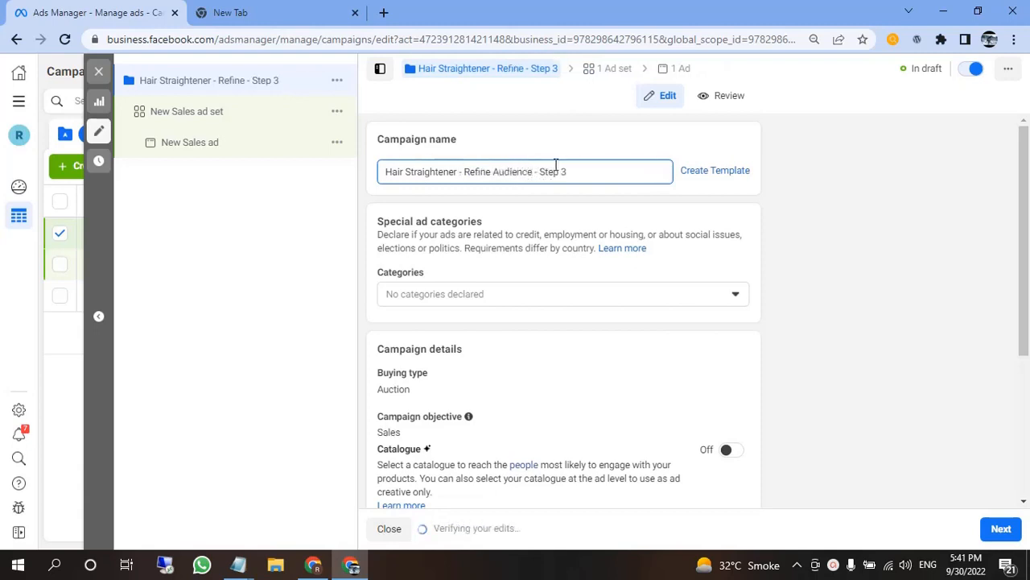
left_click(853, 285)
- Open the new campaign's ad set, check the list of hair interests in the Notepad note, and return to Ads Manager
scroll(842, 283, "down", 3)
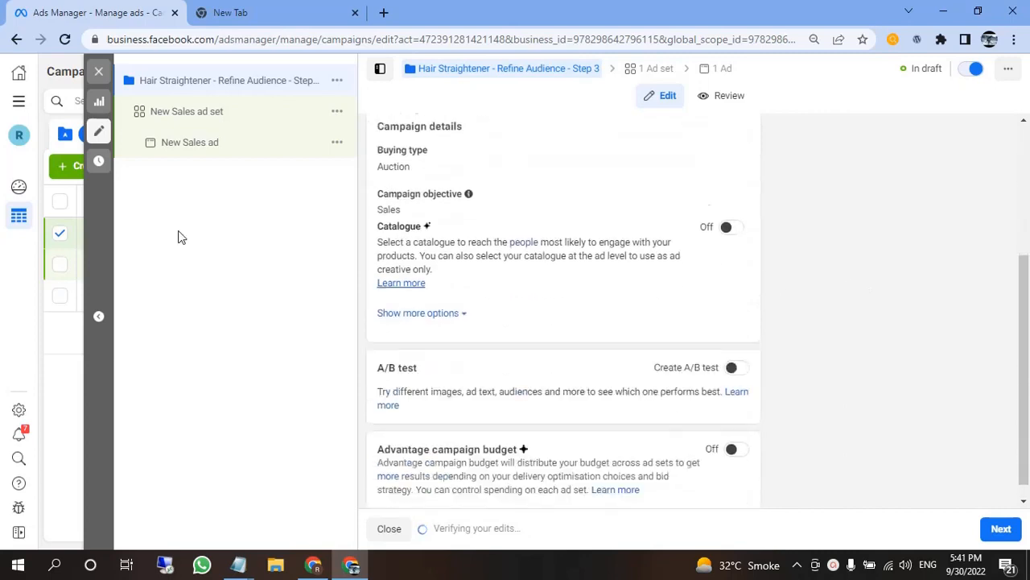
left_click(182, 122)
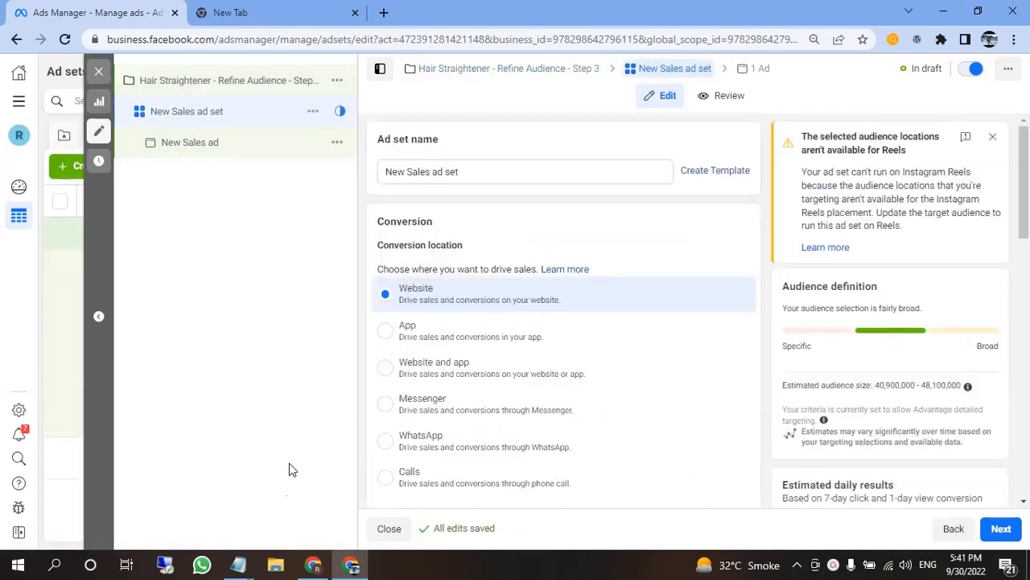
mouse_move(249, 570)
left_click(201, 520)
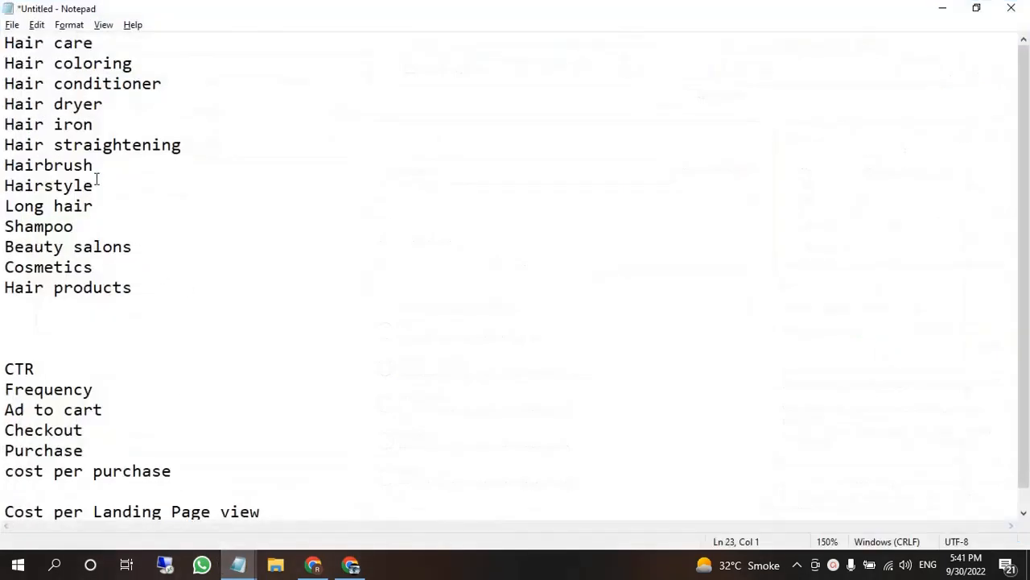
left_click_drag(13, 42, 68, 138)
left_click(104, 209)
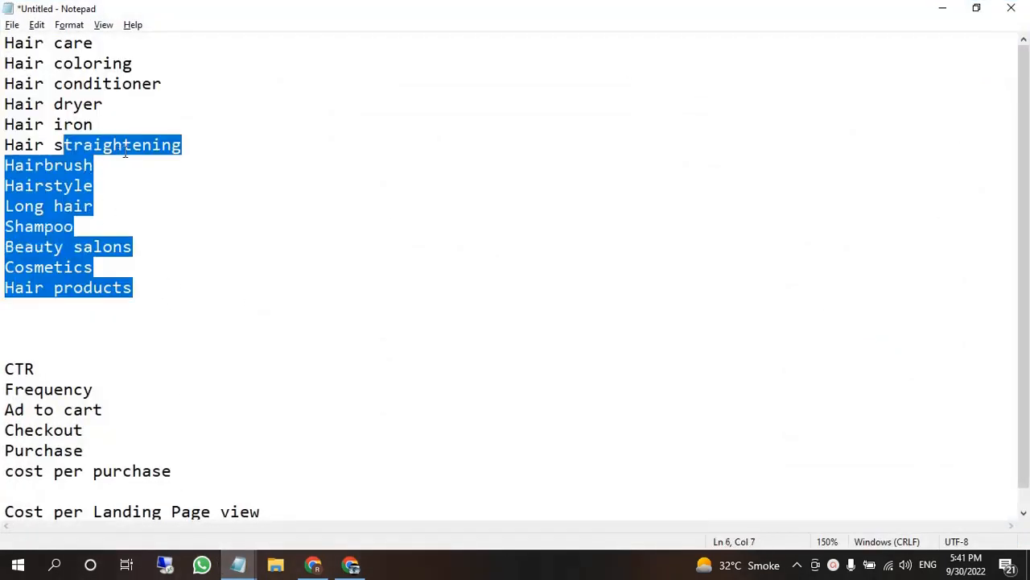
left_click(15, 42)
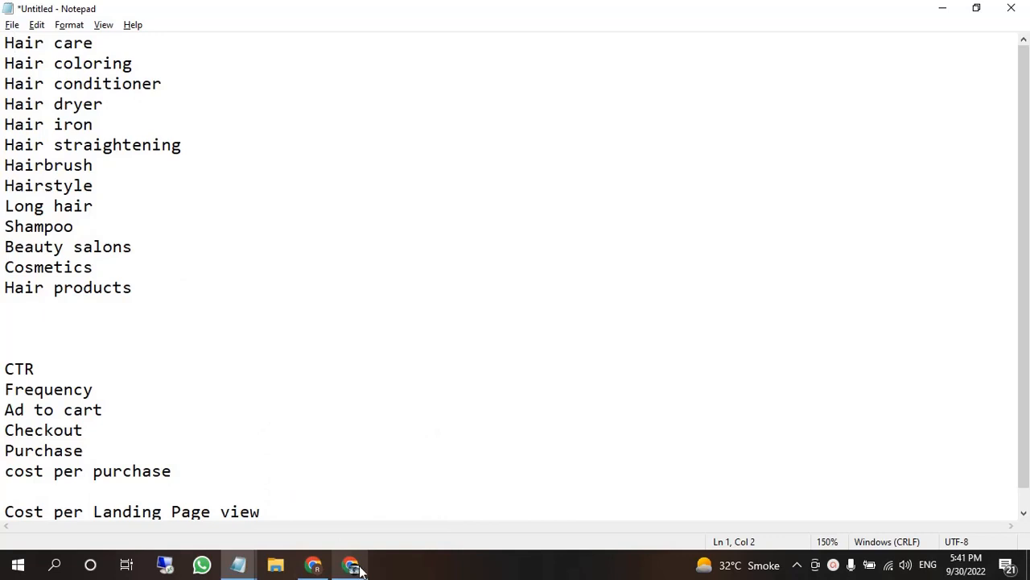
mouse_move(360, 570)
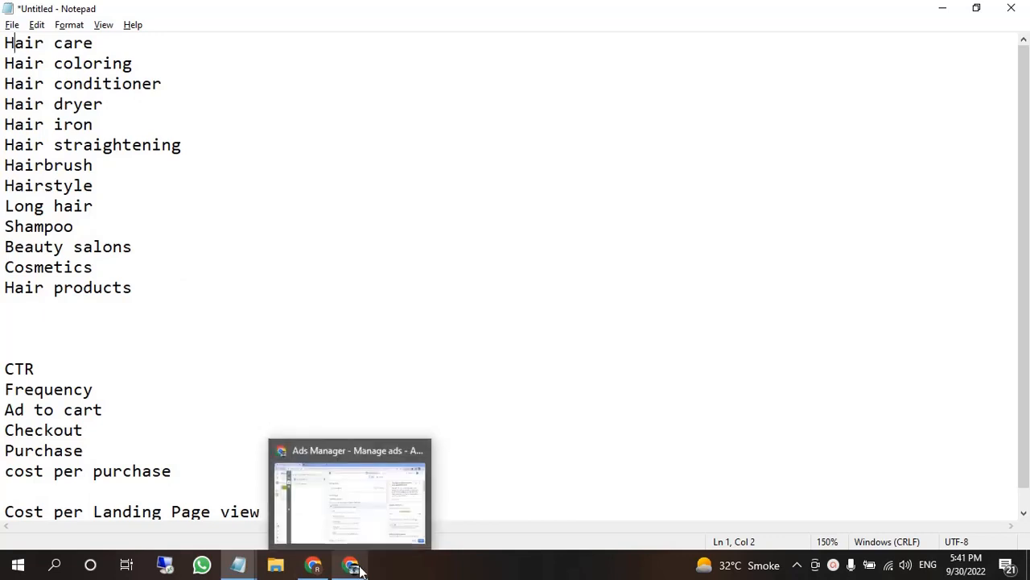
left_click(338, 521)
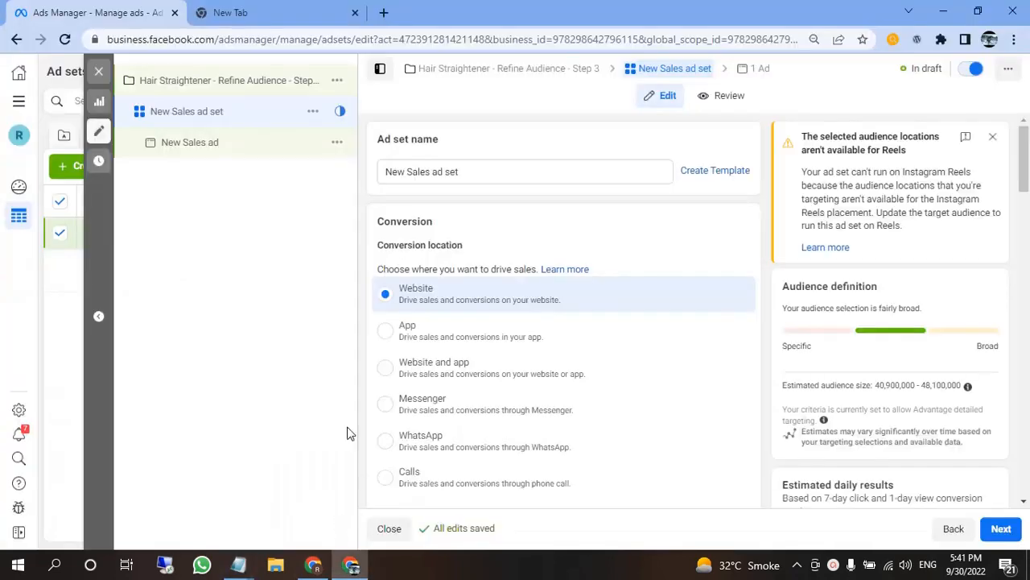
- Duplicate the ad set within the original campaign with 6 copies
left_click(313, 112)
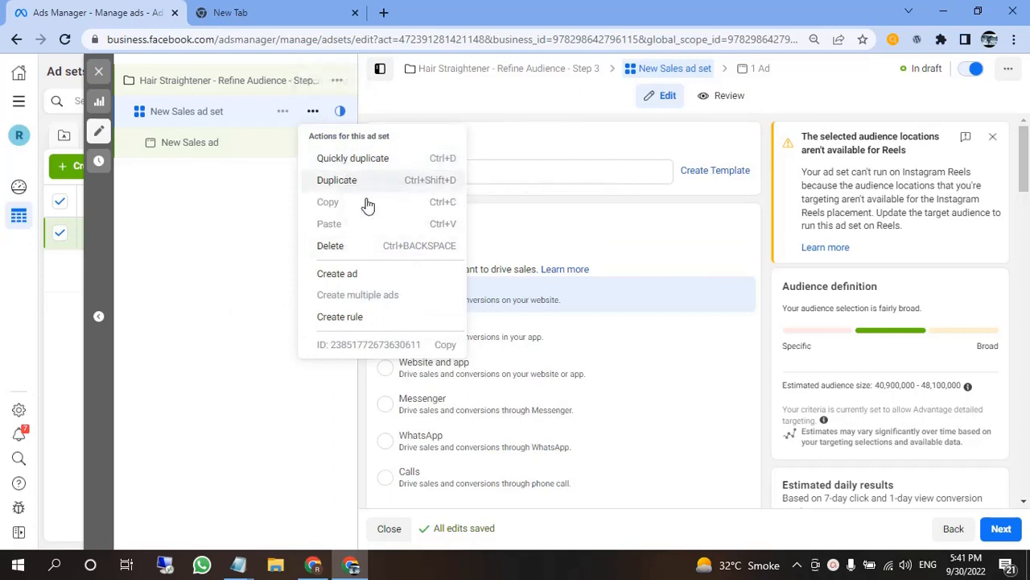
left_click(362, 181)
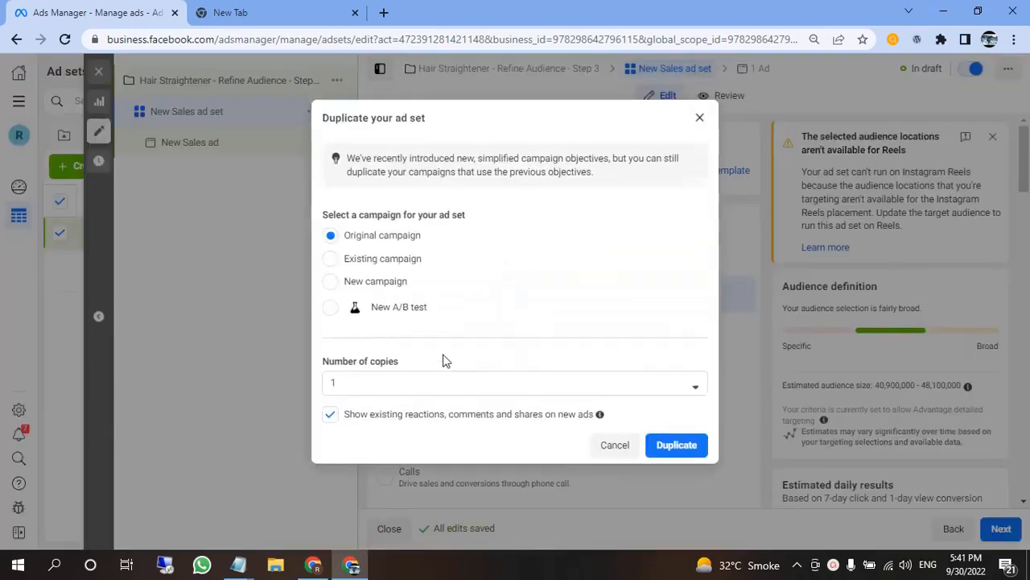
left_click_drag(356, 384, 260, 381)
type("6")
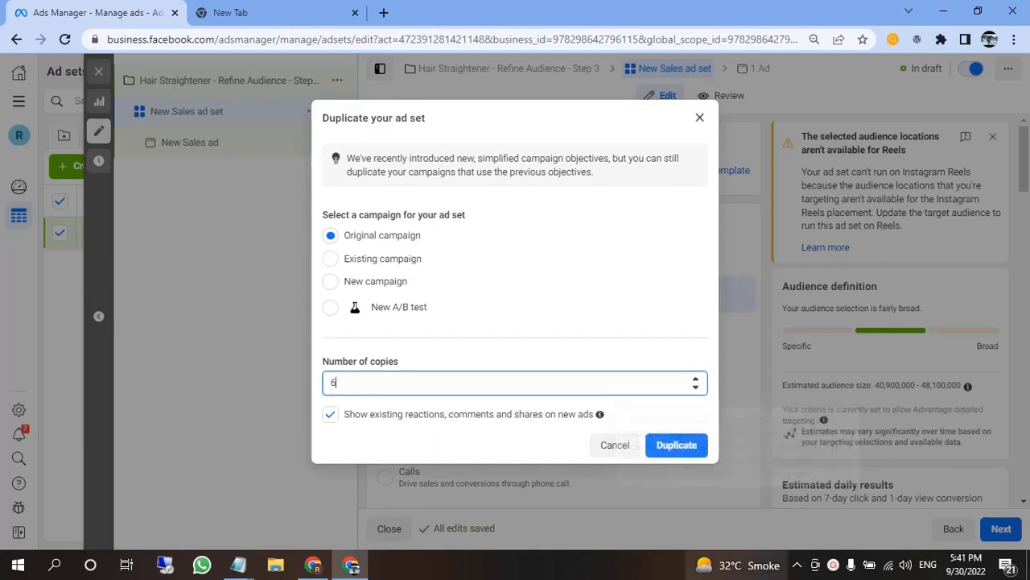
left_click(683, 444)
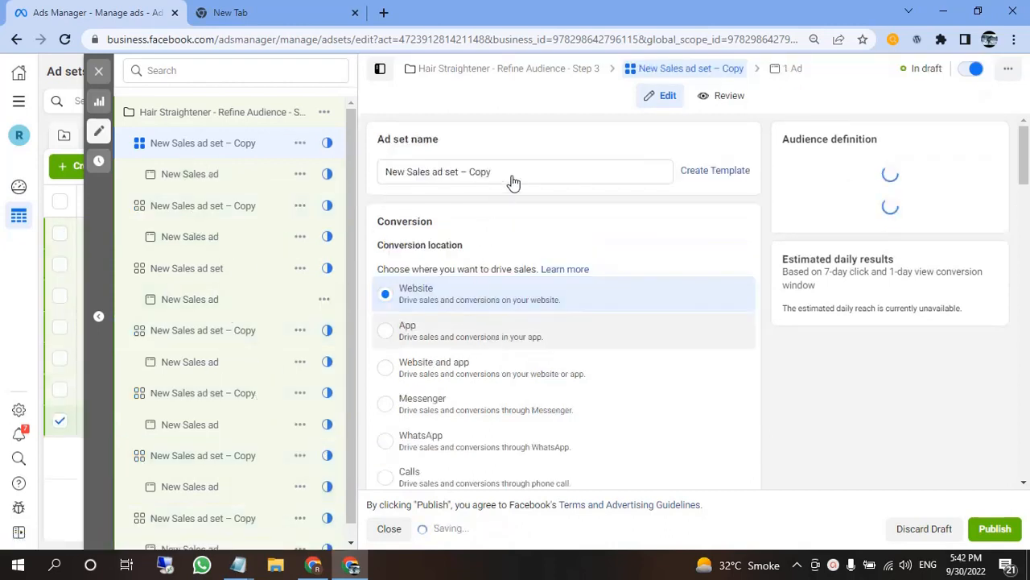
- Set the copied ad set's conversion event to Purchase
scroll(524, 191, "down", 5)
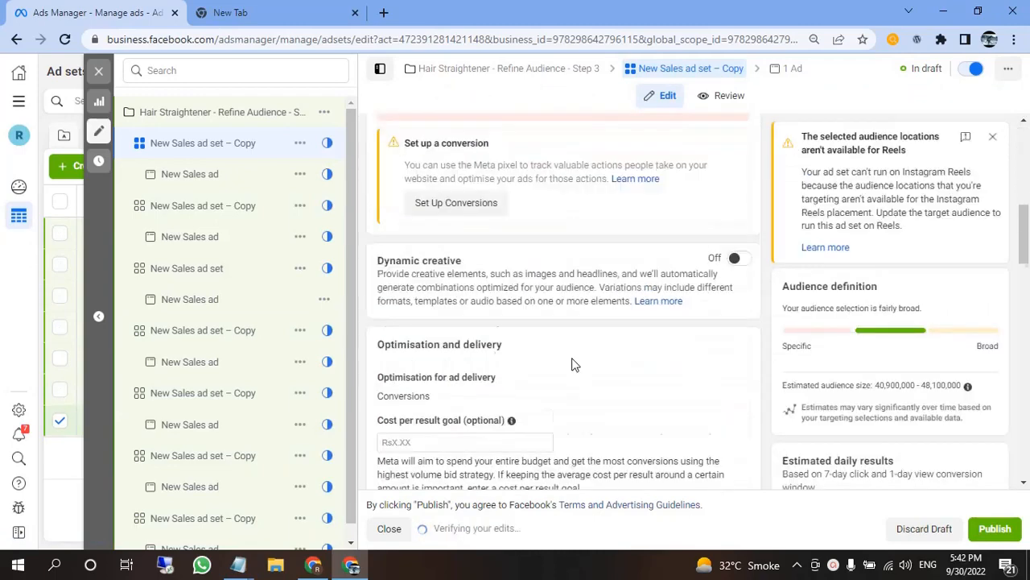
scroll(572, 366, "down", 3)
scroll(570, 368, "up", 6)
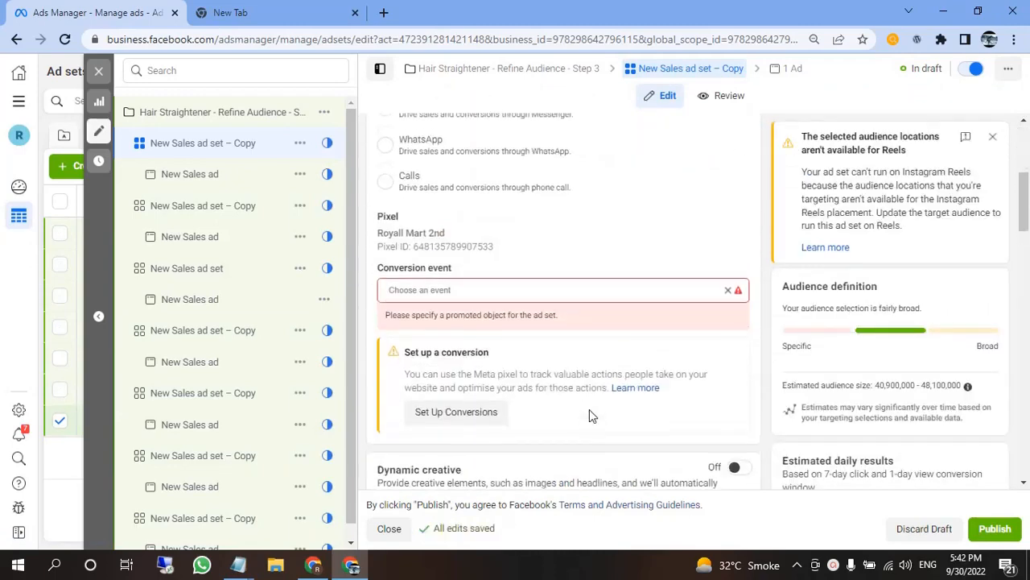
scroll(564, 411, "up", 2)
left_click(478, 434)
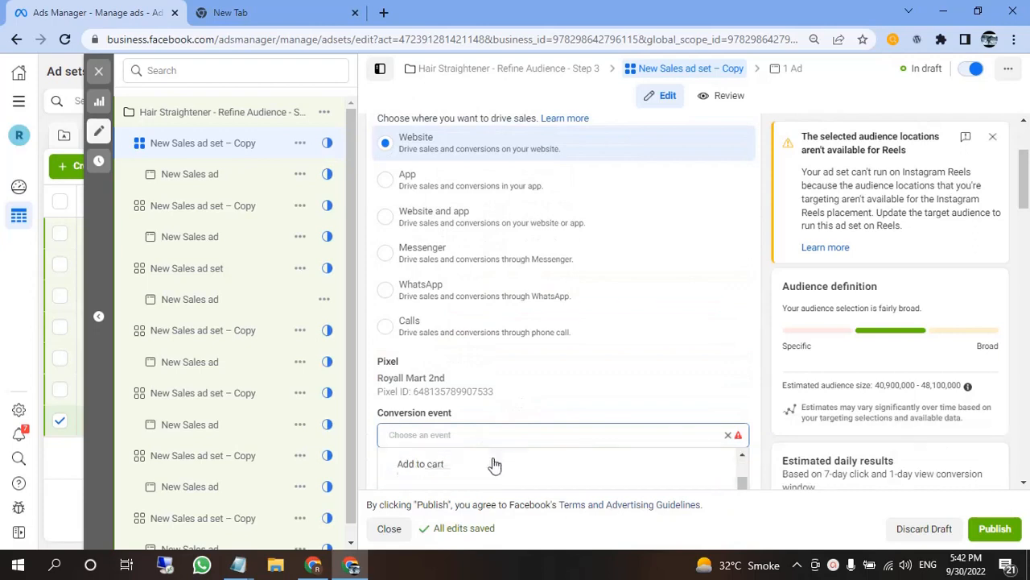
scroll(495, 465, "down", 5)
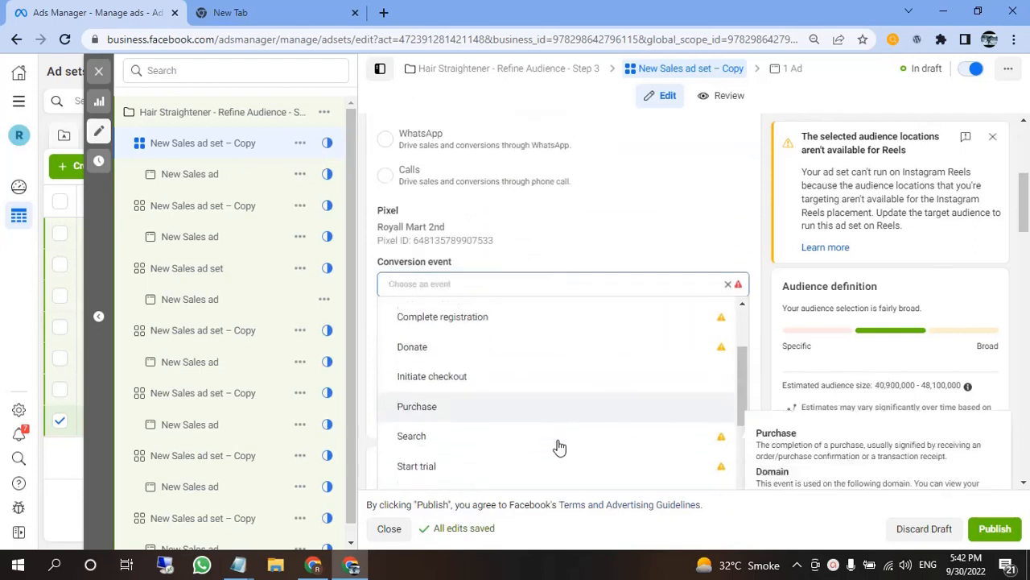
scroll(523, 426, "down", 1)
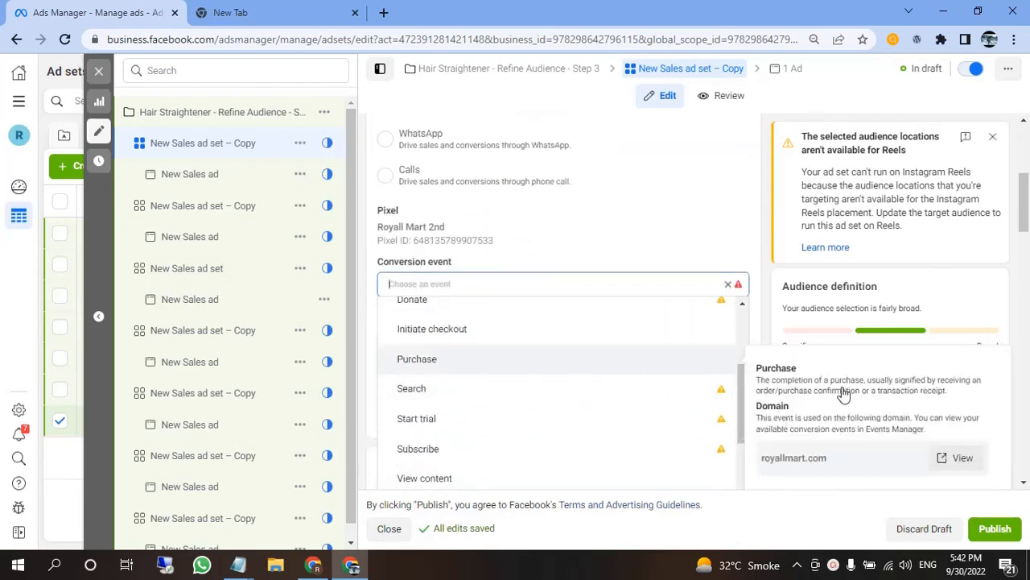
left_click(843, 393)
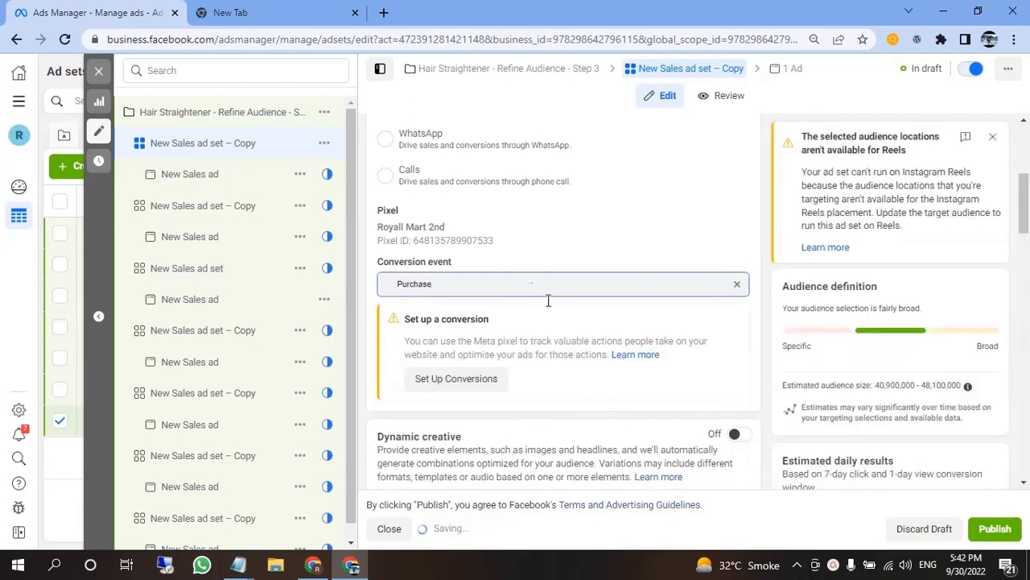
scroll(564, 338, "up", 4)
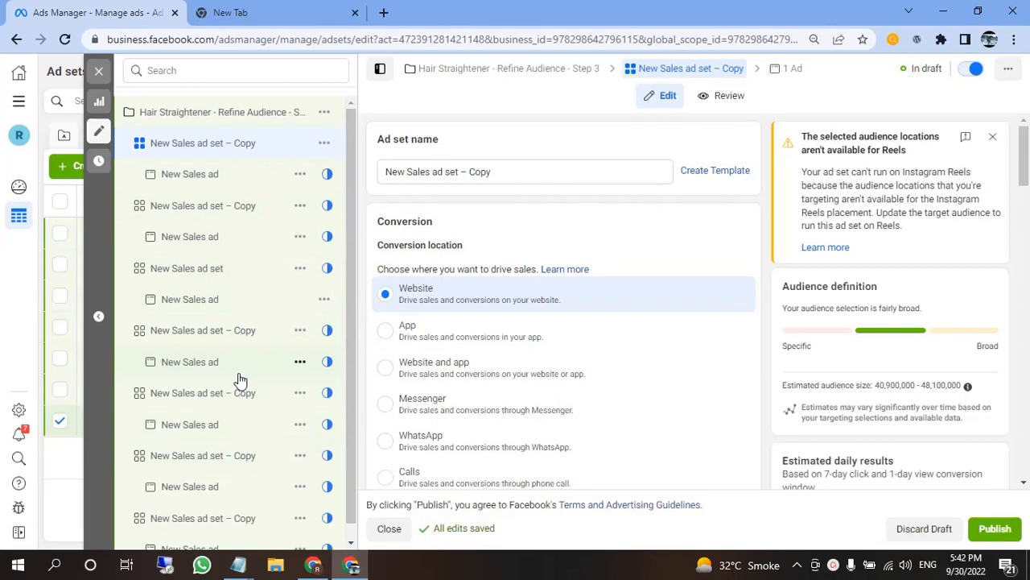
scroll(471, 391, "down", 5)
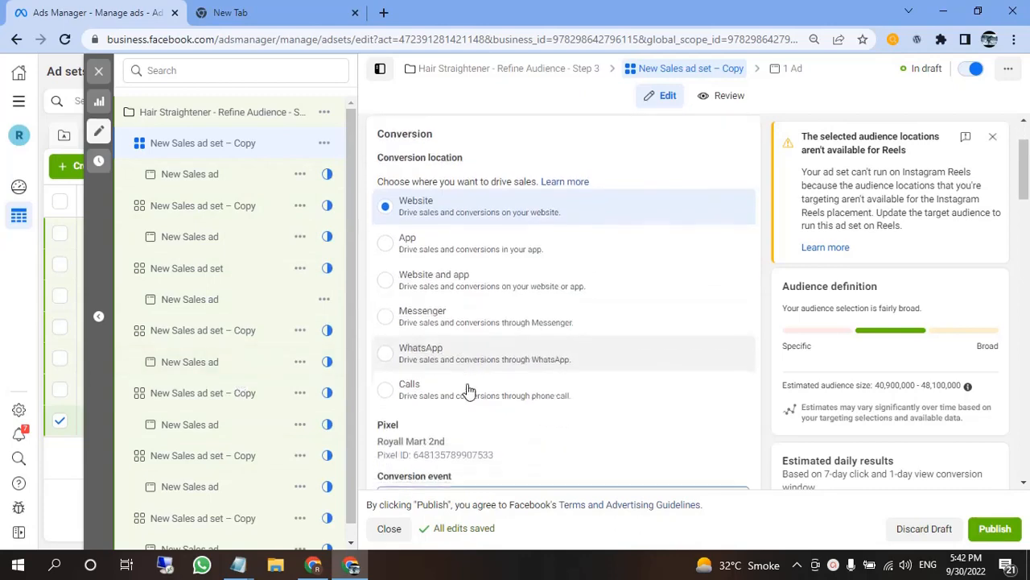
scroll(483, 430, "down", 6)
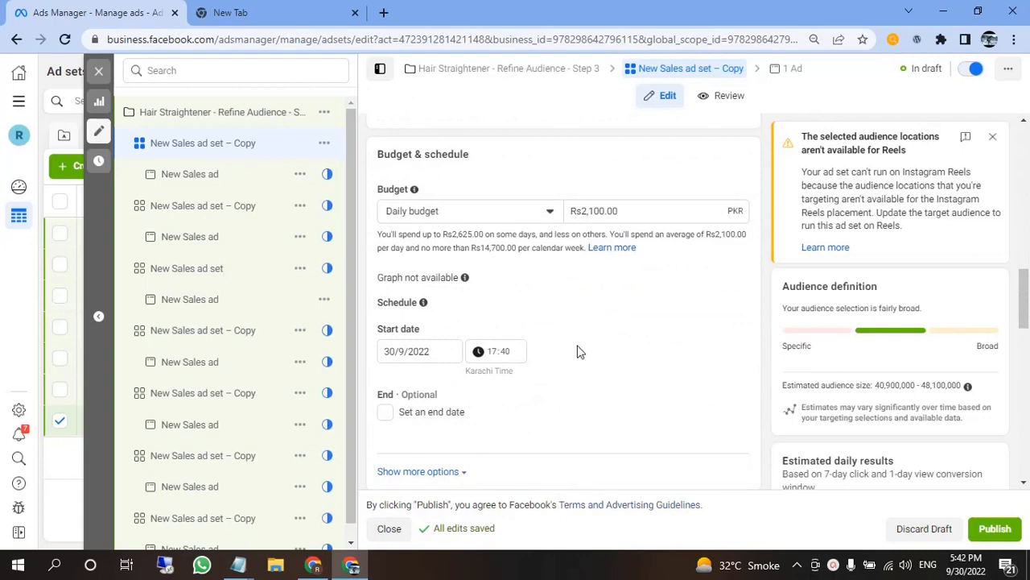
scroll(579, 370, "down", 5)
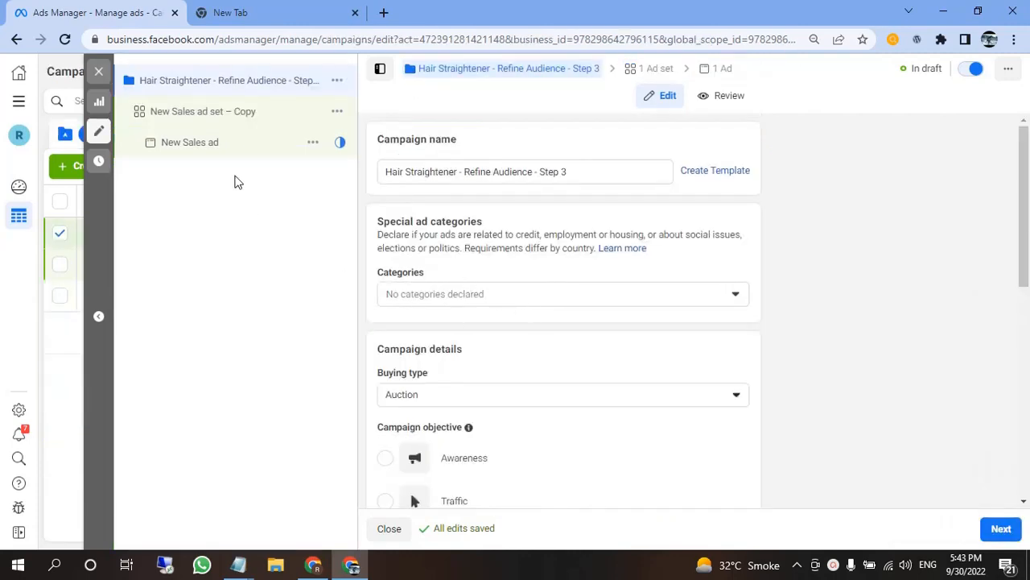
- Rename the campaign's remaining ad set to "New Sales ad set", removing the Copy suffix
left_click(201, 113)
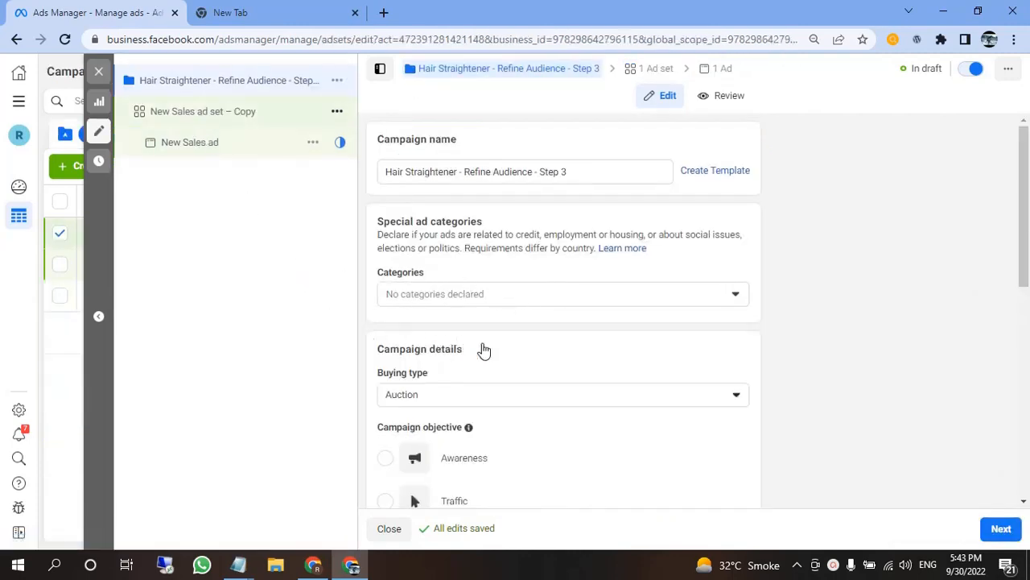
left_click(503, 171)
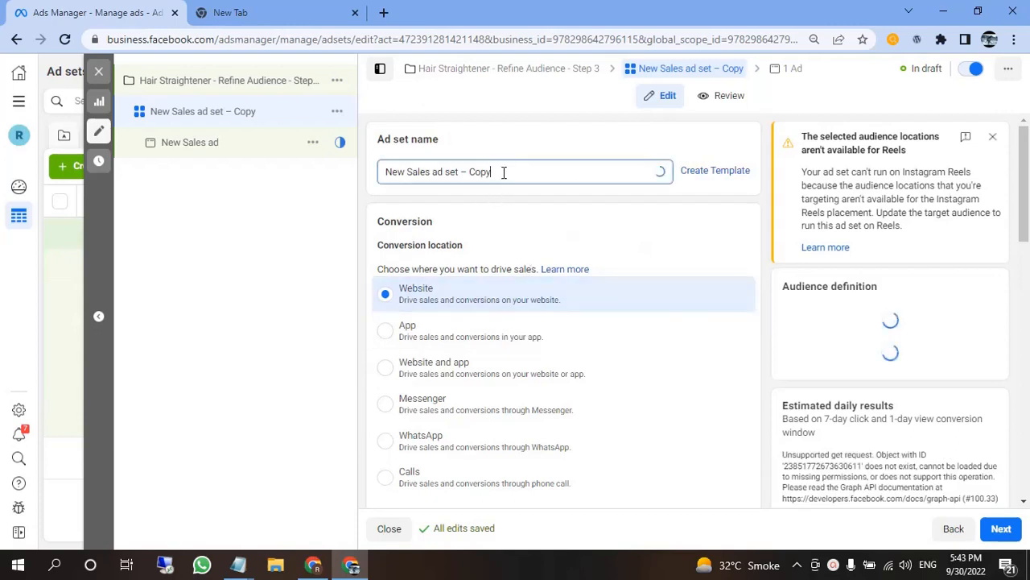
left_click_drag(459, 172, 519, 179)
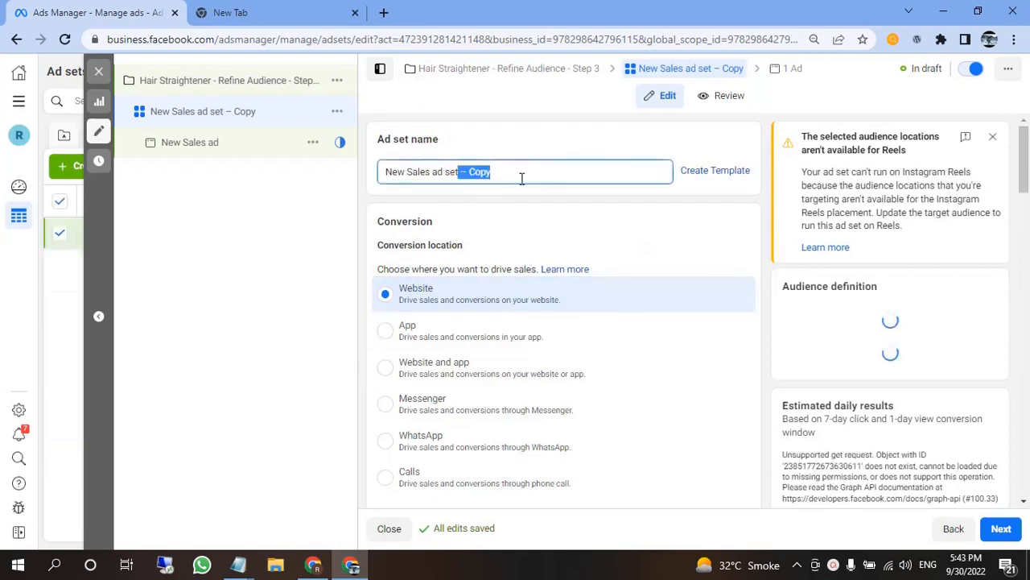
key("BackSpace")
left_click(717, 210)
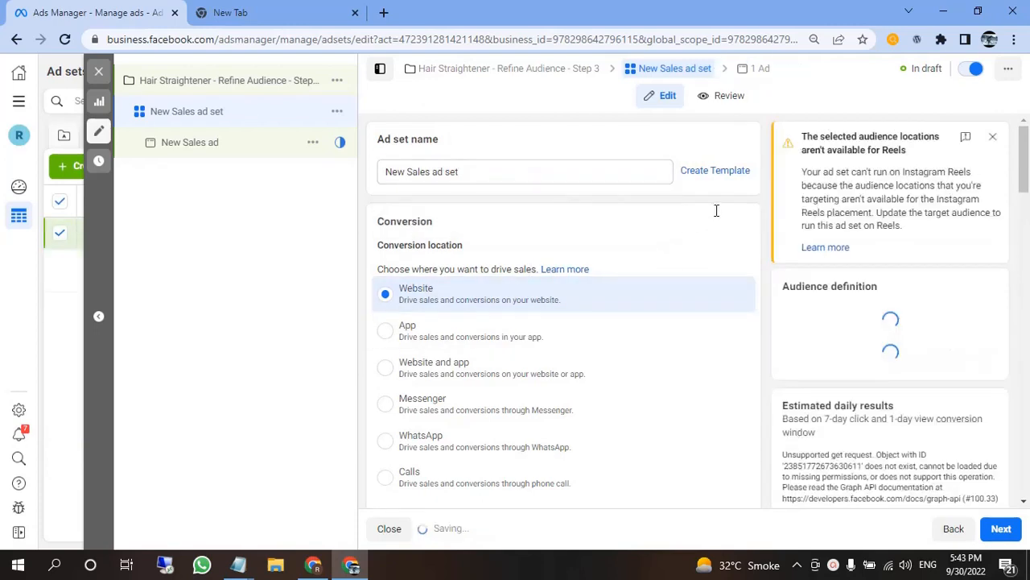
scroll(538, 244, "down", 3)
scroll(518, 236, "up", 3)
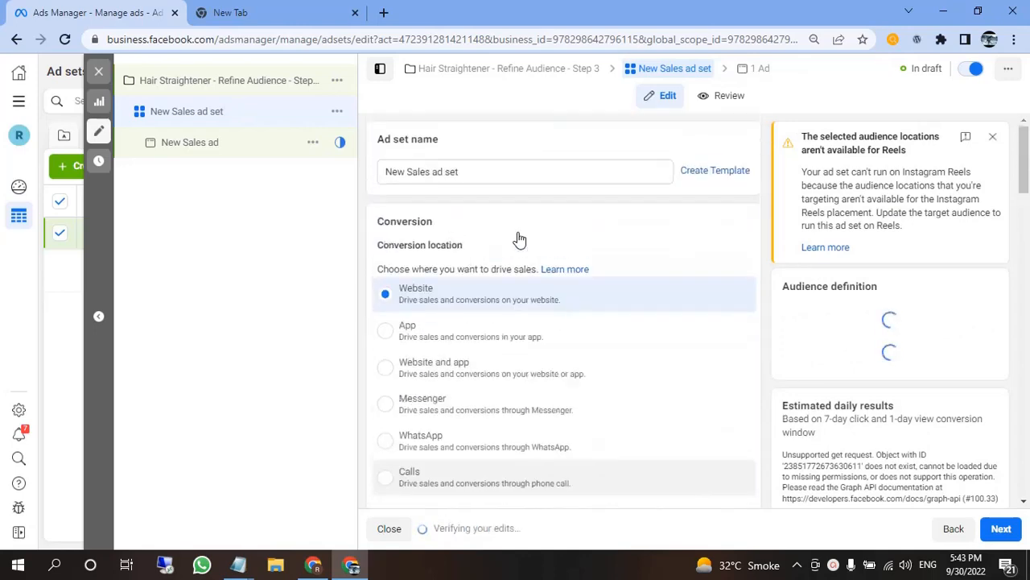
scroll(529, 253, "down", 6)
scroll(538, 278, "up", 5)
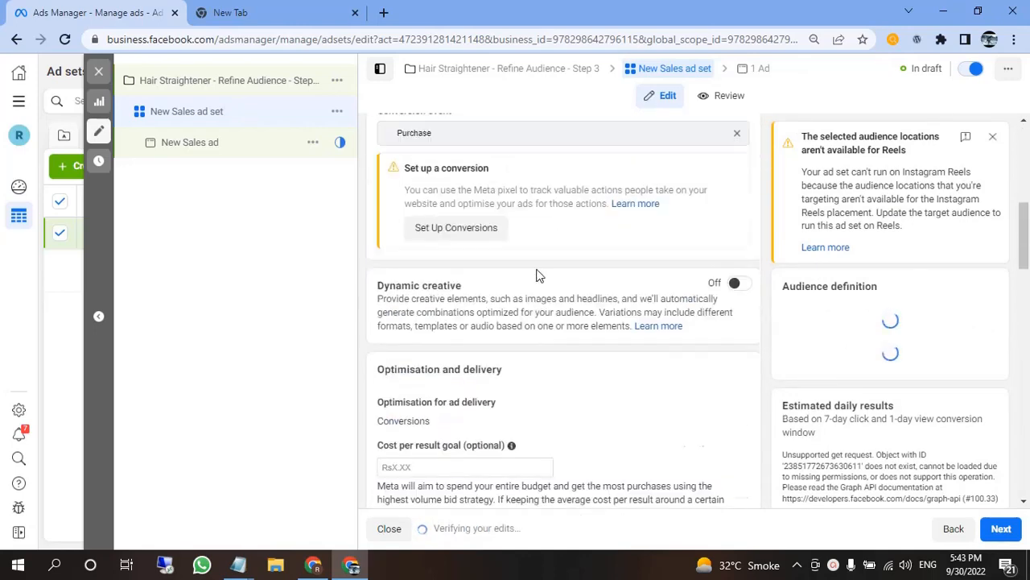
- Set the New Sales ad set's daily budget to Rs500
scroll(483, 322, "down", 4)
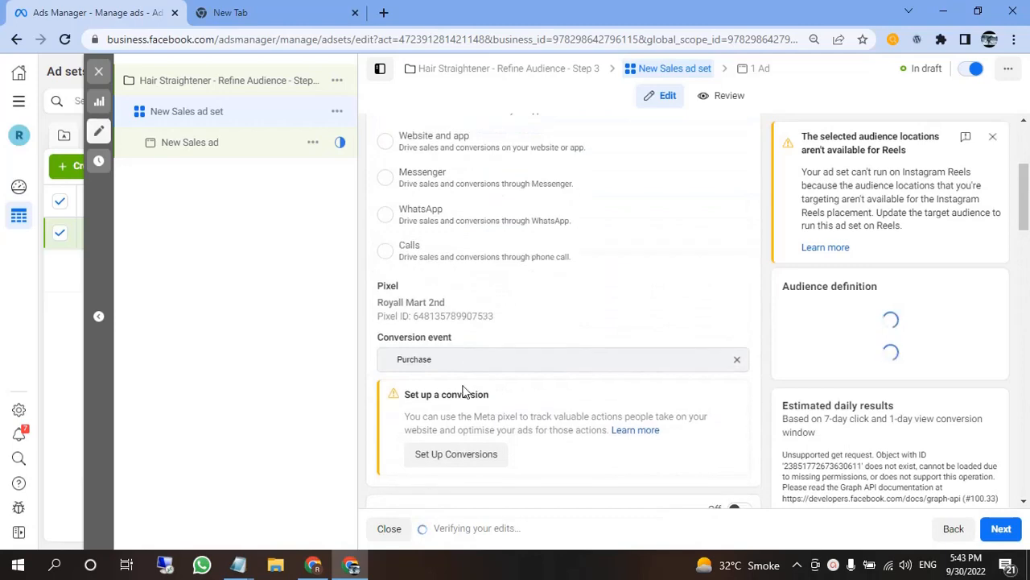
scroll(480, 366, "down", 5)
scroll(483, 362, "down", 3)
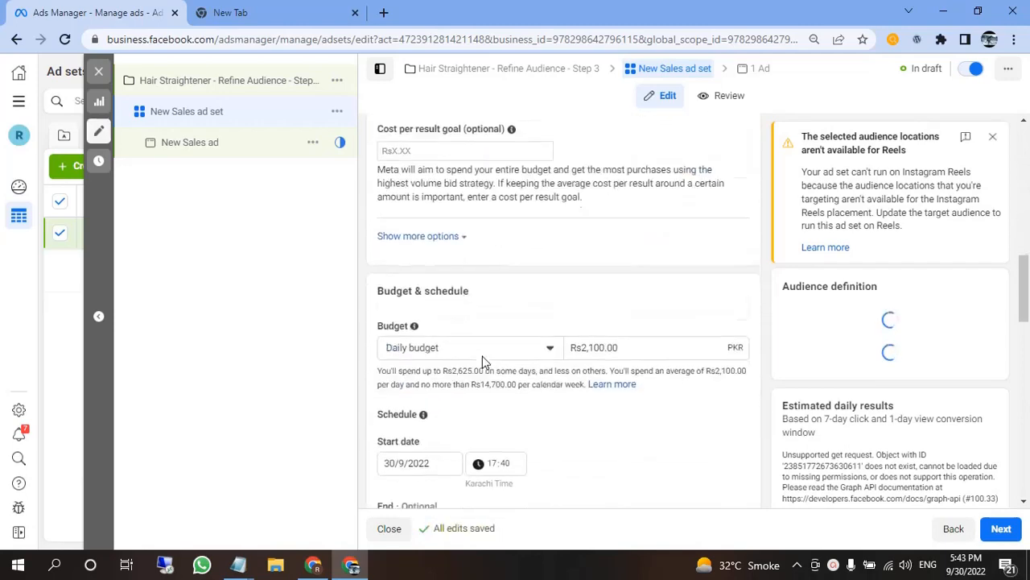
left_click_drag(641, 290, 459, 280)
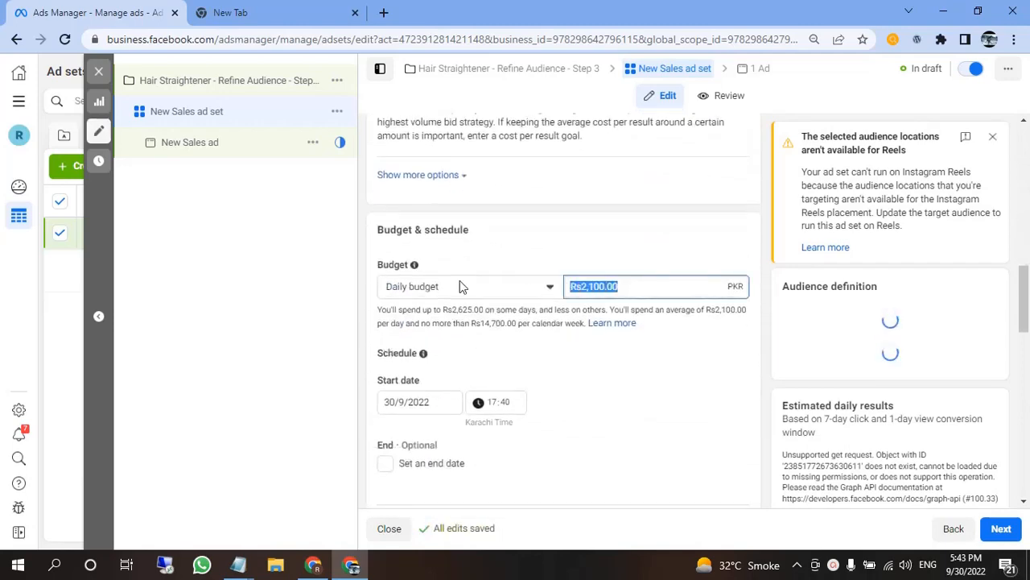
type("500")
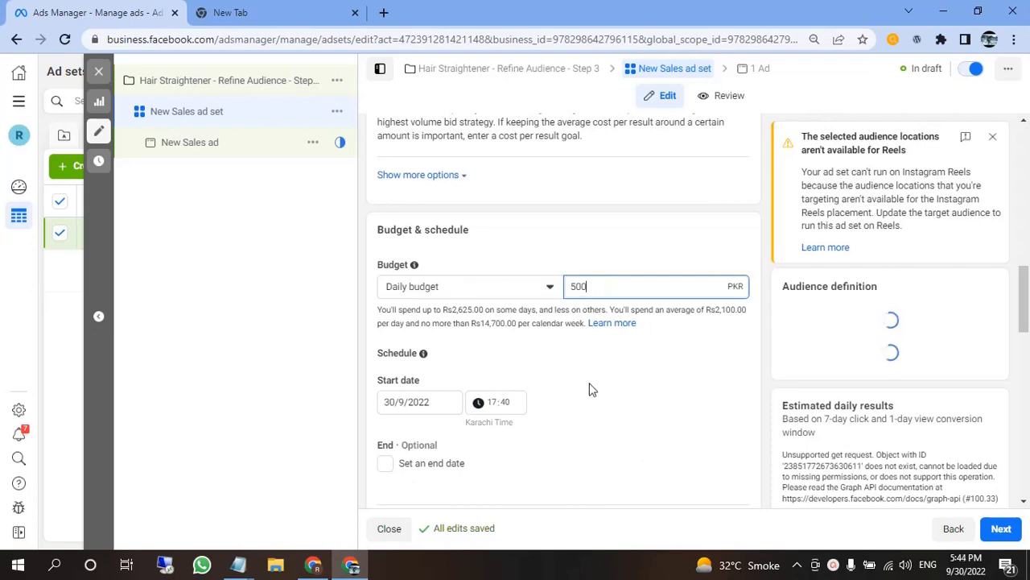
- Schedule the ad set to start on 1/10/2022 at 00:00
left_click(427, 403)
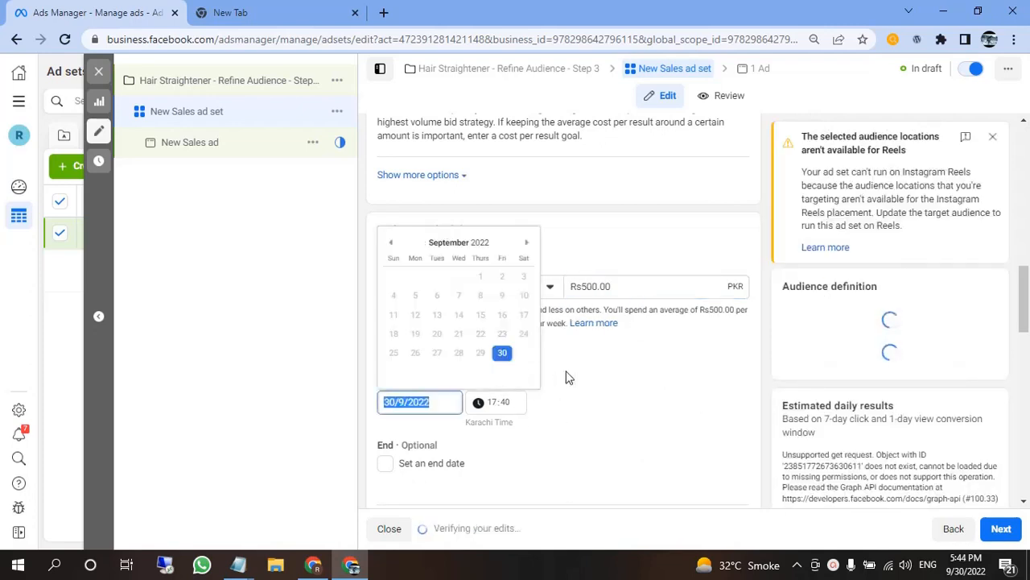
left_click(528, 242)
left_click(524, 276)
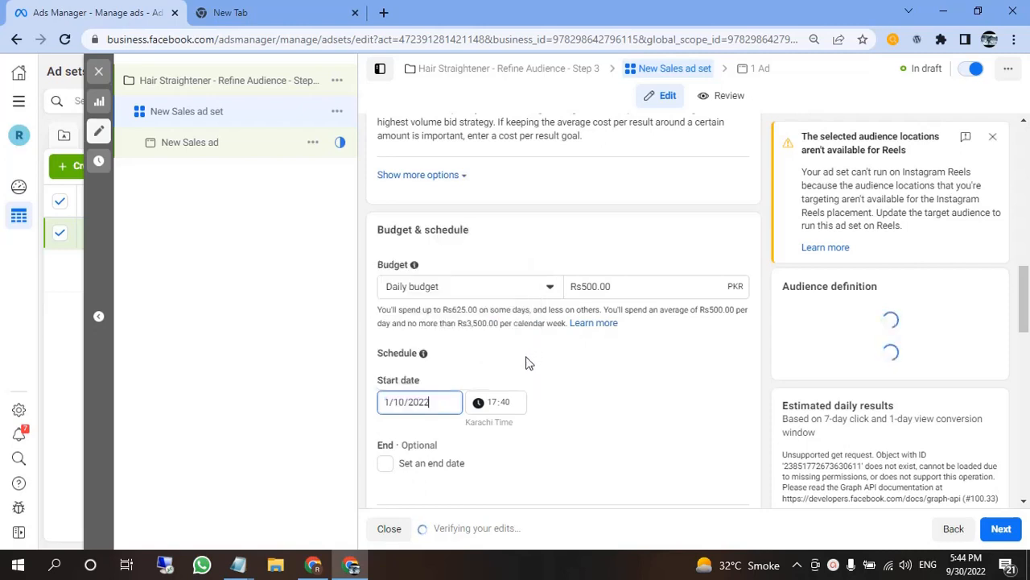
left_click(491, 402)
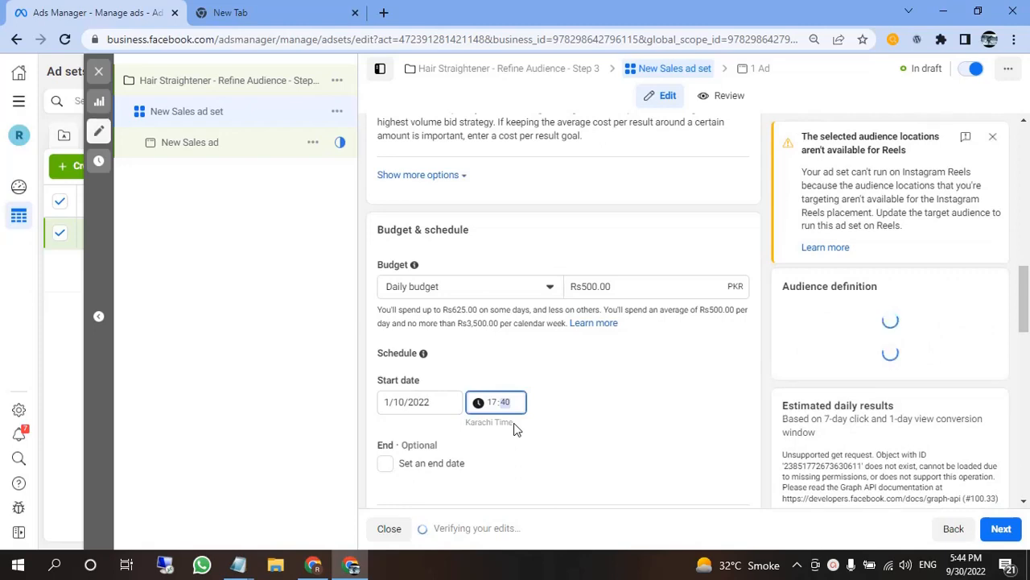
key("Left")
type("0")
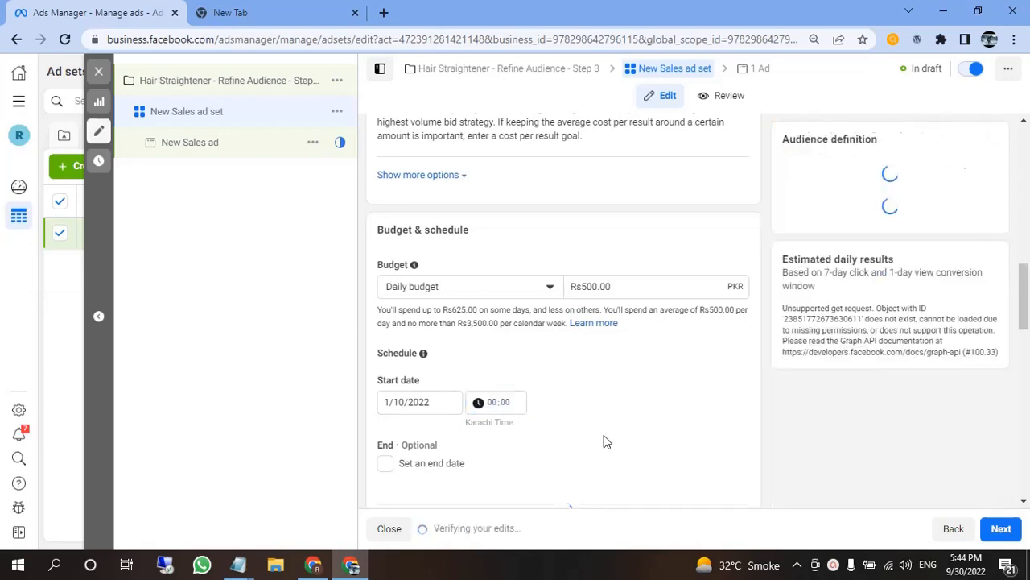
- Change the audience's location targeting to "People living in this location"
scroll(604, 437, "down", 5)
scroll(596, 384, "down", 1)
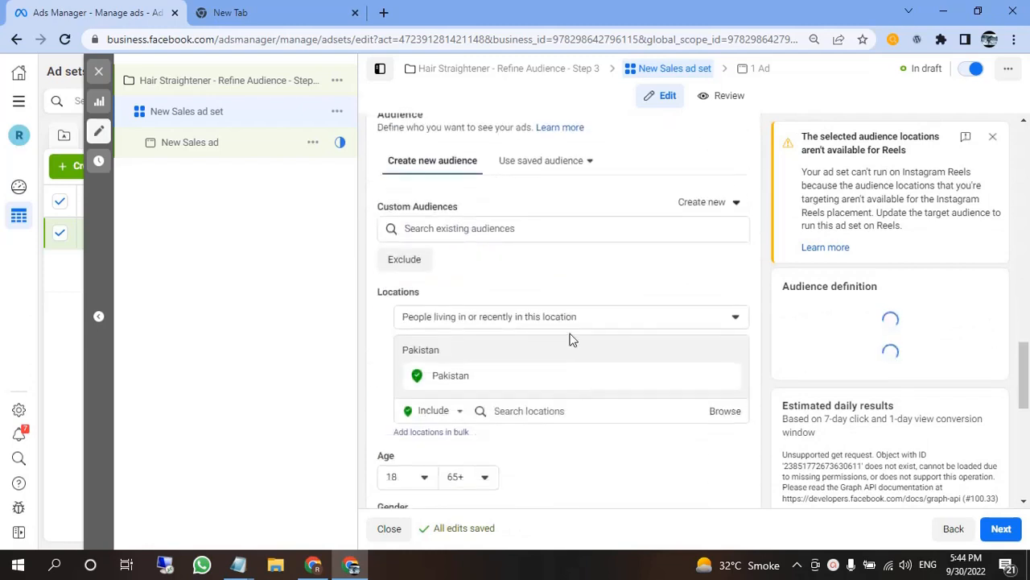
scroll(530, 376, "down", 2)
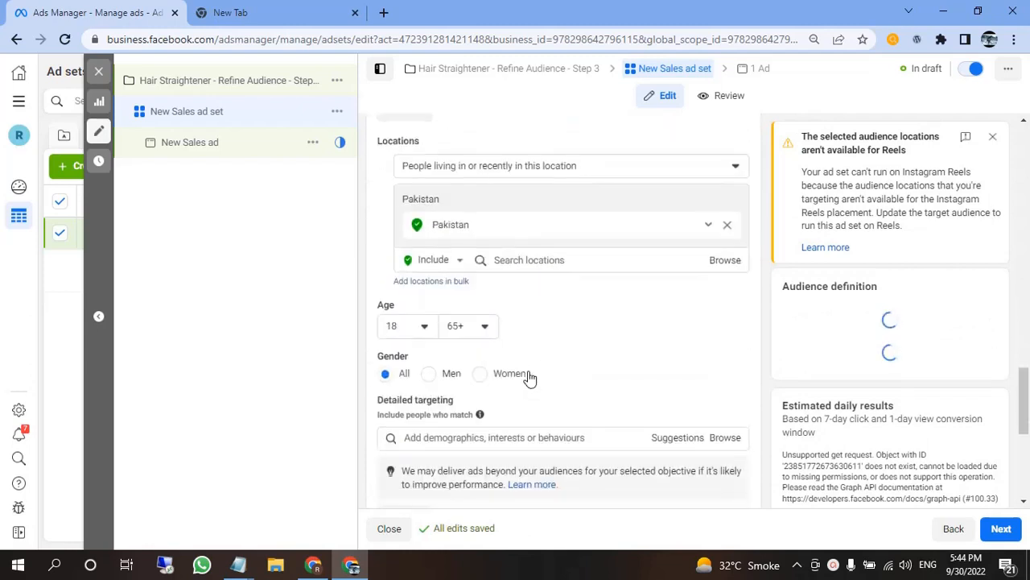
scroll(529, 362, "up", 1)
left_click(515, 251)
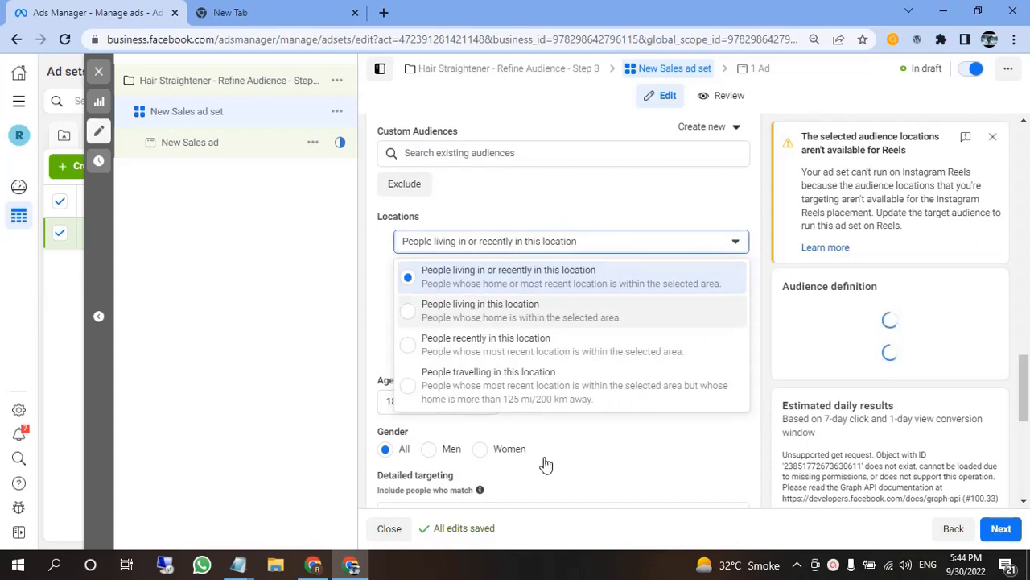
left_click(481, 310)
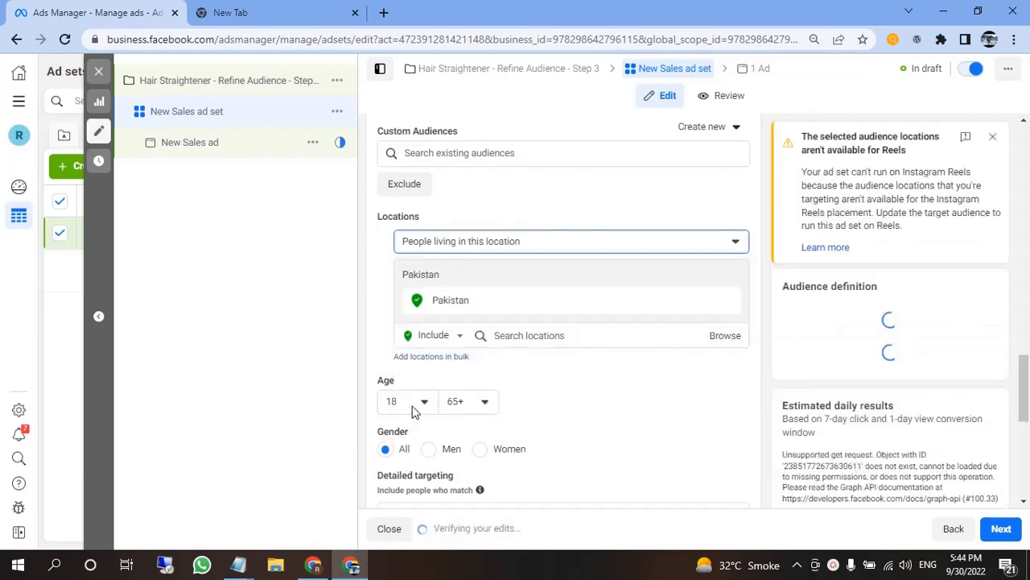
- Check the target age range in the Notepad audience note and return to Ads Manager
scroll(467, 423, "down", 1)
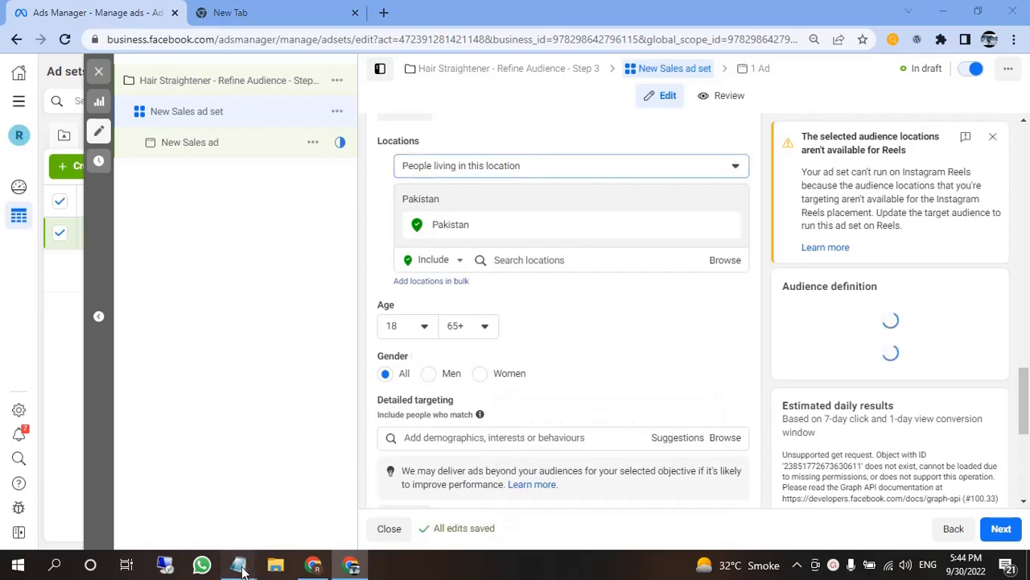
mouse_move(242, 570)
left_click(265, 493)
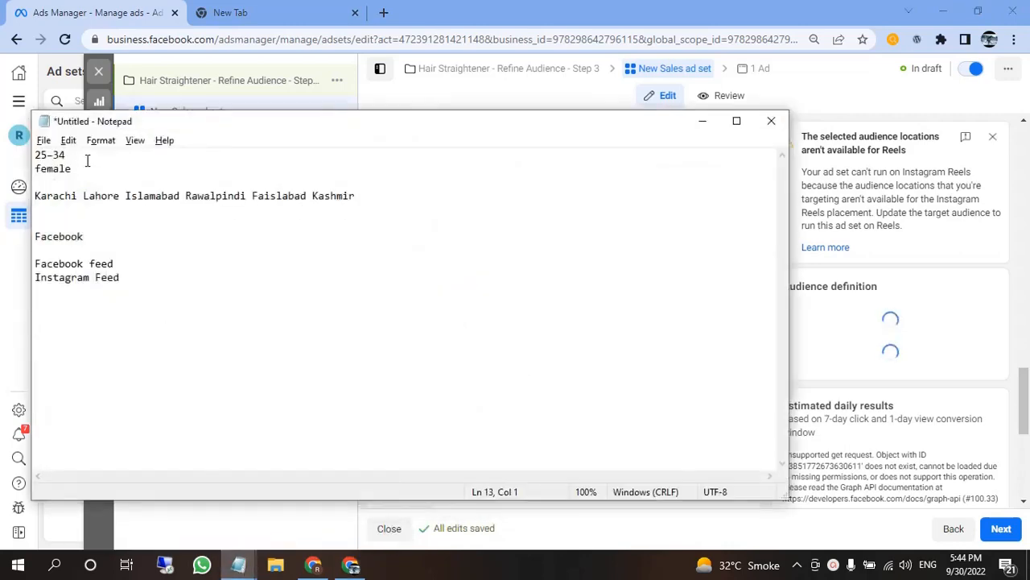
left_click_drag(87, 160, 13, 155)
left_click(700, 120)
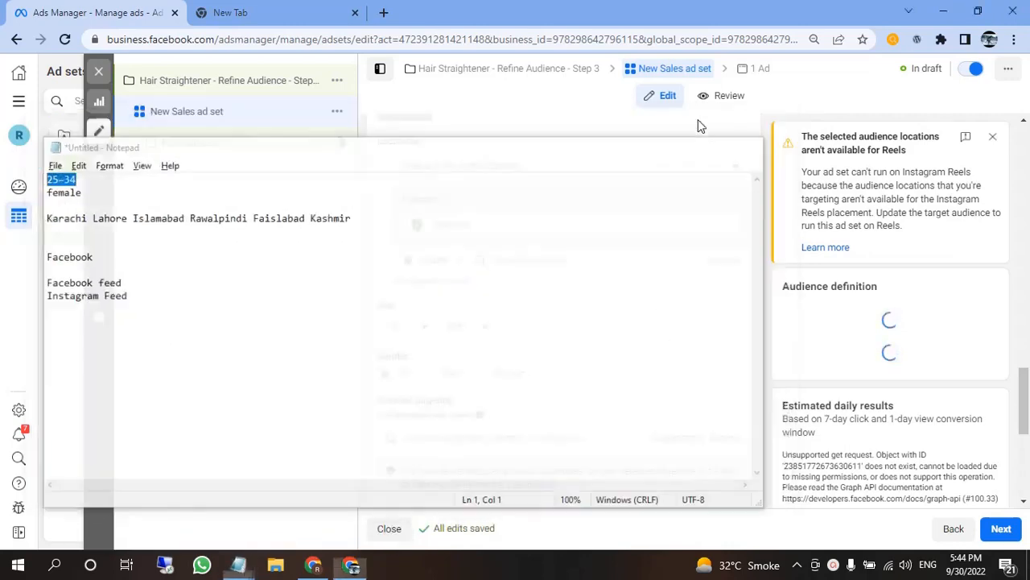
- Check the target gender in the Notepad audience note and return to the ad set's gender settings
scroll(451, 367, "down", 1)
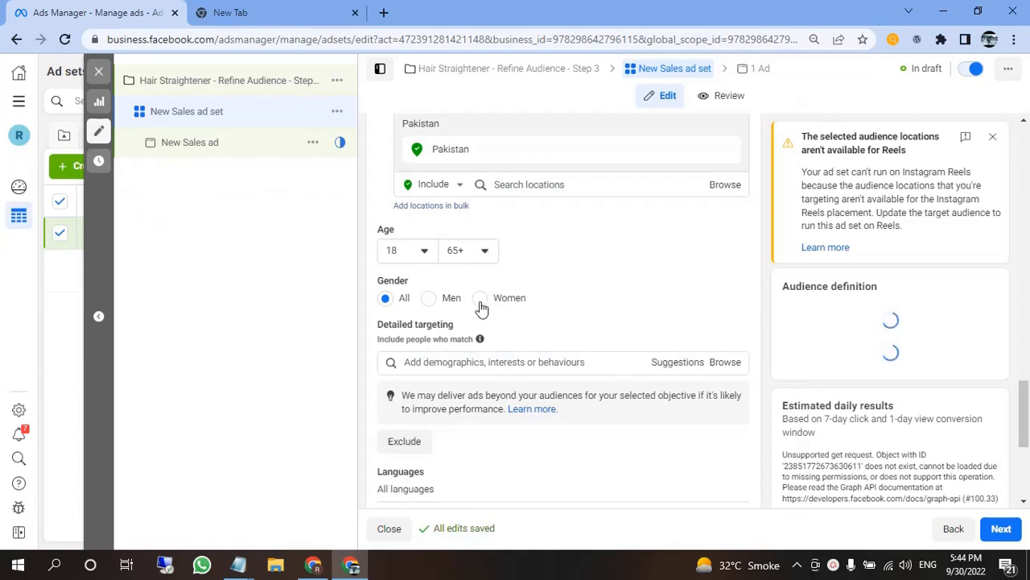
mouse_move(239, 564)
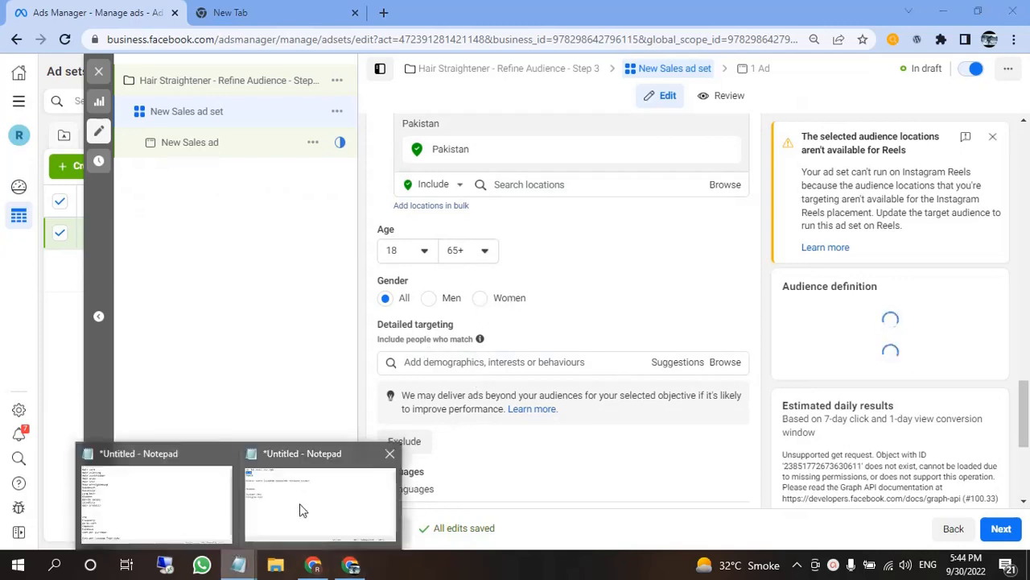
left_click(299, 507)
left_click_drag(87, 168, 4, 171)
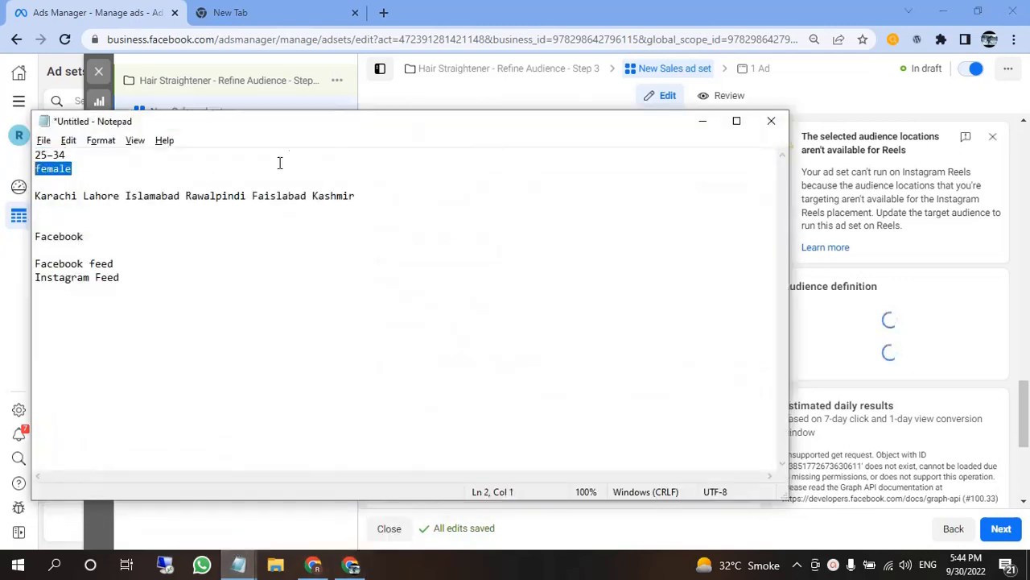
left_click(451, 103)
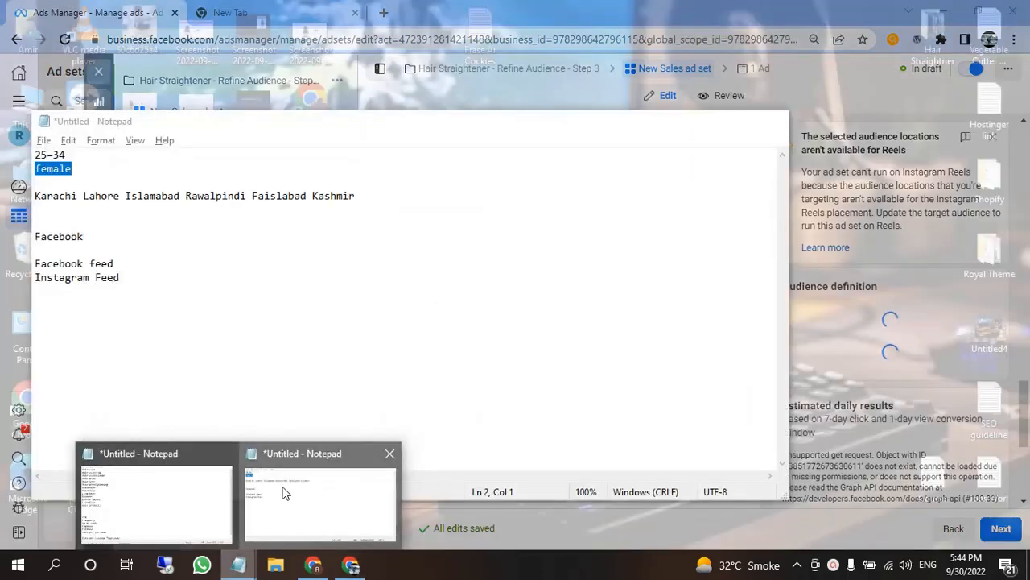
left_click(280, 495)
left_click(98, 178)
key("shift+Home")
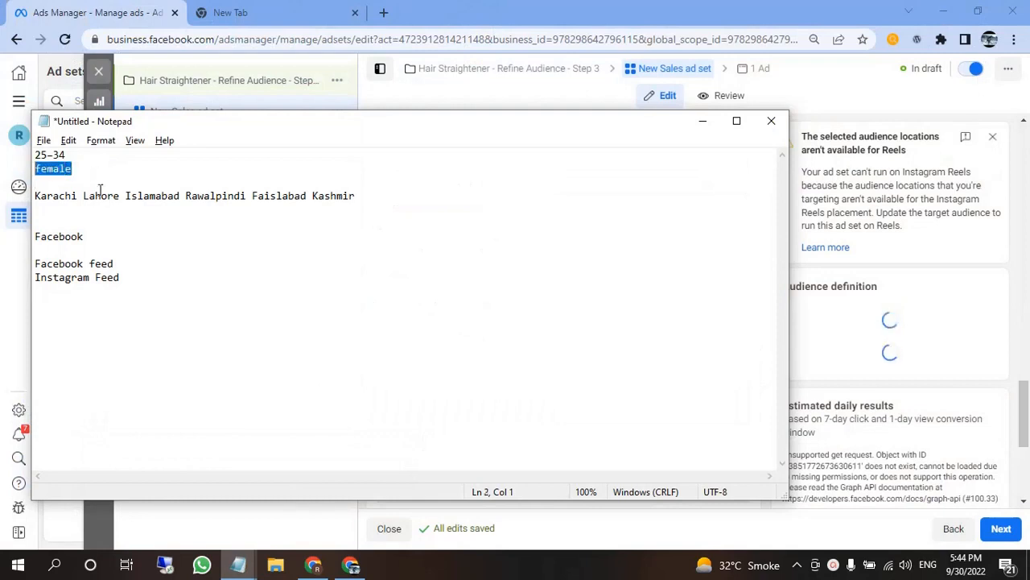
left_click(702, 124)
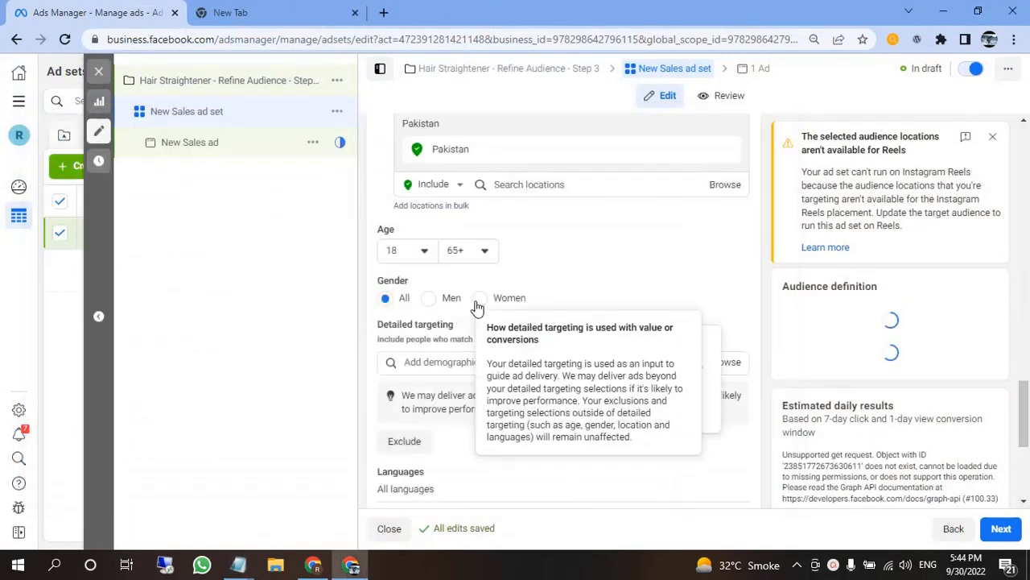
- Switch the ad set to manual placements and compare the placement options with the feeds listed in the Notepad note
scroll(467, 330, "down", 1)
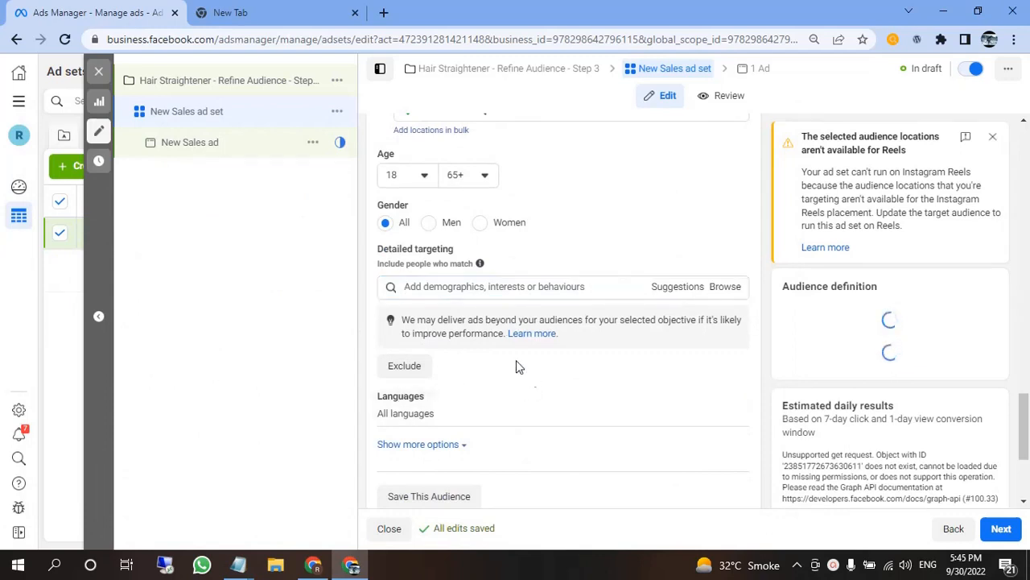
scroll(497, 375, "down", 3)
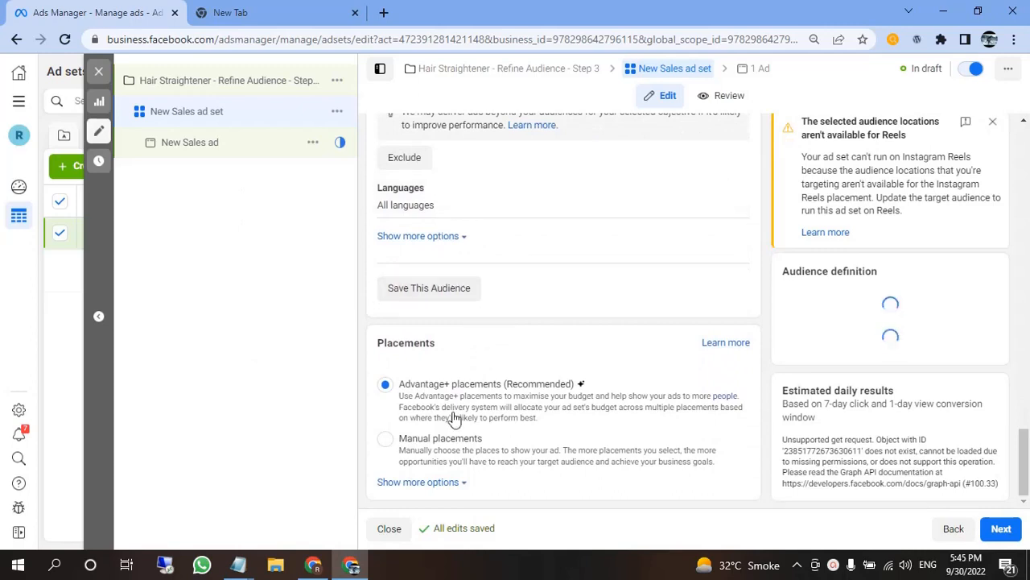
scroll(467, 217, "up", 2)
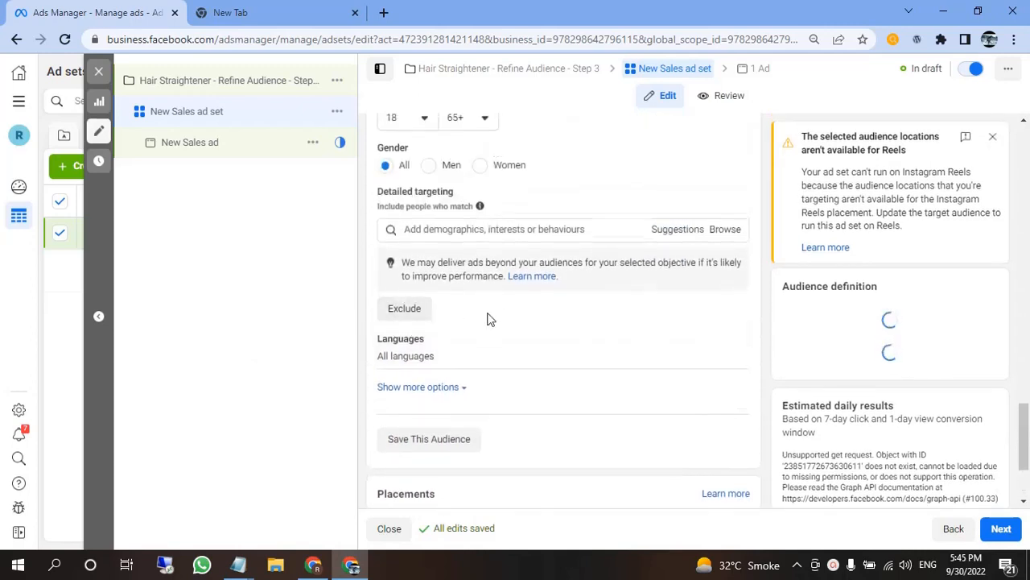
scroll(488, 318, "down", 2)
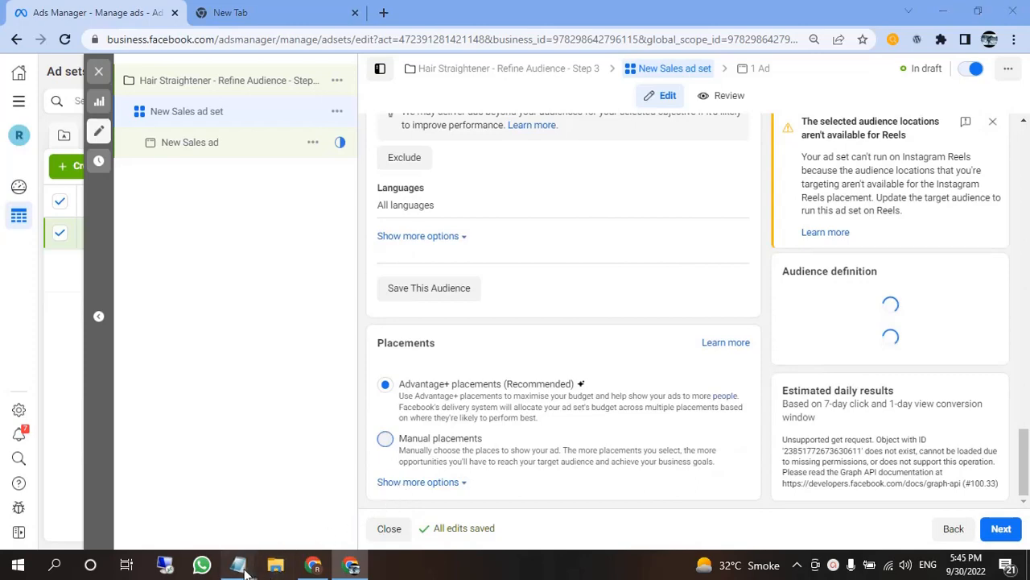
mouse_move(239, 564)
left_click(172, 524)
left_click_drag(136, 285, 46, 264)
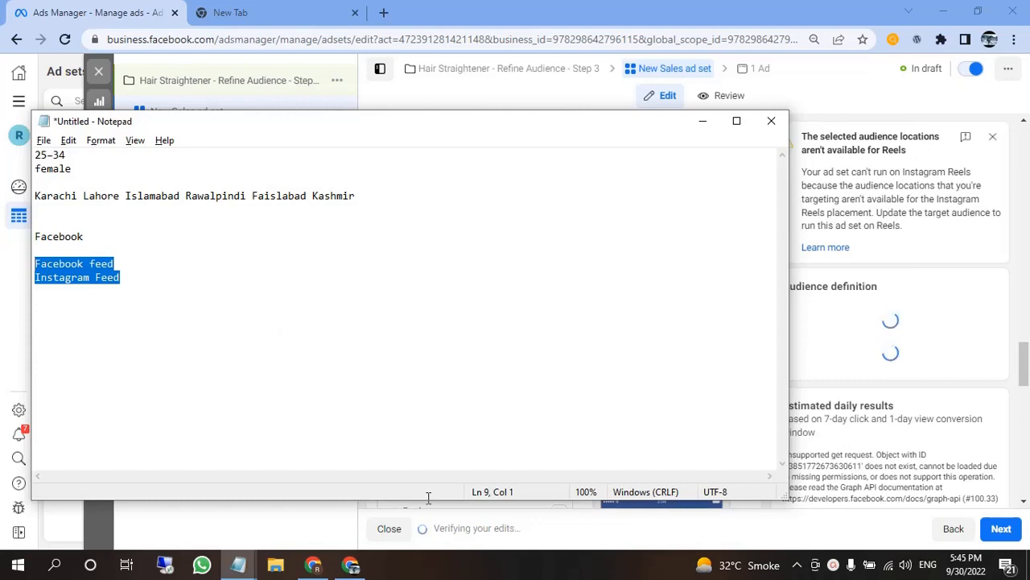
left_click(350, 564)
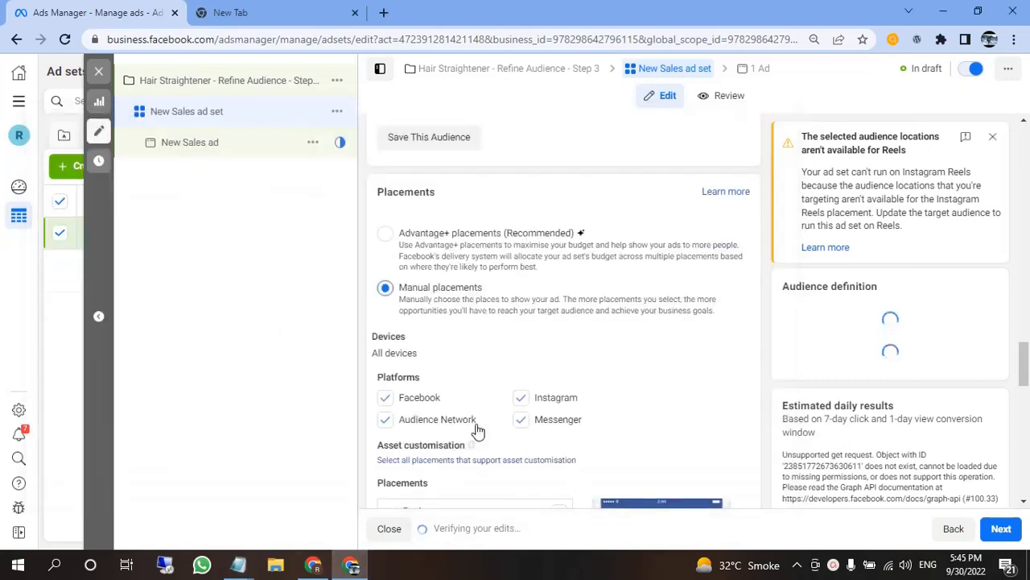
scroll(522, 429, "down", 1)
scroll(550, 387, "down", 1)
scroll(544, 387, "up", 1)
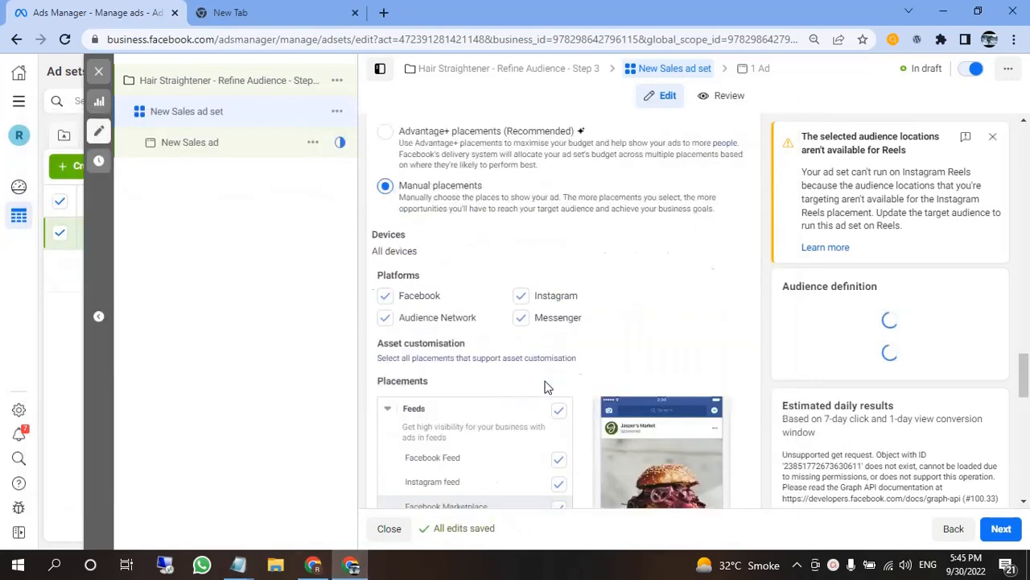
- Remove Pakistan from the audience's included locations
scroll(546, 386, "up", 7)
left_click(495, 383)
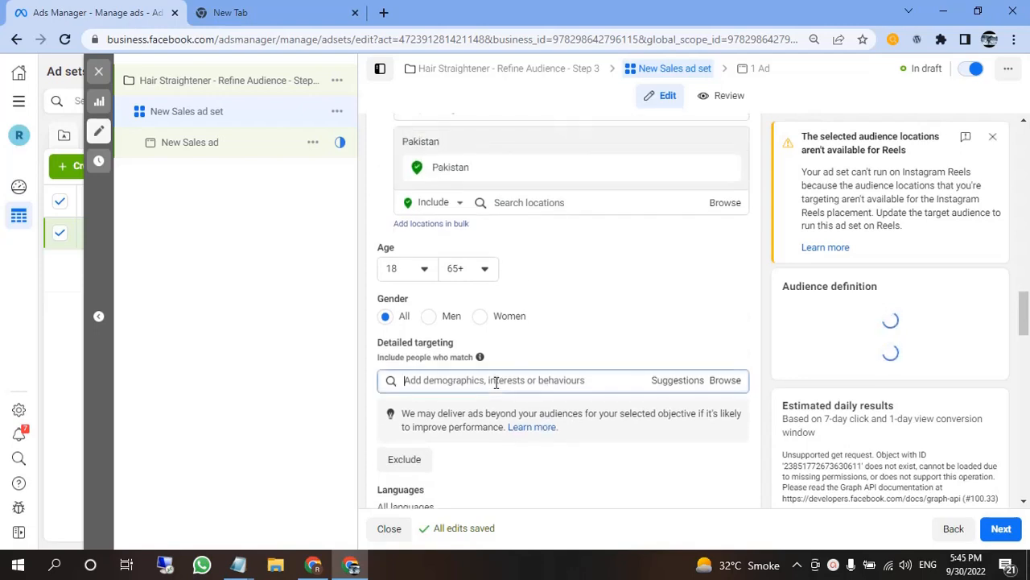
scroll(531, 400, "up", 1)
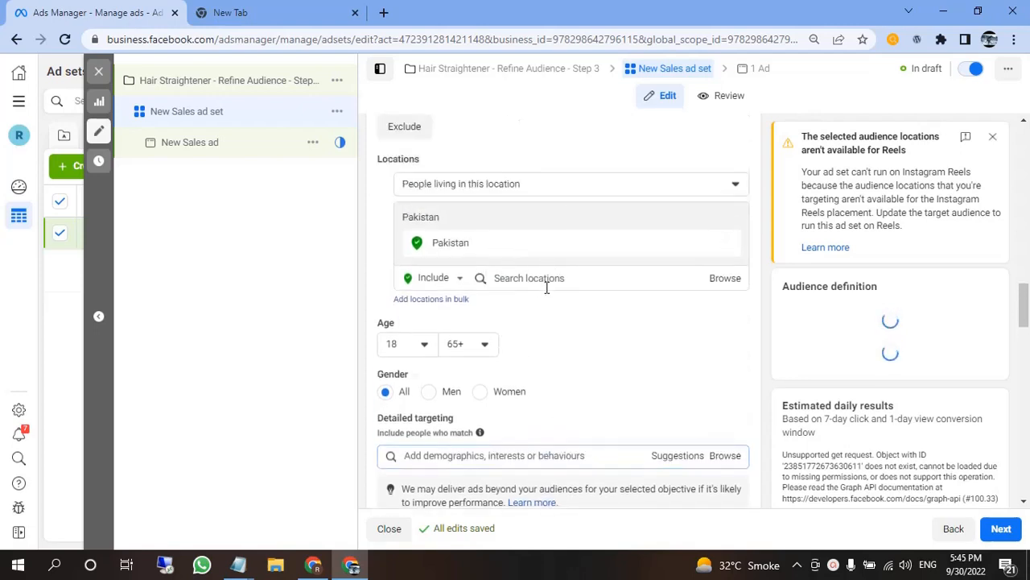
left_click(539, 281)
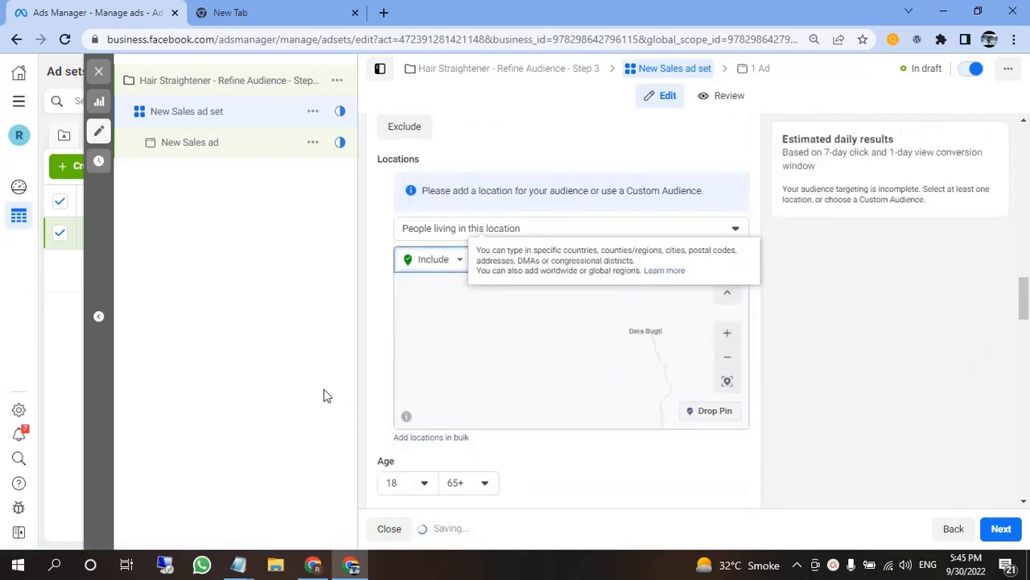
- Check the list of target cities in the Notepad audience note and return to the ad set's locations
mouse_move(238, 564)
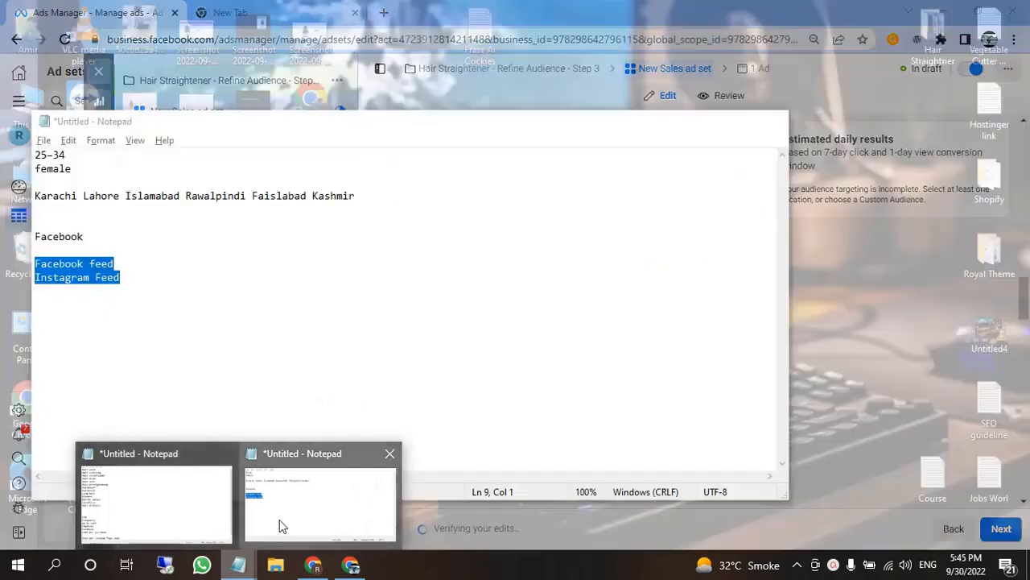
left_click(278, 523)
left_click_drag(397, 193, 60, 206)
left_click(700, 127)
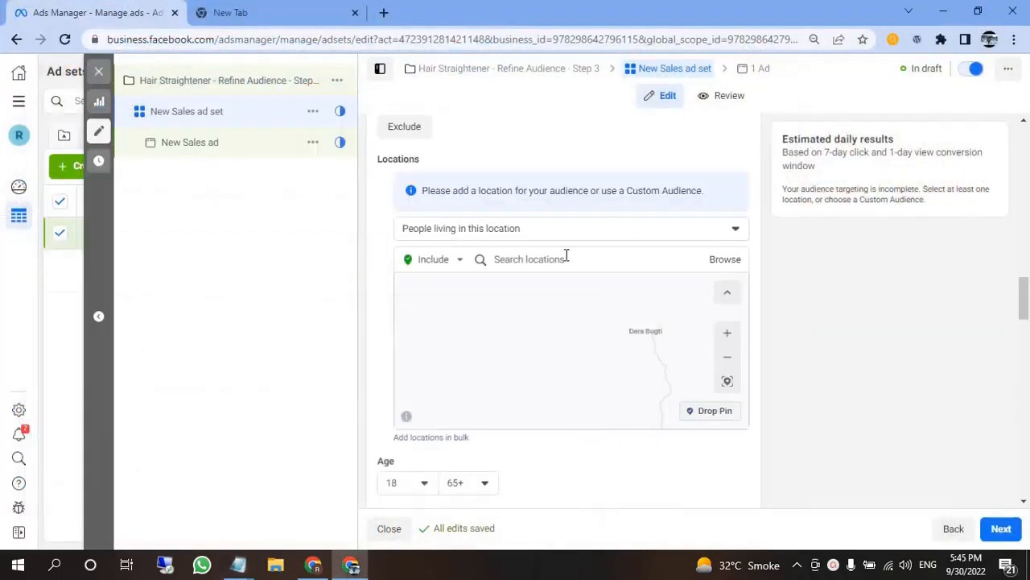
- Add the cities of Lahore, Punjab and Karachi, Sindh to the audience's included locations
left_click(552, 233)
left_click(377, 355)
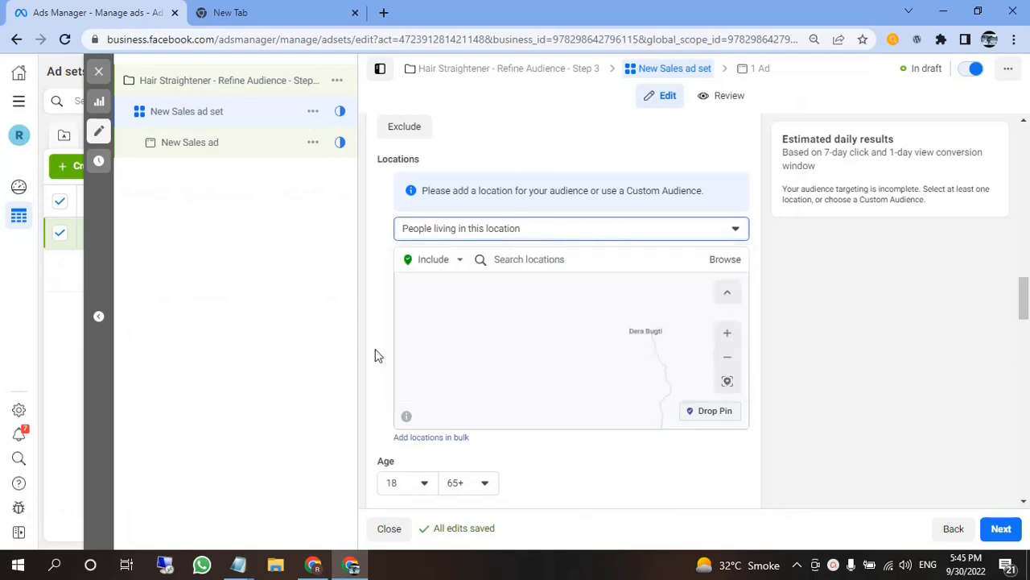
left_click(535, 269)
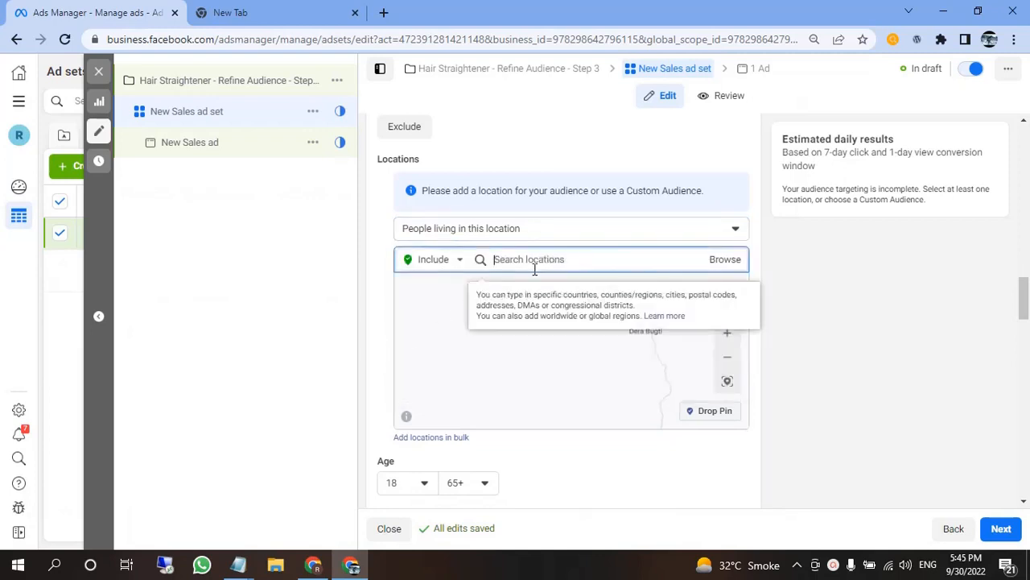
type("lahore")
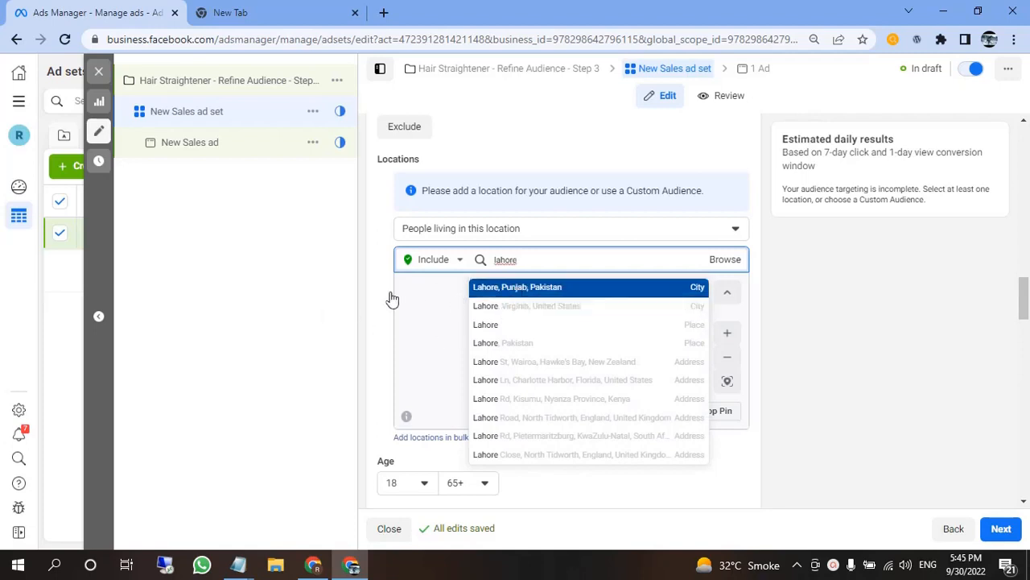
key("Return")
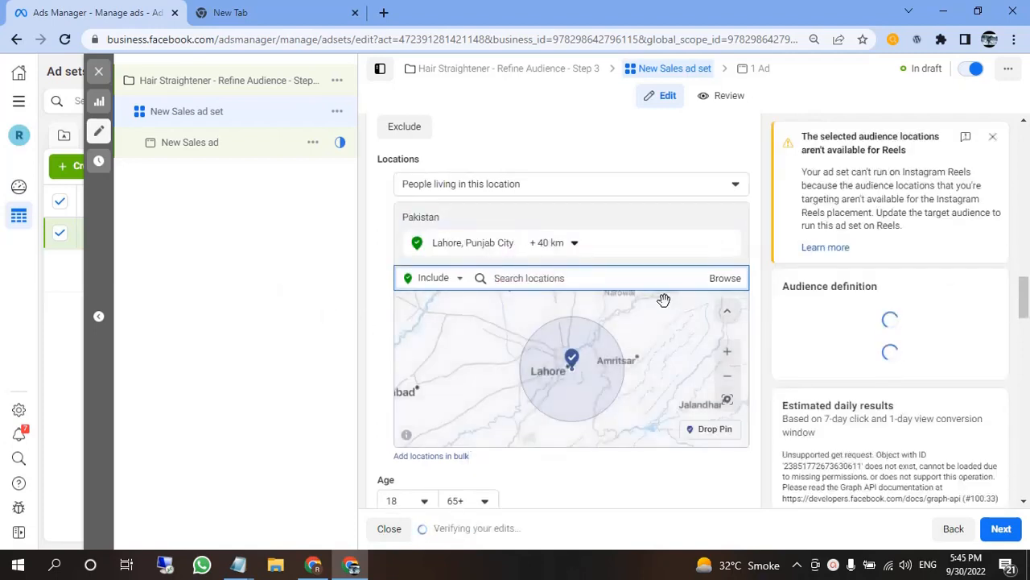
type("Karachi")
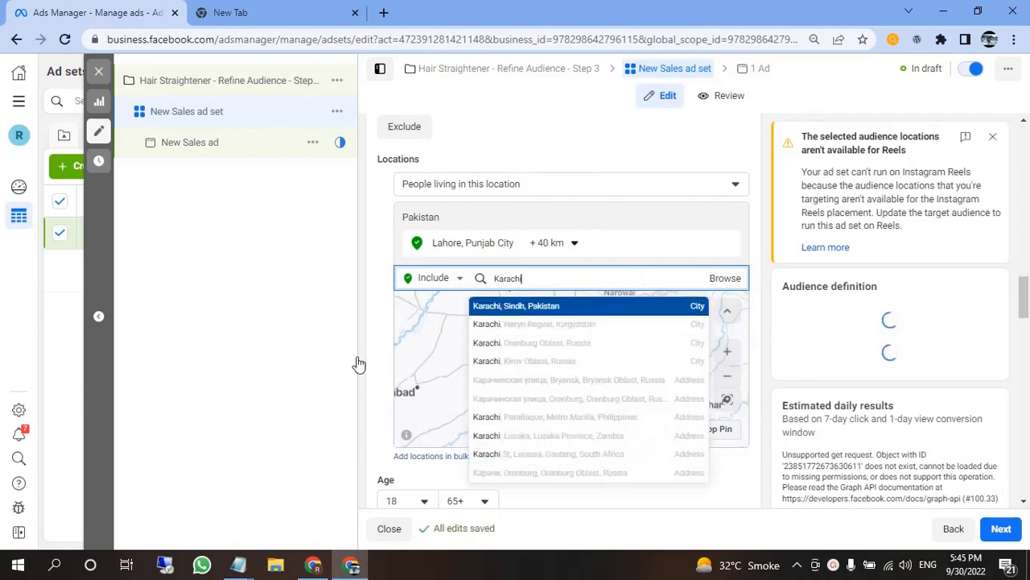
key("Return")
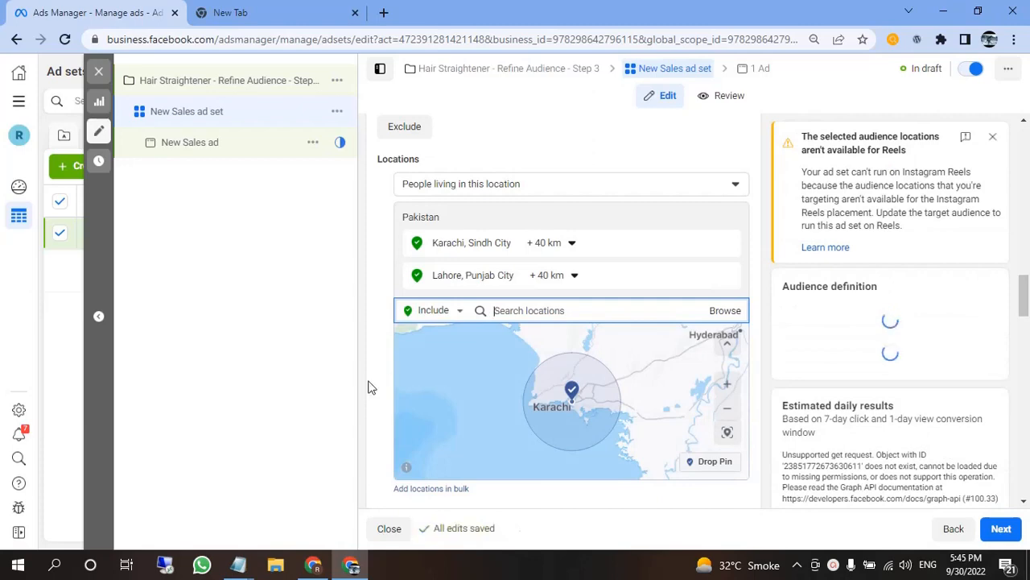
- Review the ad set from its name and conversion settings through budget and schedule to the included locations
scroll(487, 312, "up", 10)
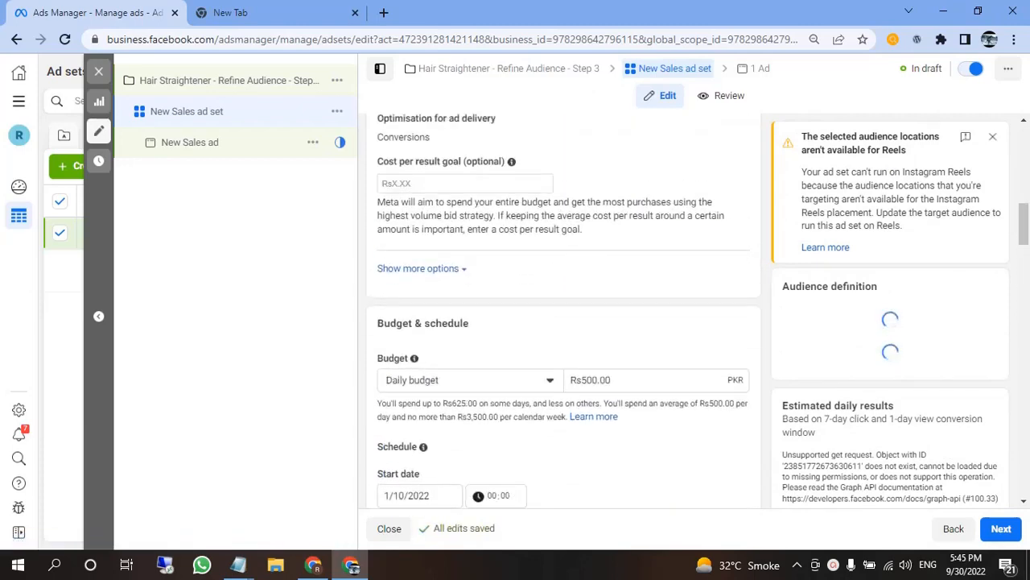
scroll(532, 427, "up", 10)
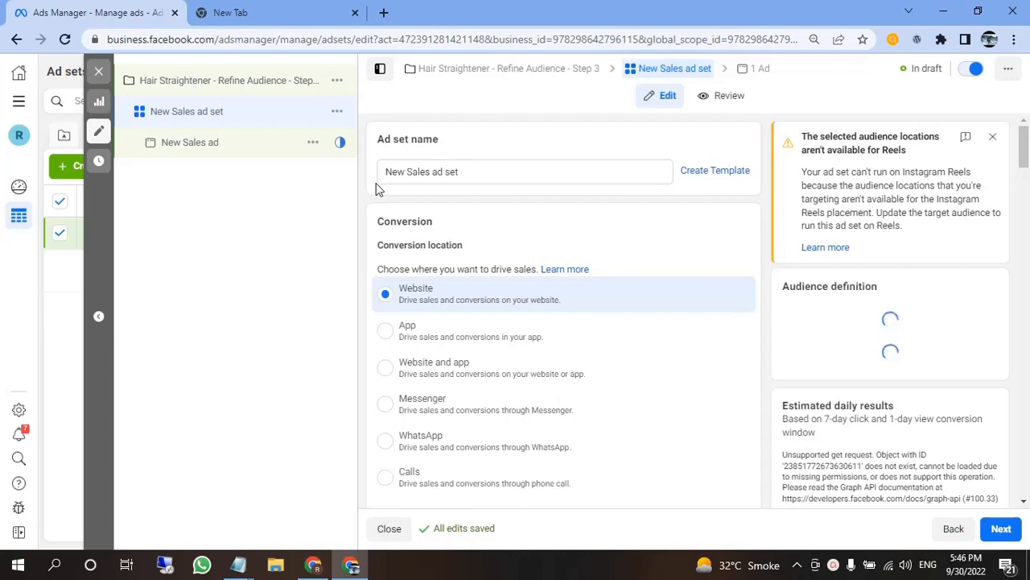
scroll(453, 315, "down", 3)
scroll(458, 363, "down", 1)
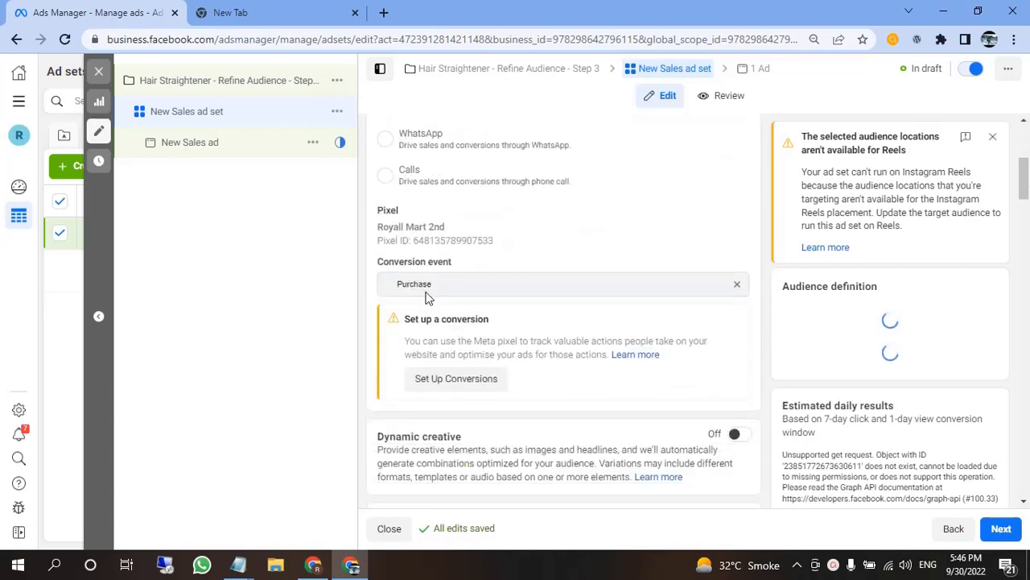
scroll(441, 290, "down", 6)
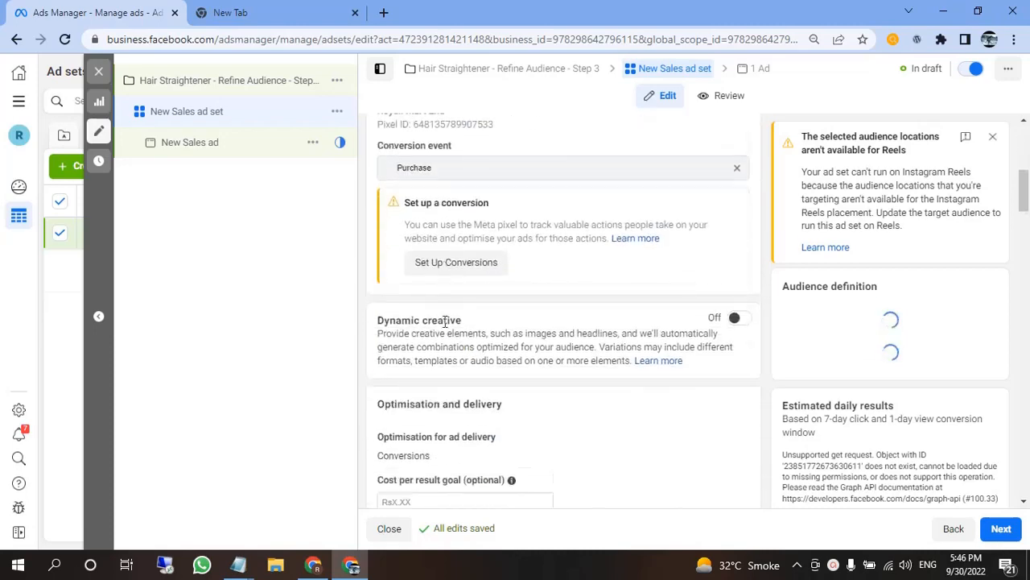
scroll(535, 380, "down", 2)
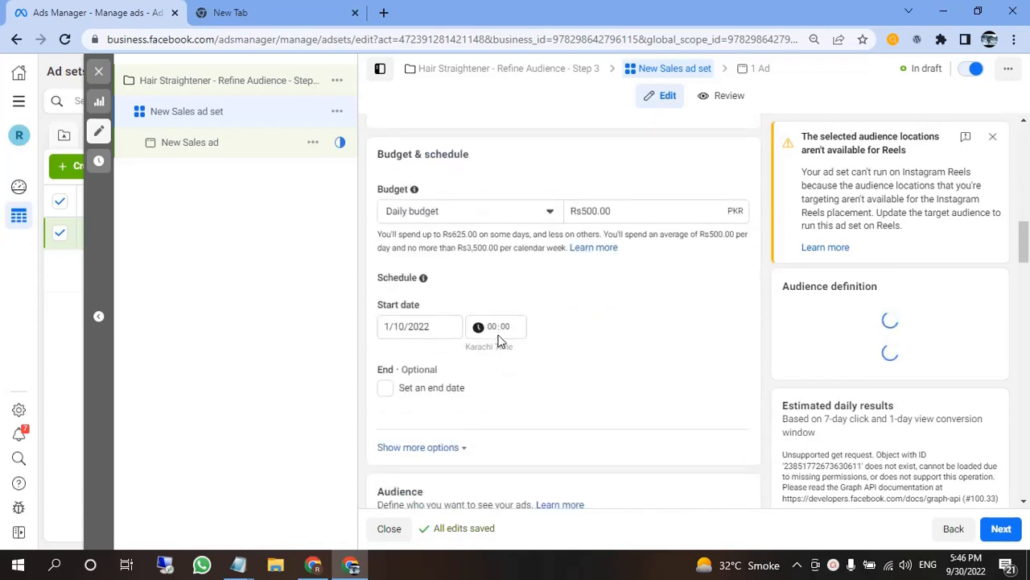
scroll(553, 360, "down", 5)
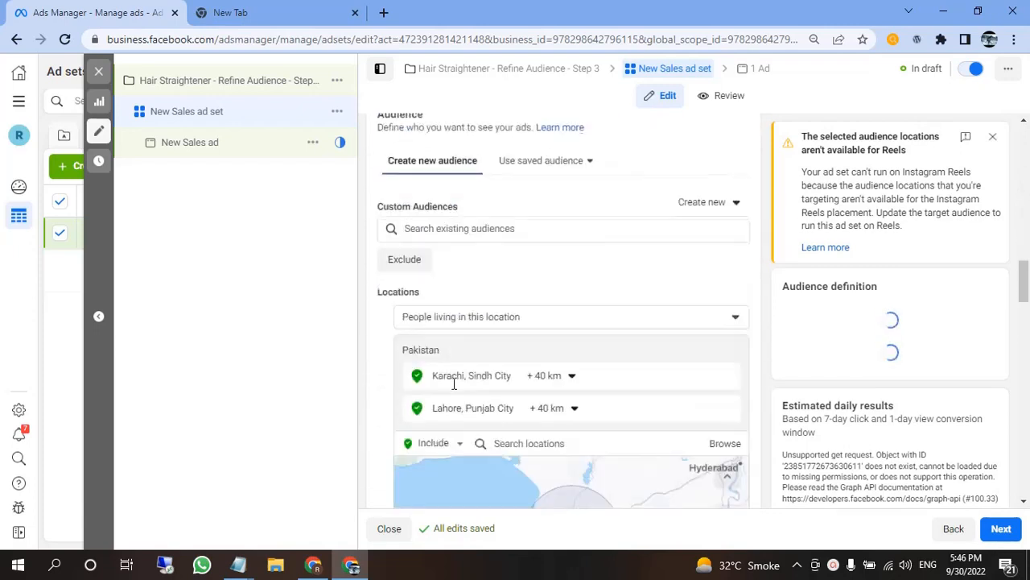
scroll(430, 233, "down", 1)
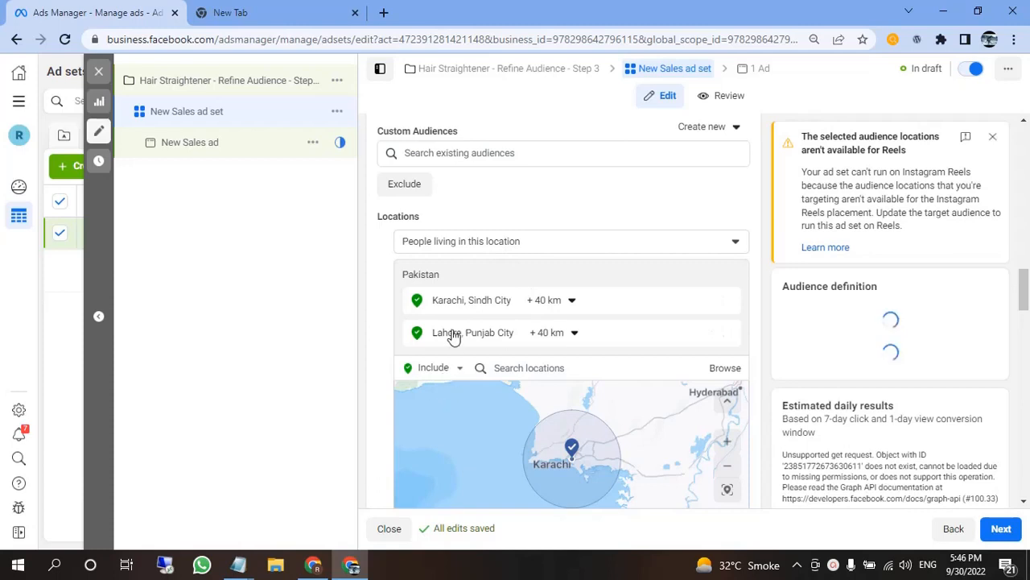
- Compare the included locations with the cities listed in the Notepad audience note
mouse_move(238, 564)
left_click(217, 505)
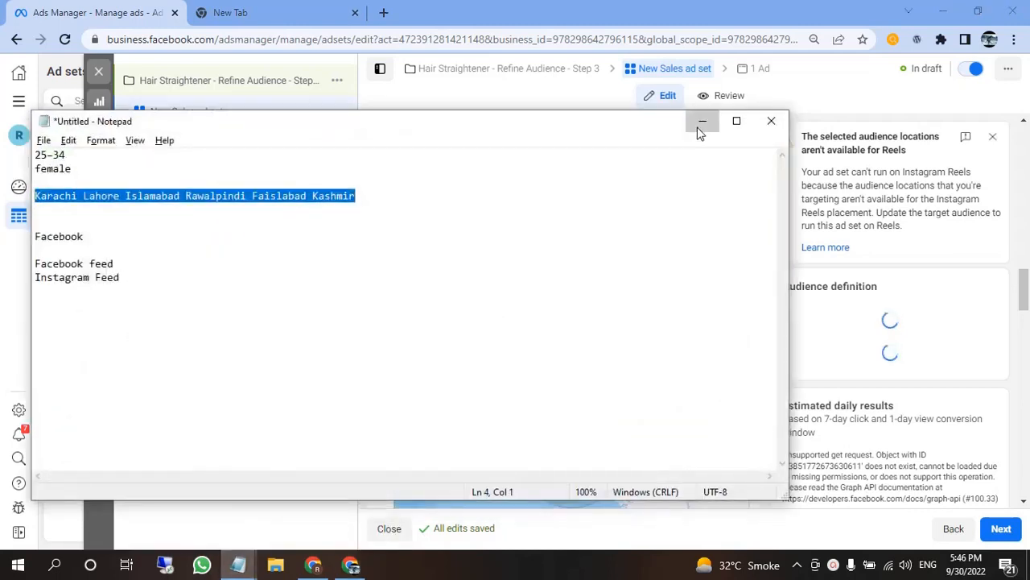
left_click(701, 122)
- Compare the ad set's age setting with the age range in the Notepad audience note
scroll(563, 358, "down", 4)
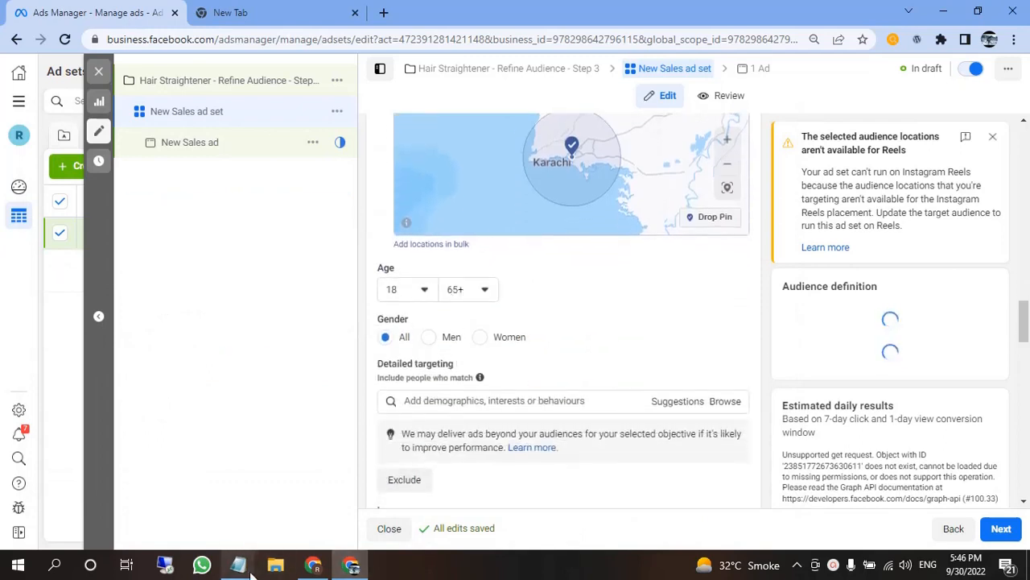
mouse_move(238, 564)
left_click(320, 520)
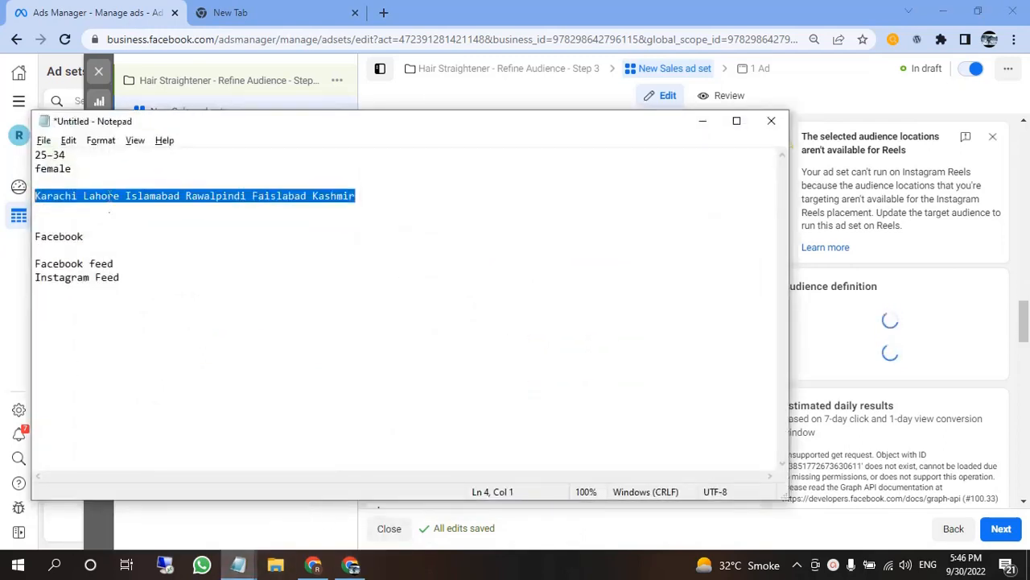
left_click_drag(86, 152, 40, 154)
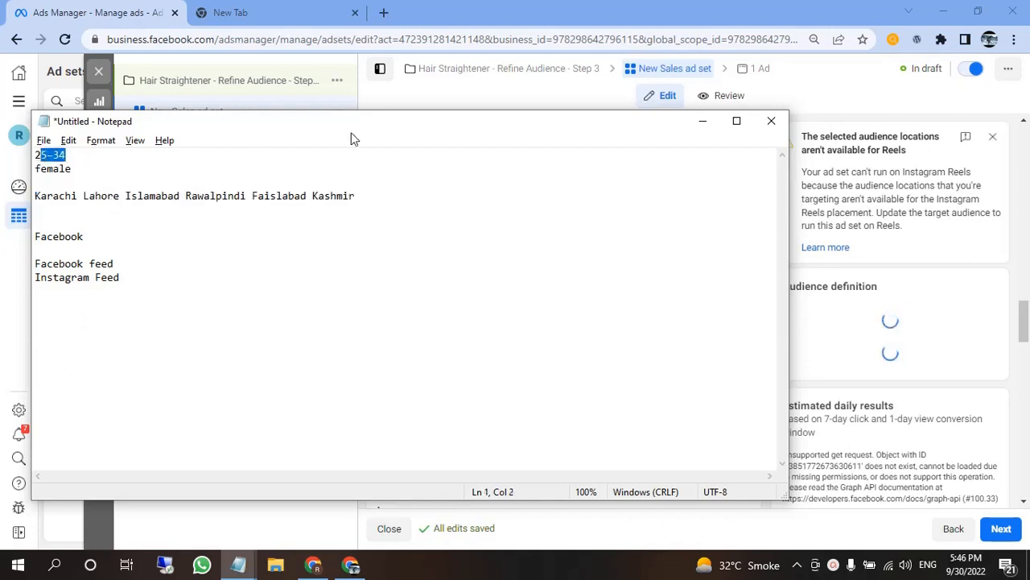
left_click(702, 121)
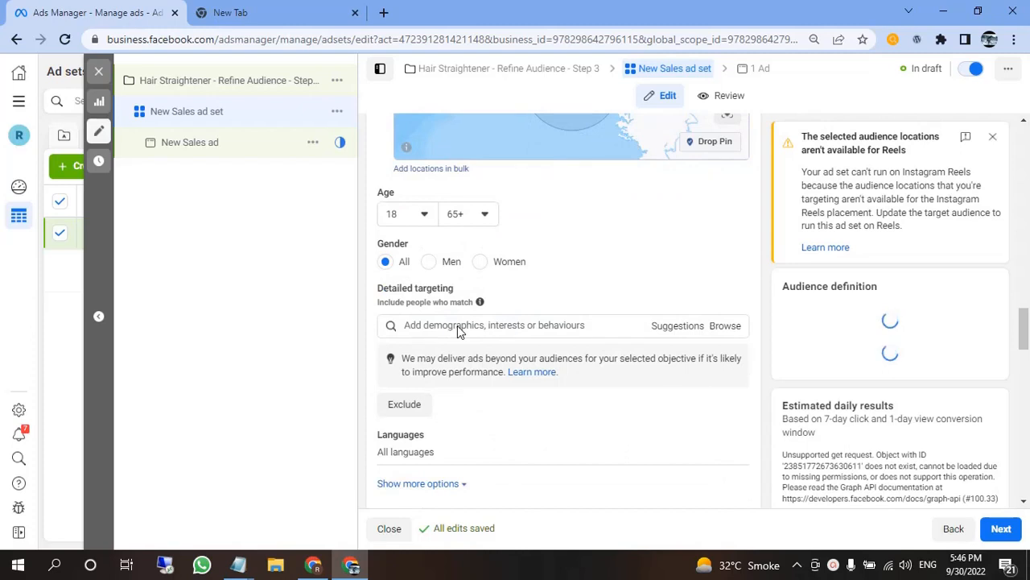
- Check the hair-related interests listed in the other Notepad note and return to the ad set's detailed targeting
mouse_move(239, 564)
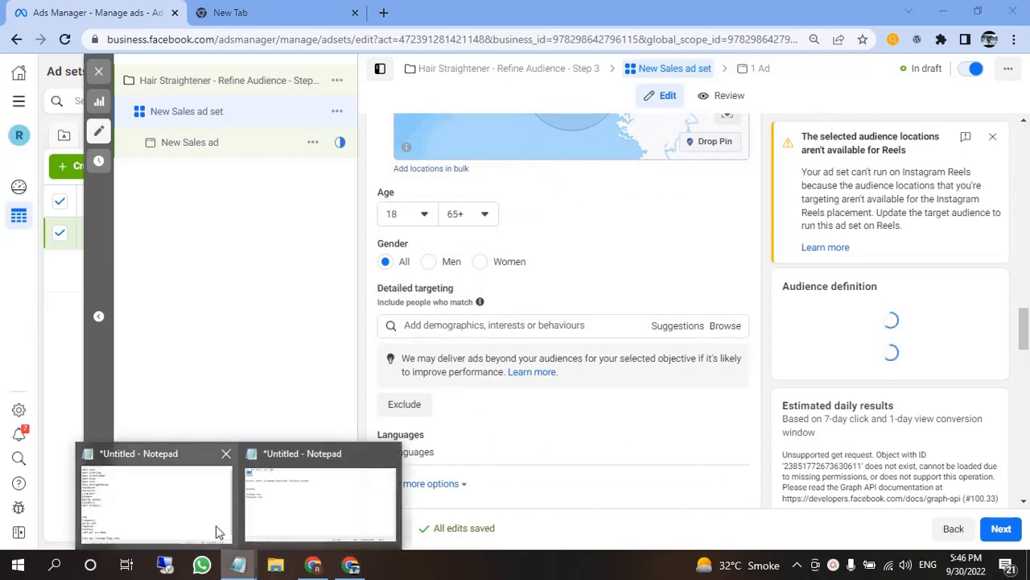
left_click(219, 531)
left_click_drag(145, 81, 25, 43)
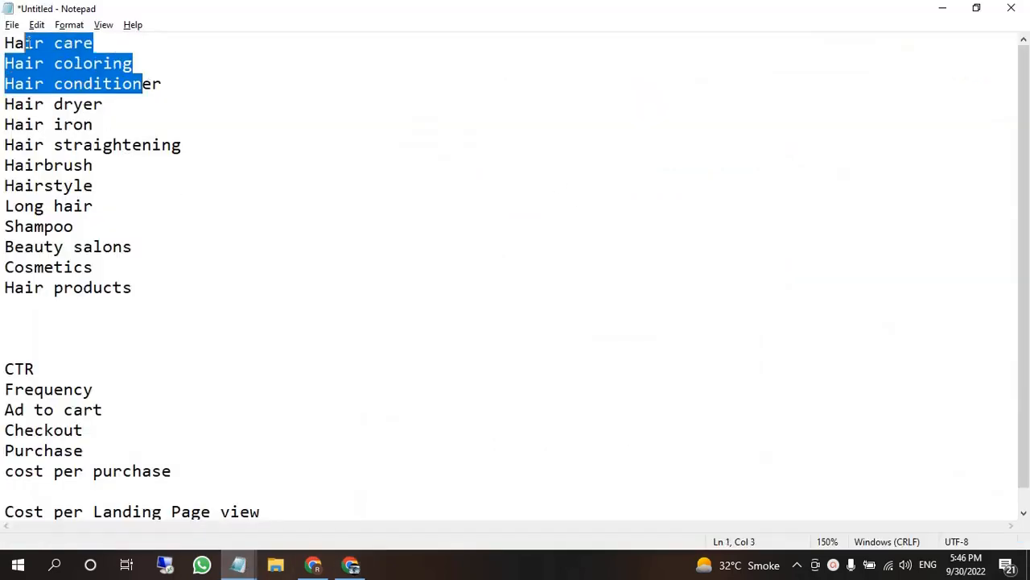
left_click(171, 124)
left_click(350, 564)
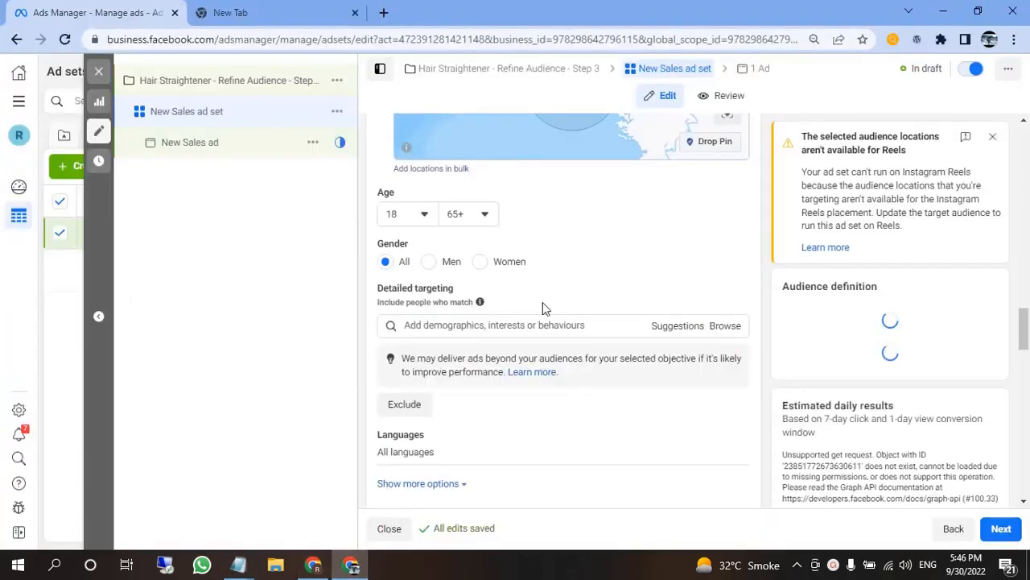
- Compare the ad set's manual placements with the platform and feeds listed in the Notepad audience note
scroll(543, 308, "down", 2)
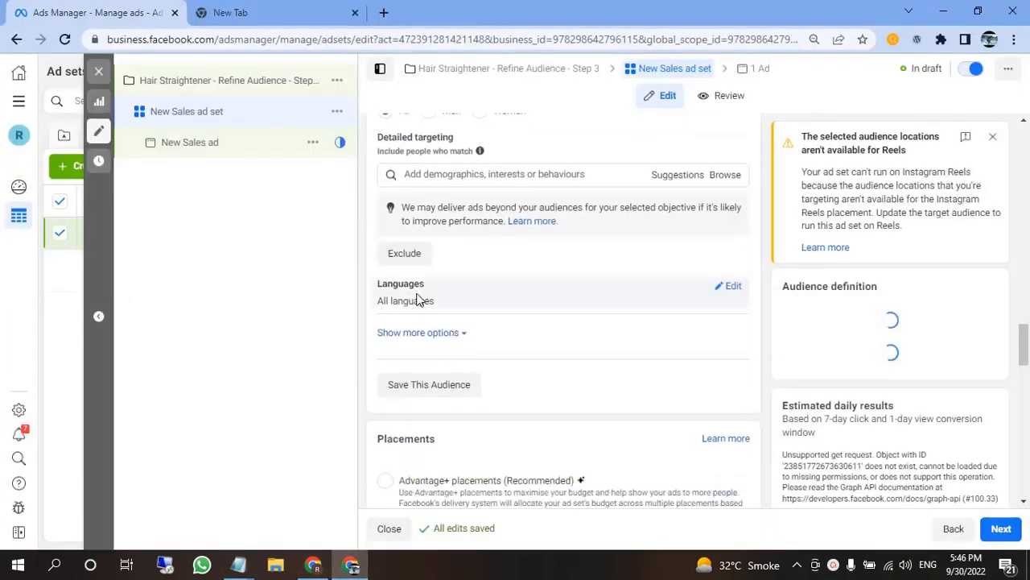
scroll(427, 285, "down", 1)
scroll(375, 414, "down", 1)
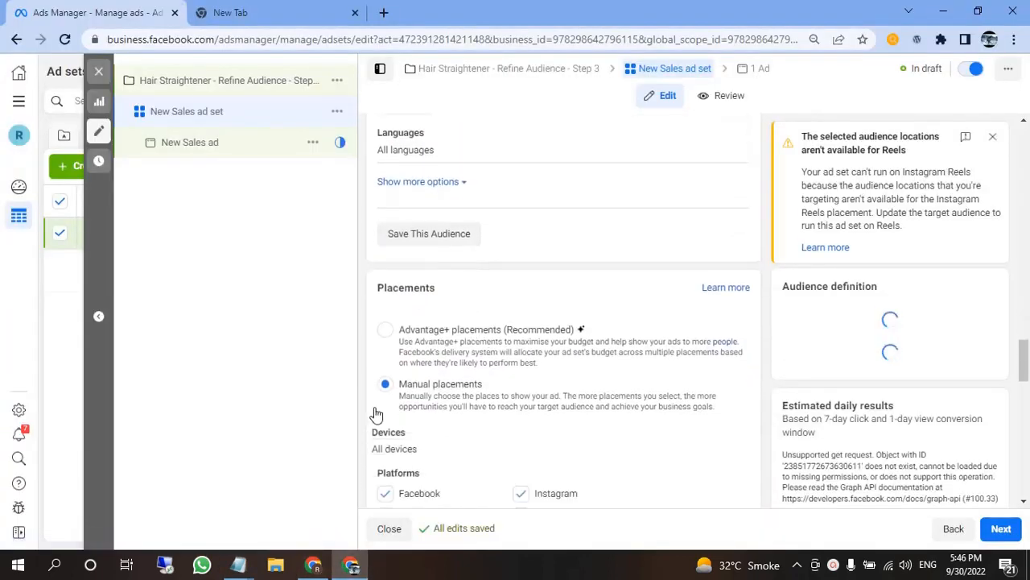
scroll(376, 414, "down", 3)
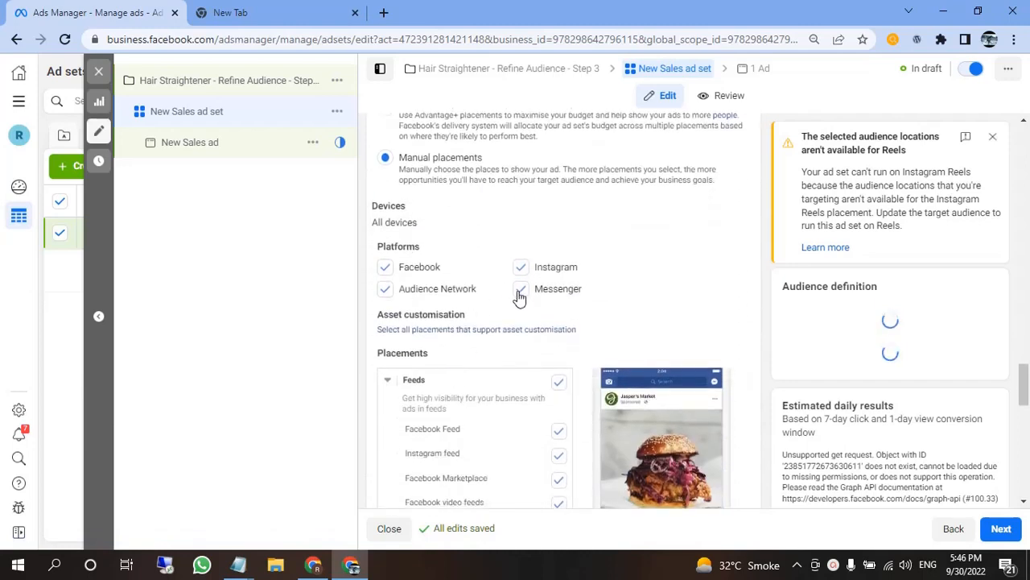
mouse_move(238, 563)
left_click(311, 500)
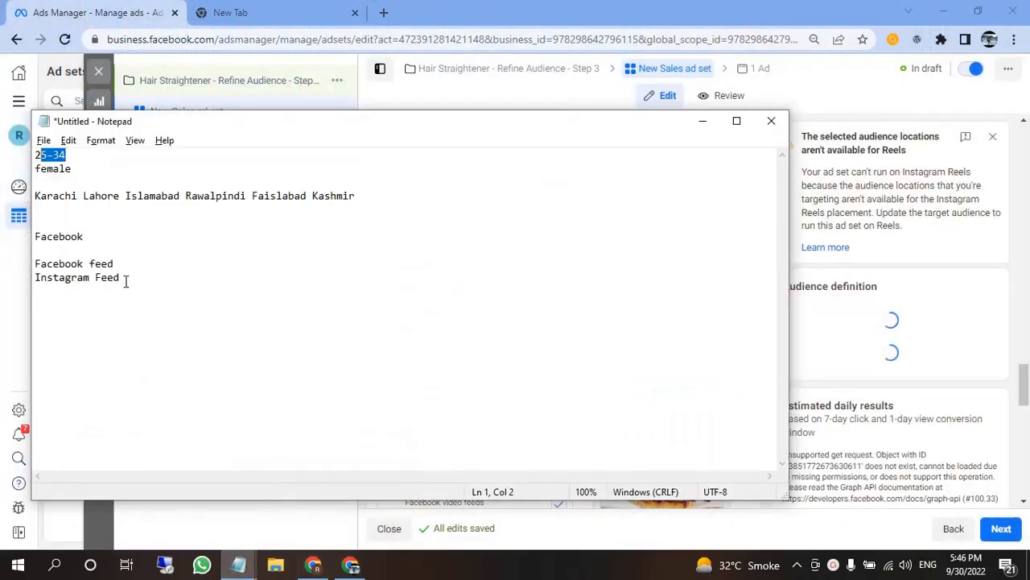
left_click_drag(121, 278, 26, 255)
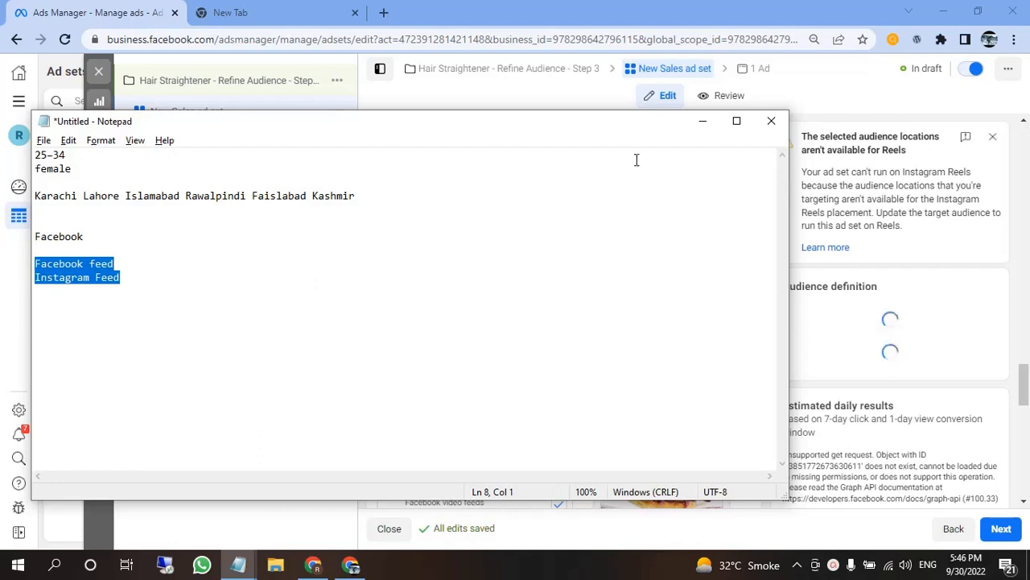
left_click(95, 287)
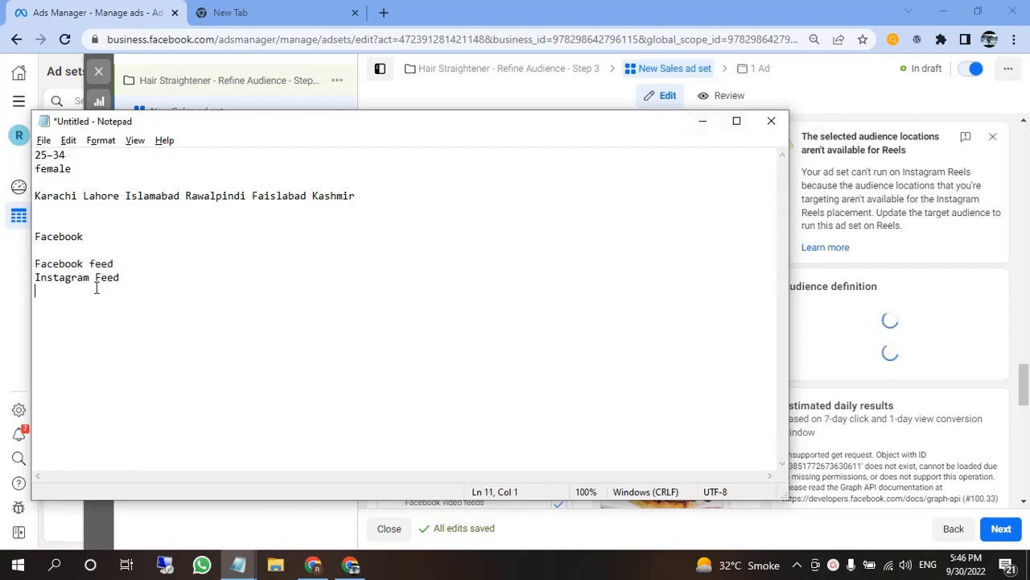
mouse_move(53, 239)
left_mouse_down()
mouse_move(85, 238)
mouse_move(34, 240)
left_mouse_up()
left_click(84, 251)
left_click(702, 122)
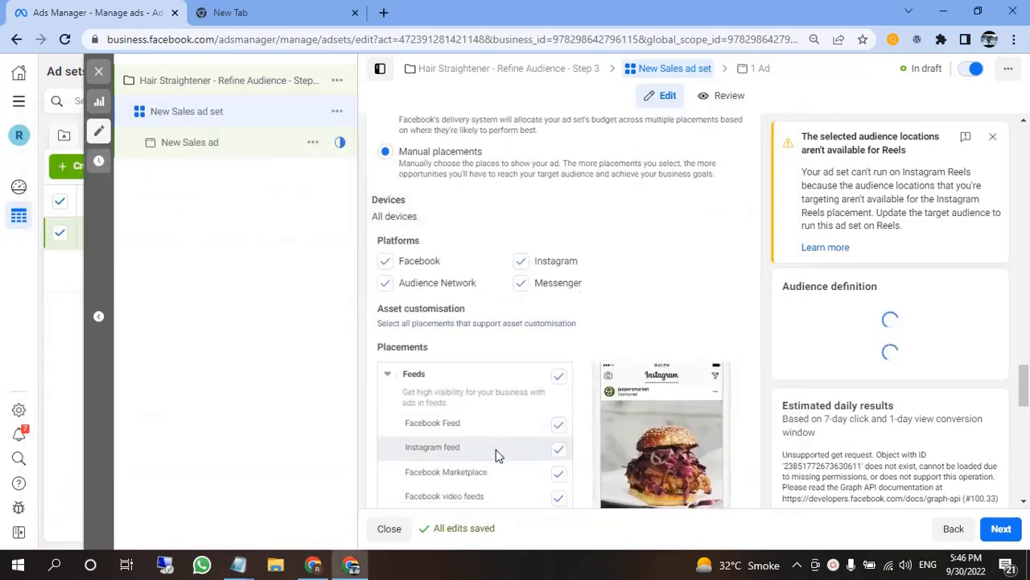
- Exclude the Audience Network and Messenger platforms from the ad set's manual placements, keeping Facebook and Instagram
scroll(495, 450, "down", 1)
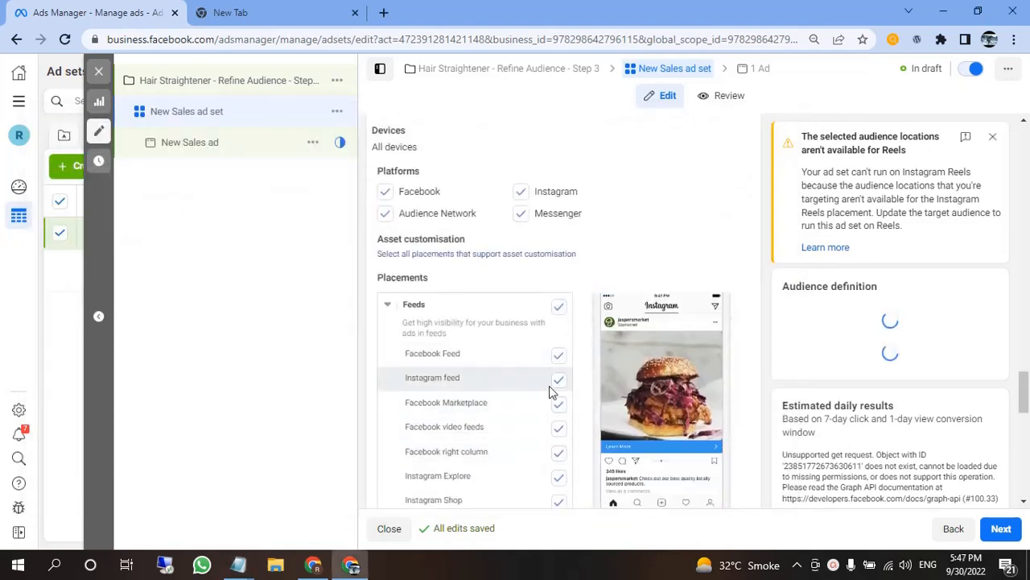
left_click(519, 215)
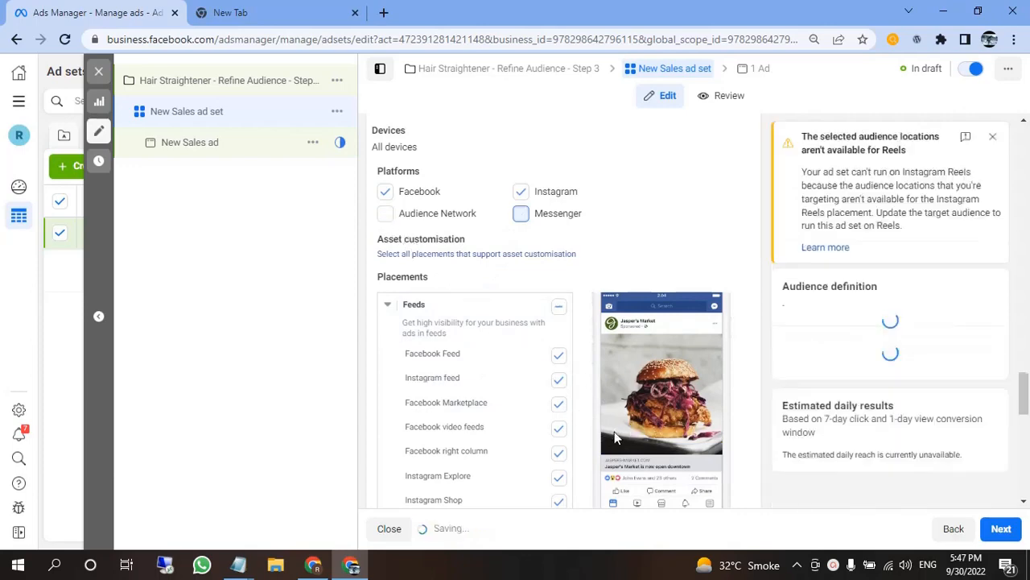
- Deselect the In-stream, Overlay and post-loop ads on Reels, Search and In-article placements
scroll(491, 314, "down", 5)
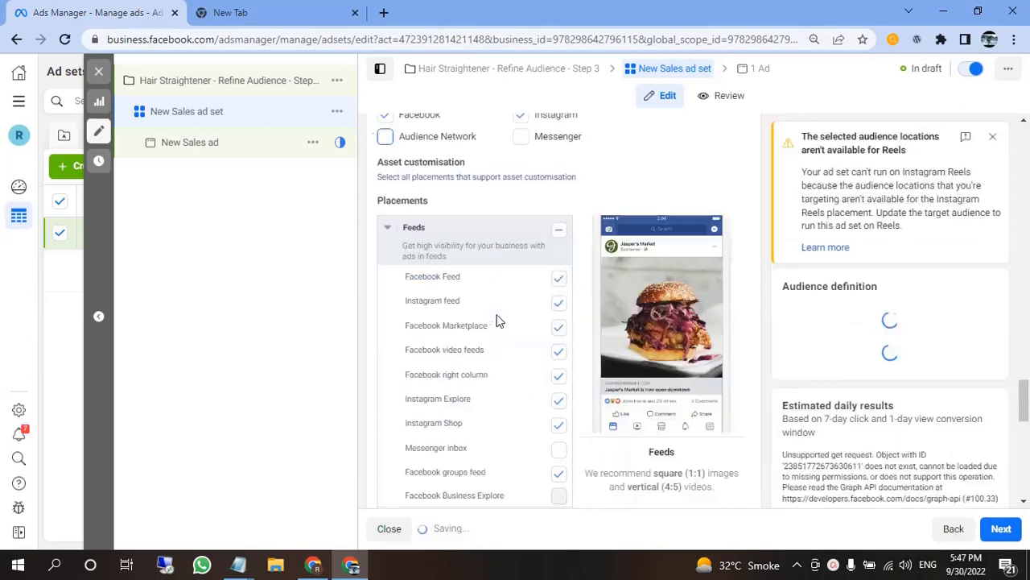
scroll(567, 374, "down", 1)
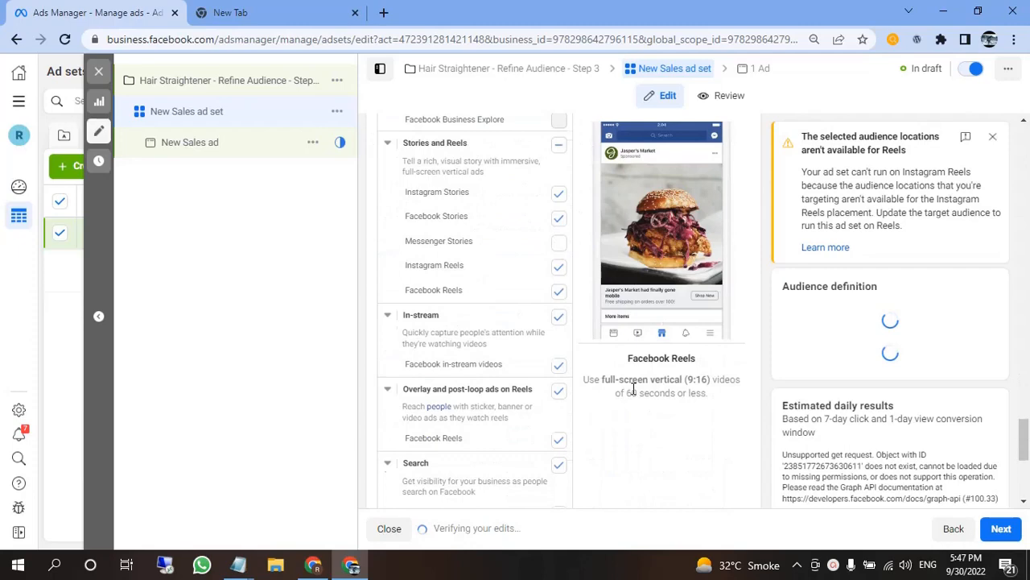
left_click(557, 319)
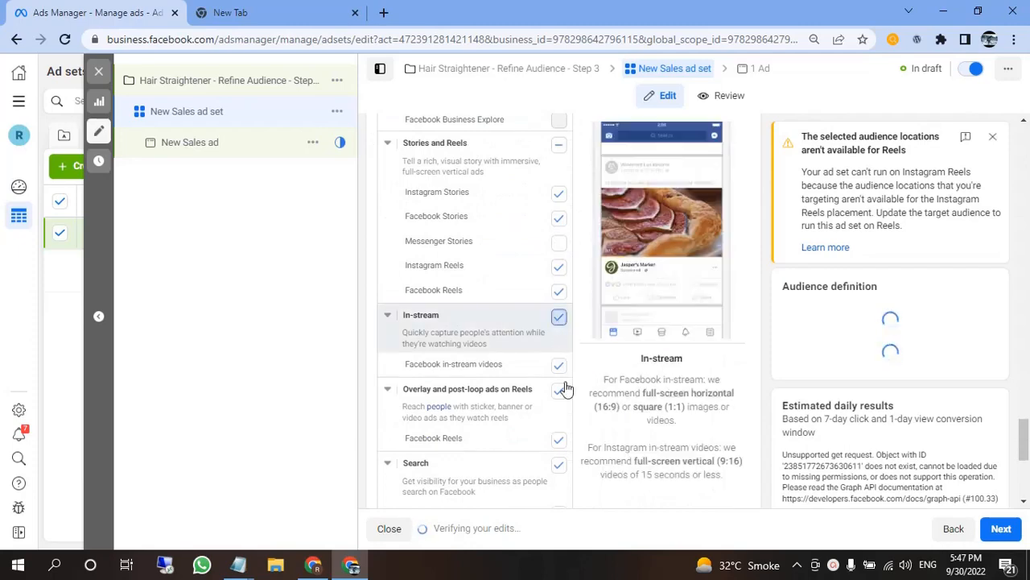
left_click(569, 436)
scroll(633, 450, "down", 2)
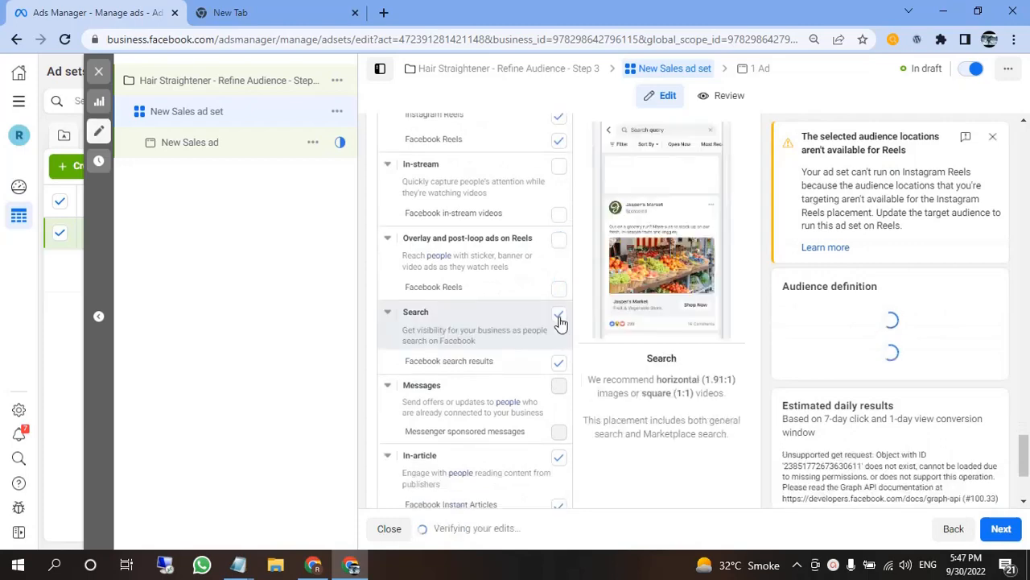
left_click(559, 317)
scroll(594, 427, "down", 1)
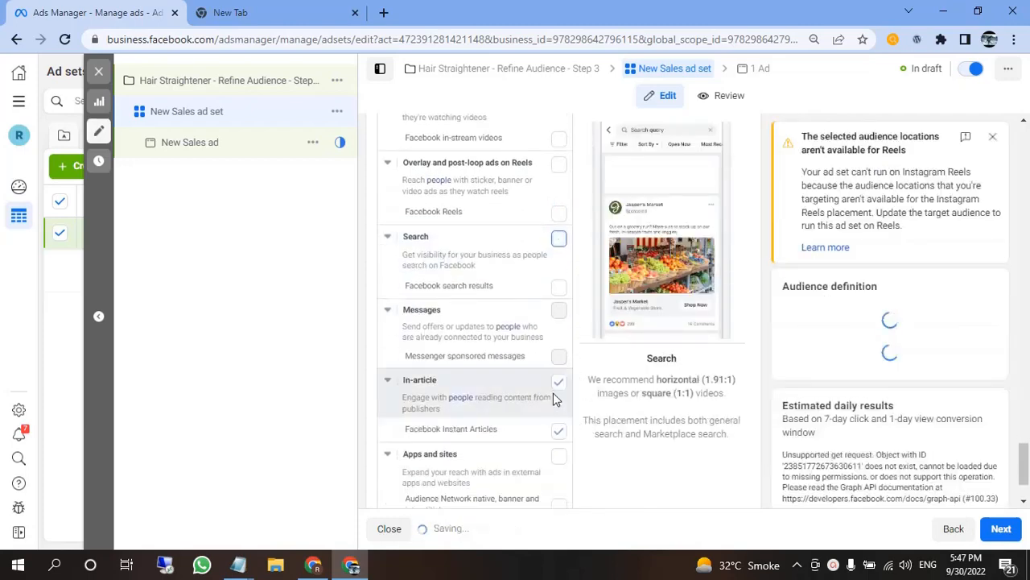
left_click(561, 386)
scroll(655, 433, "down", 1)
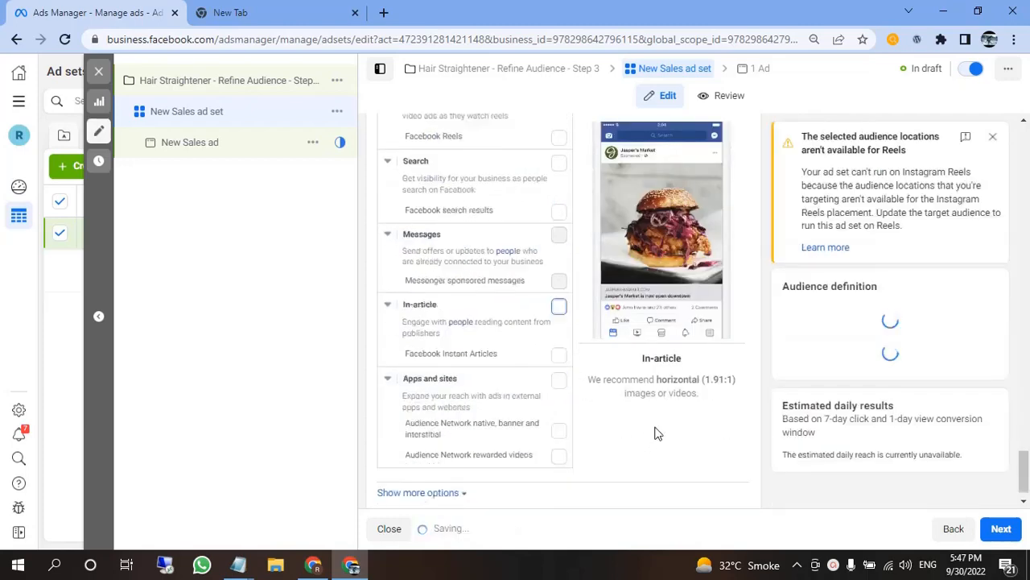
- Deselect all Stories and Reels placements and reduce the Feeds placements to Facebook Feed and Instagram feed only
scroll(639, 426, "up", 5)
scroll(642, 426, "up", 1)
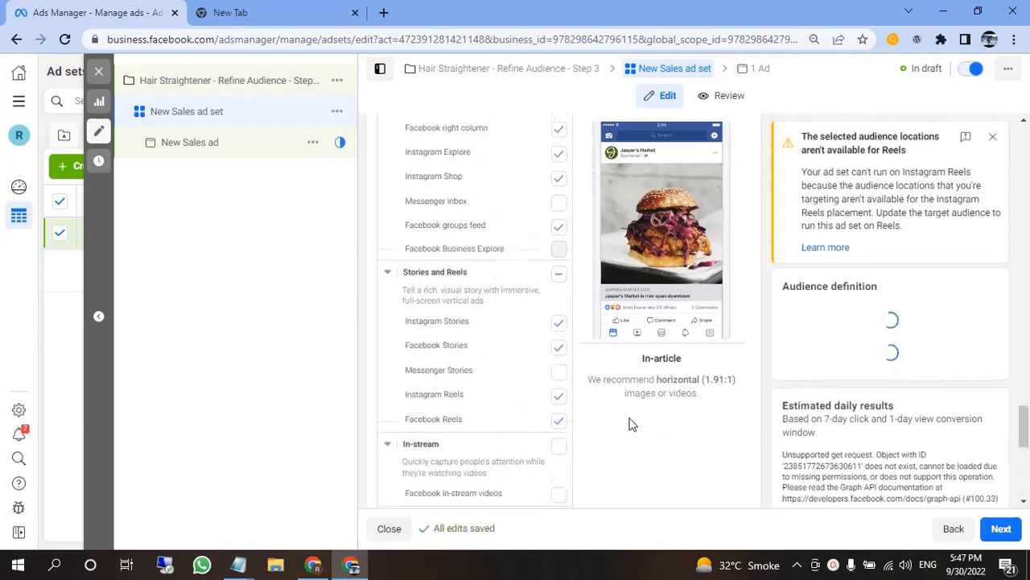
left_click(557, 277)
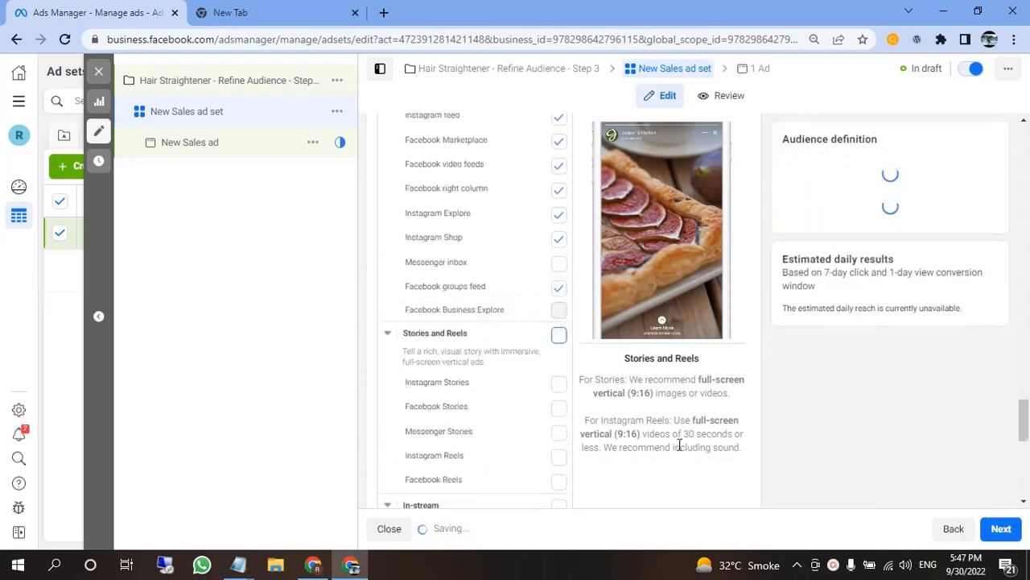
scroll(611, 442, "up", 2)
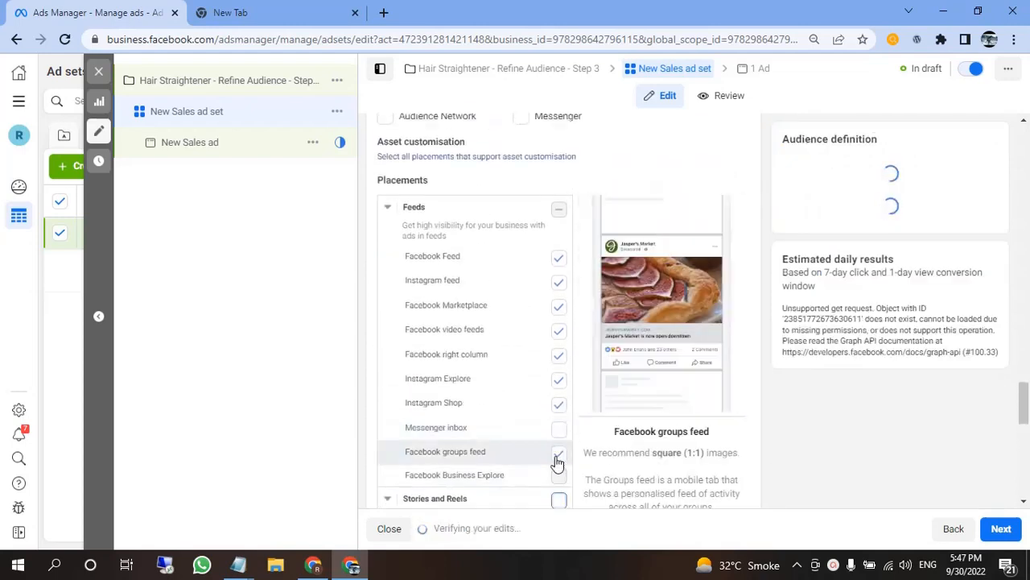
left_click(557, 456)
left_click(559, 394)
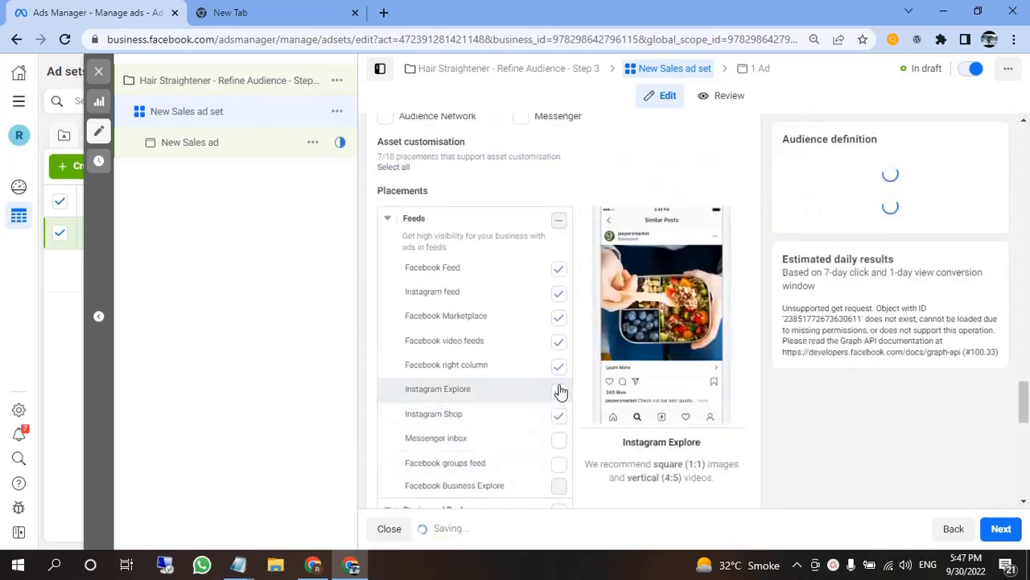
left_click(559, 341)
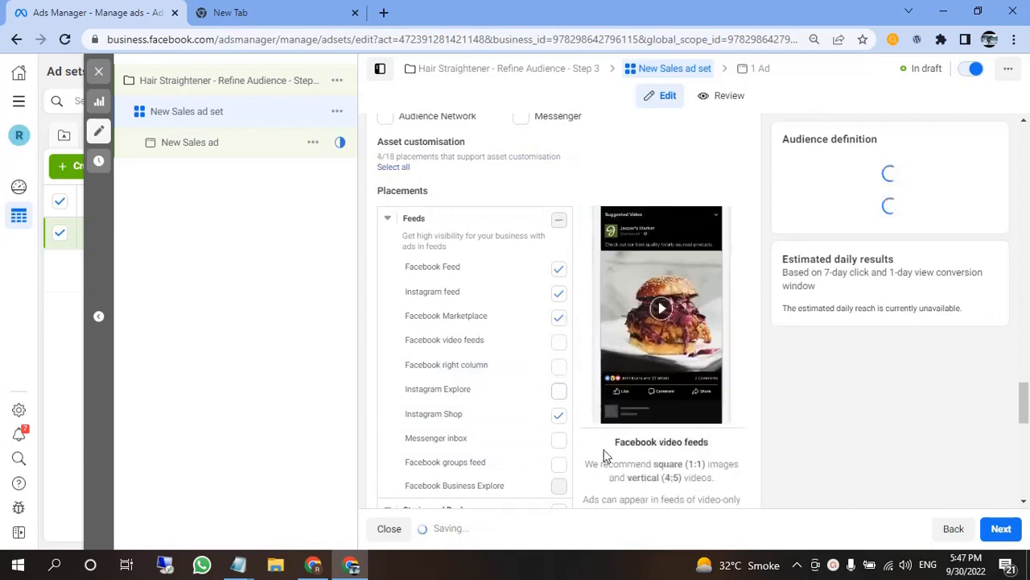
left_click(559, 318)
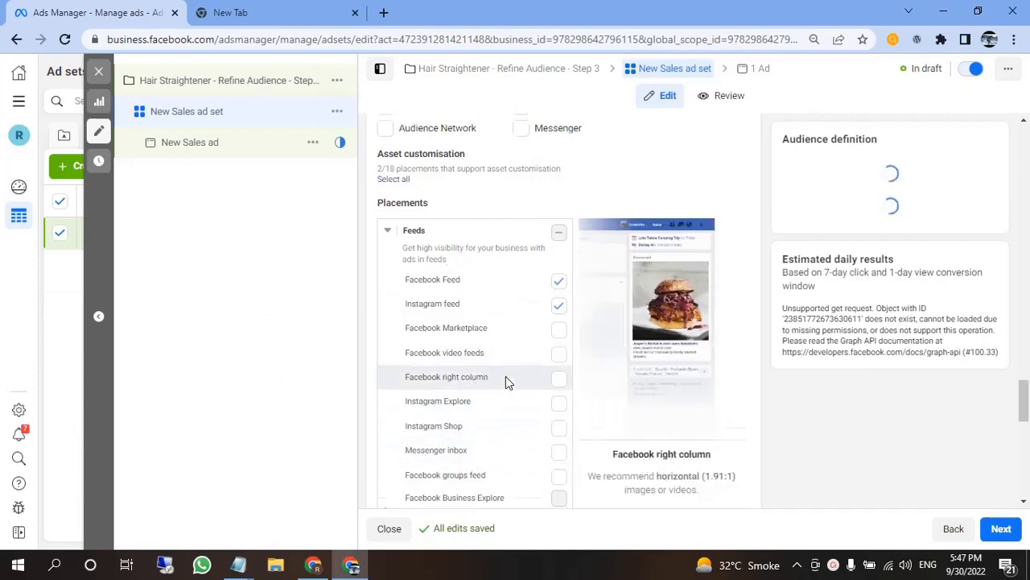
- Duplicate the New Sales ad set within the original campaign, making 5 copies
scroll(505, 376, "up", 15)
scroll(506, 376, "up", 10)
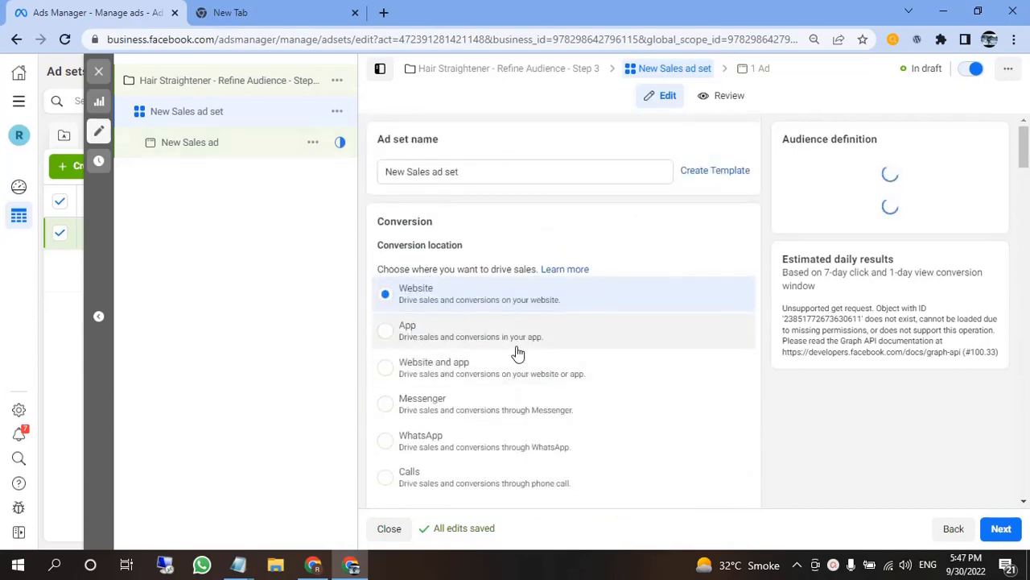
scroll(478, 409, "down", 3)
scroll(478, 409, "up", 3)
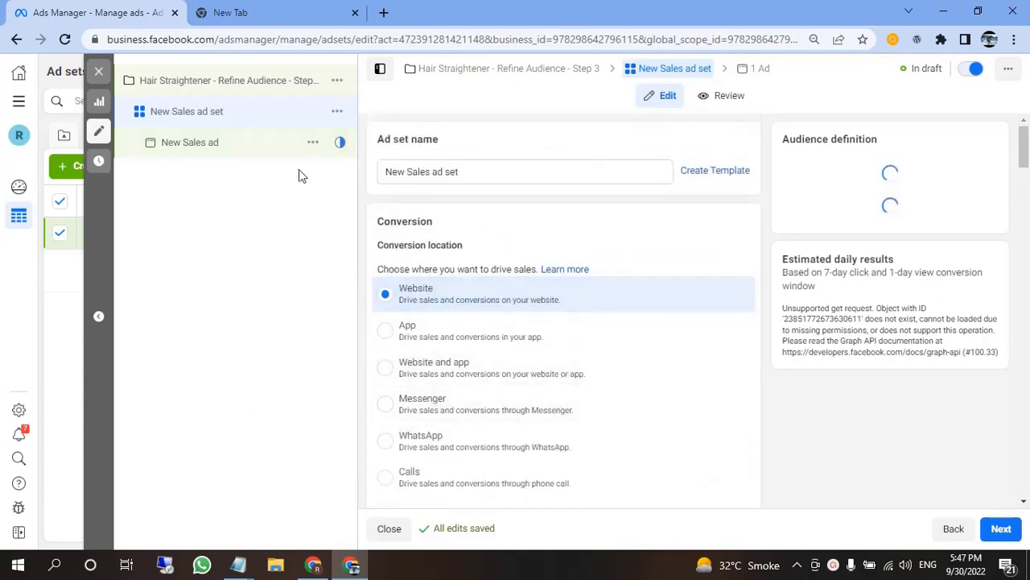
left_click(336, 111)
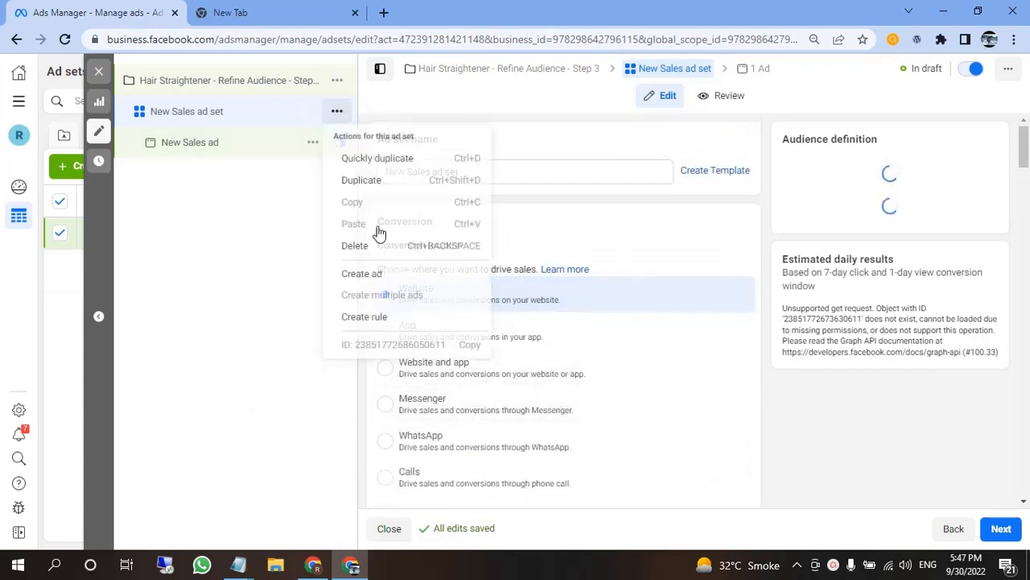
left_click(377, 182)
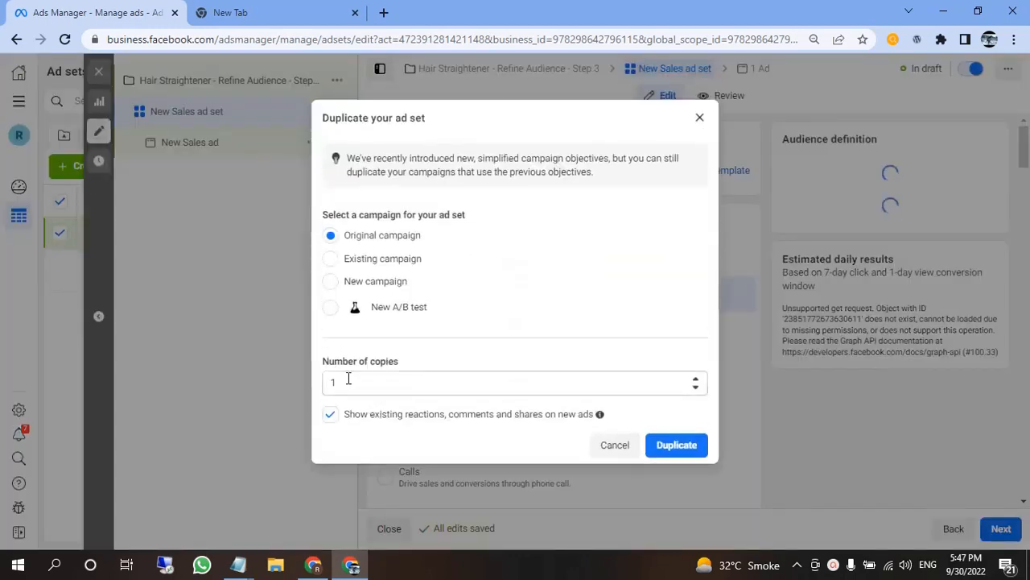
type("6")
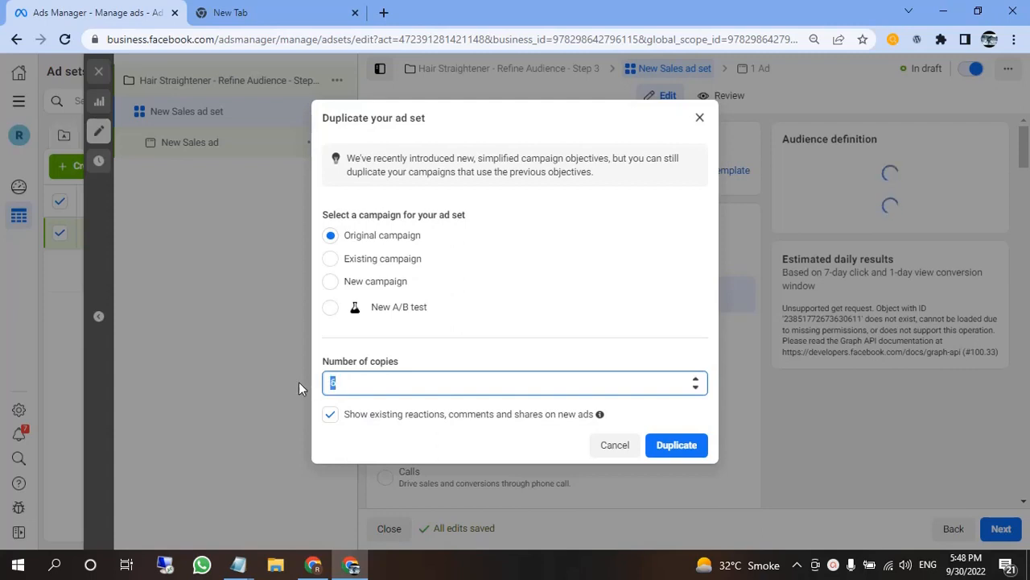
type("5")
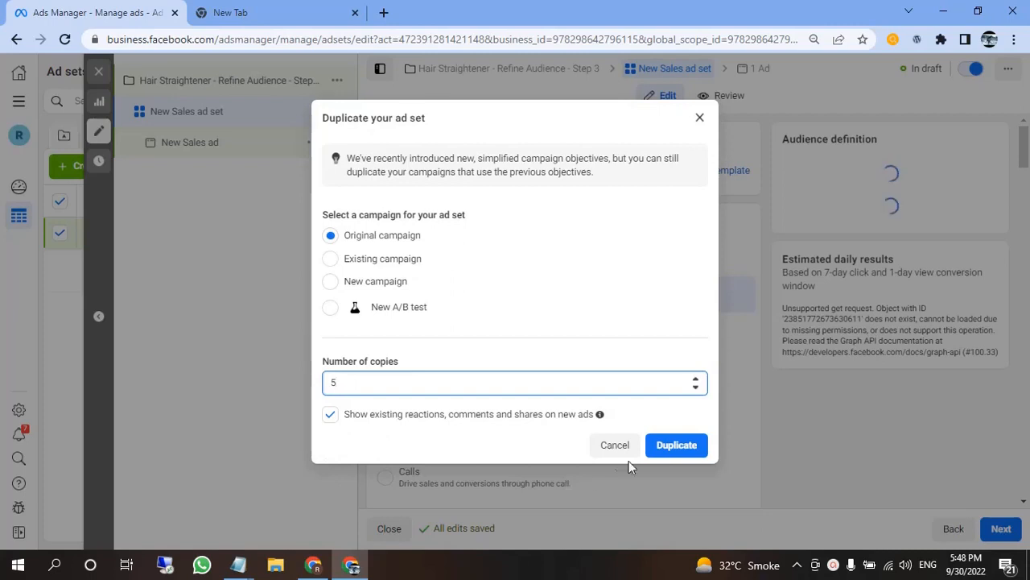
left_click(676, 445)
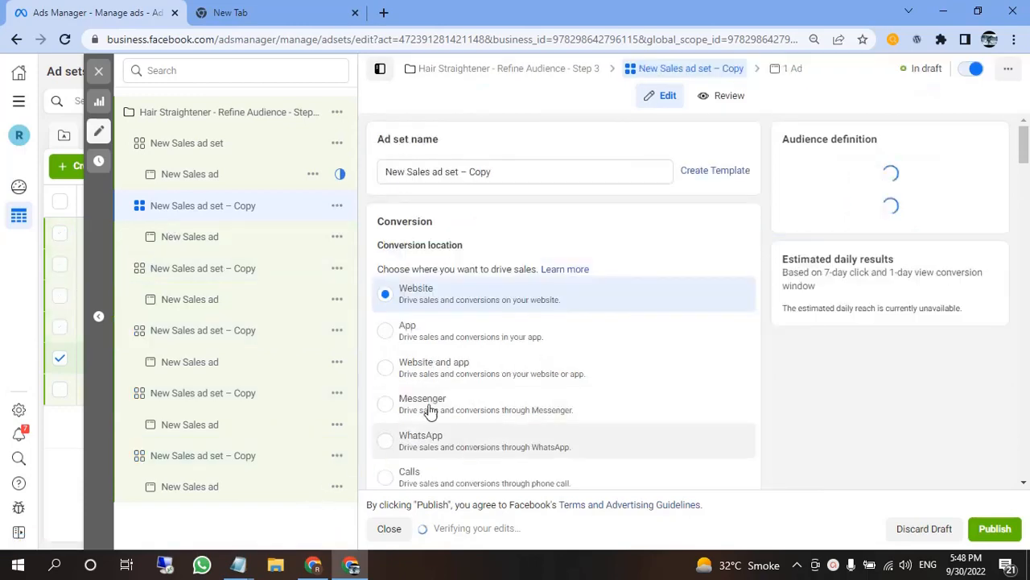
- Rename the opened ad set copy "Hairstyle - Long hair", using the two interest names copied from the Notepad interest list
mouse_move(239, 564)
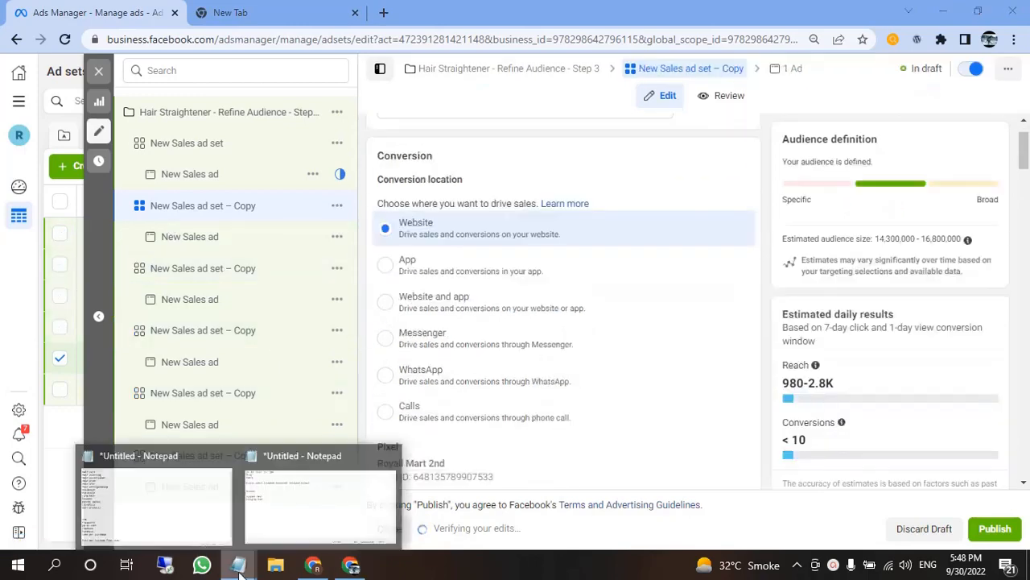
left_click(168, 518)
left_click_drag(97, 207, 2, 177)
key("ctrl+c")
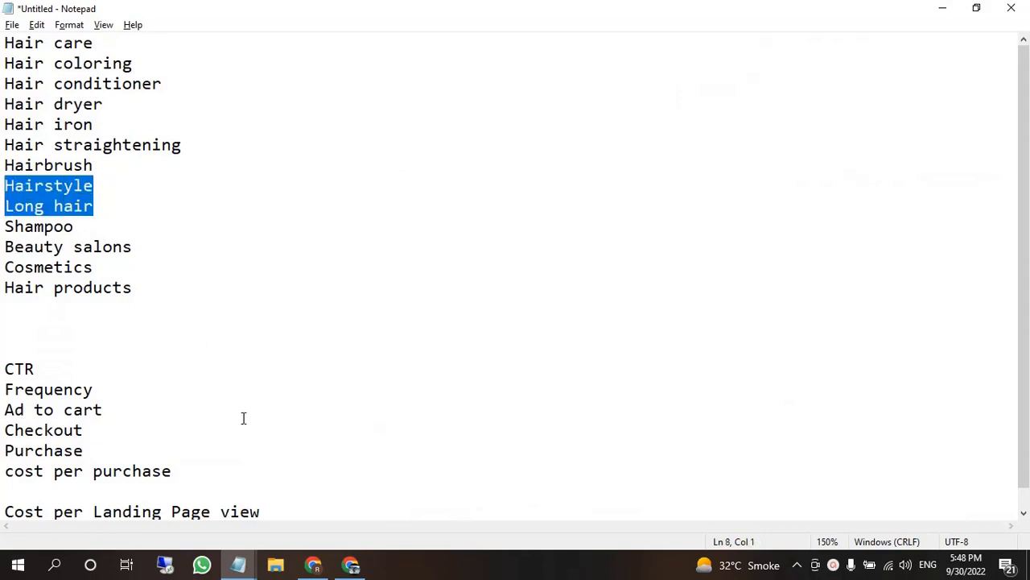
left_click(350, 564)
scroll(501, 354, "up", 1)
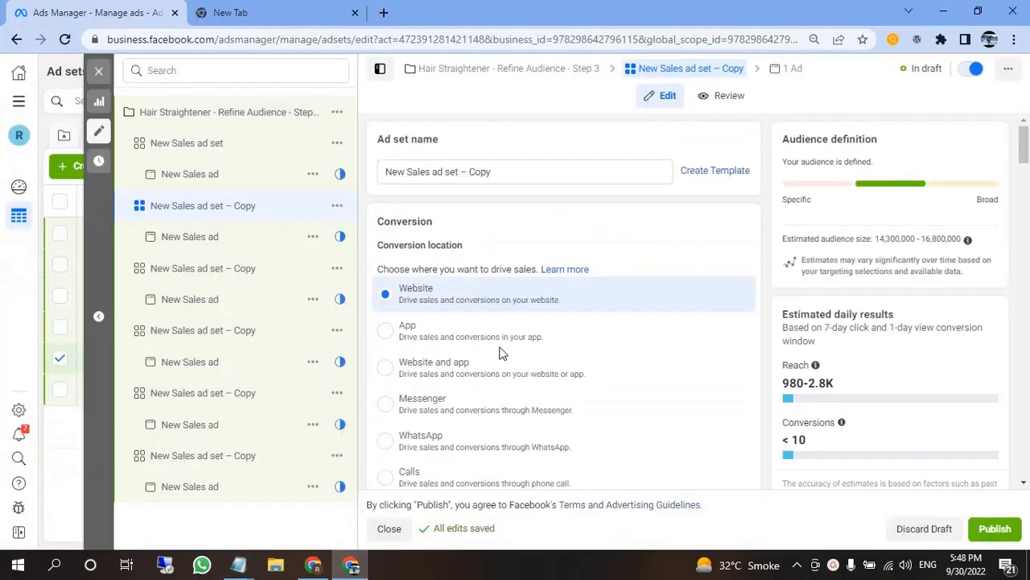
left_click_drag(524, 168, 347, 175)
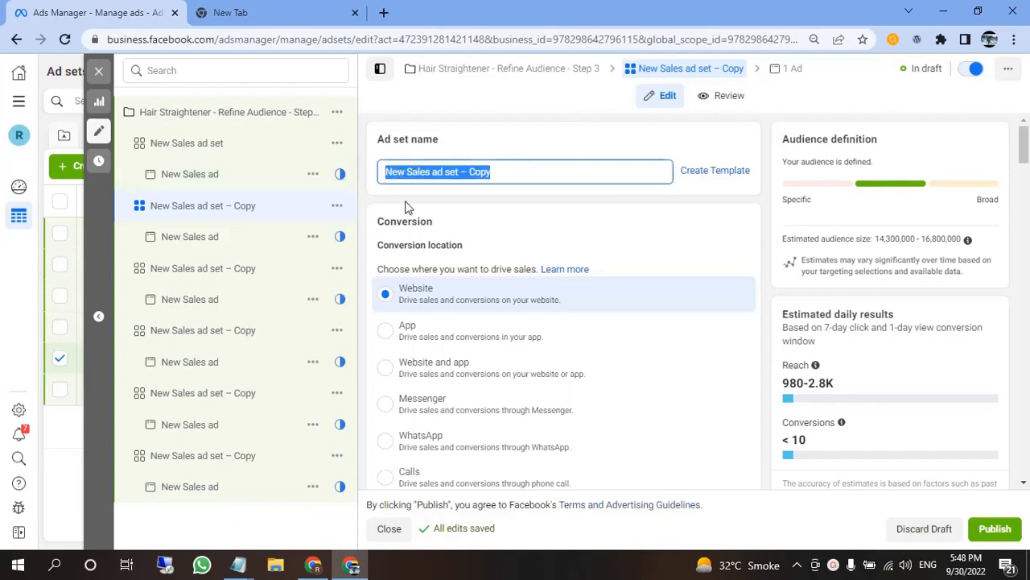
key("ctrl+v")
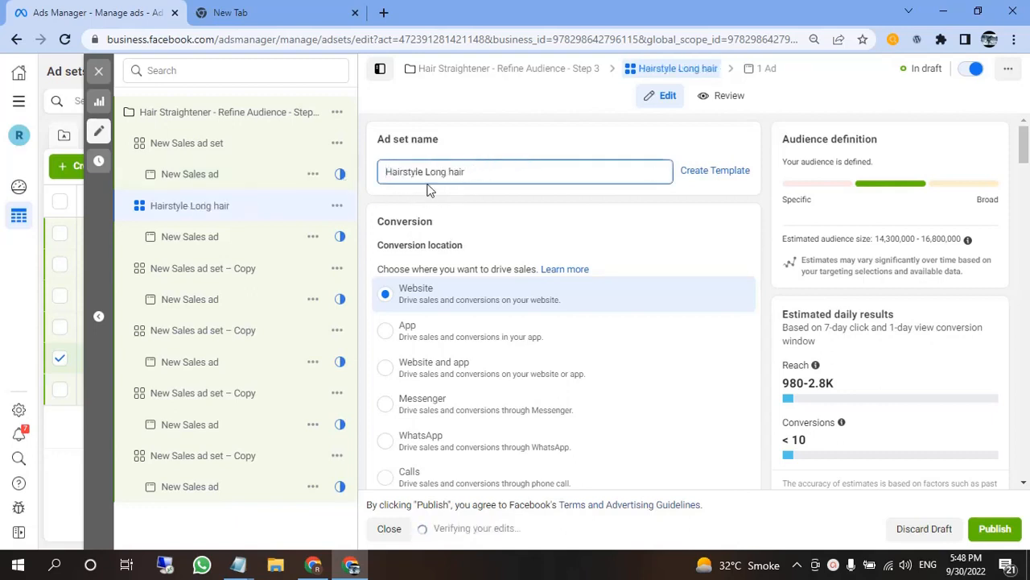
left_click(425, 175)
type("-")
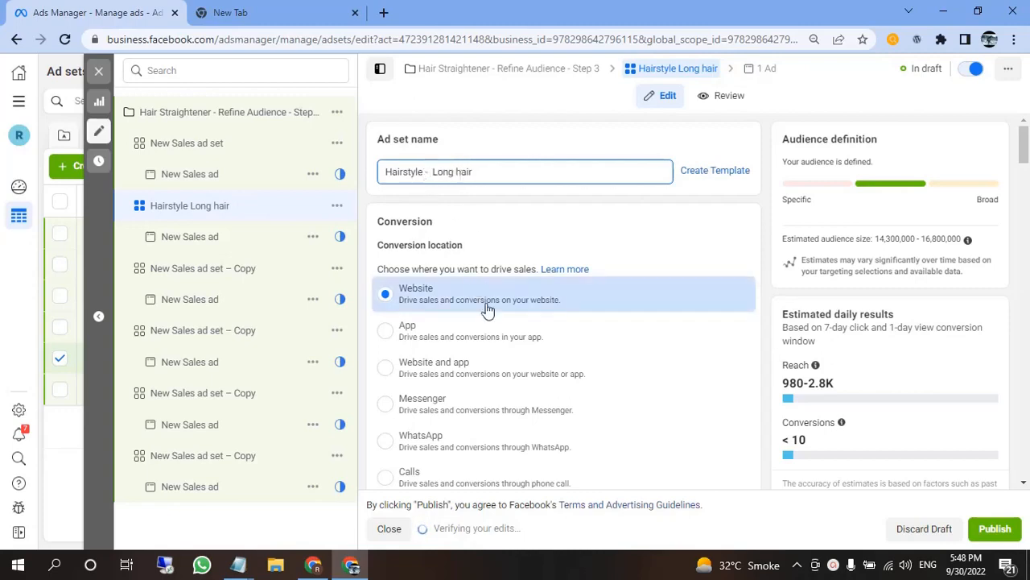
- Add the Hairstyle interest to the detailed targeting of the Hairstyle - Long hair ad set
scroll(555, 386, "down", 10)
scroll(542, 387, "down", 8)
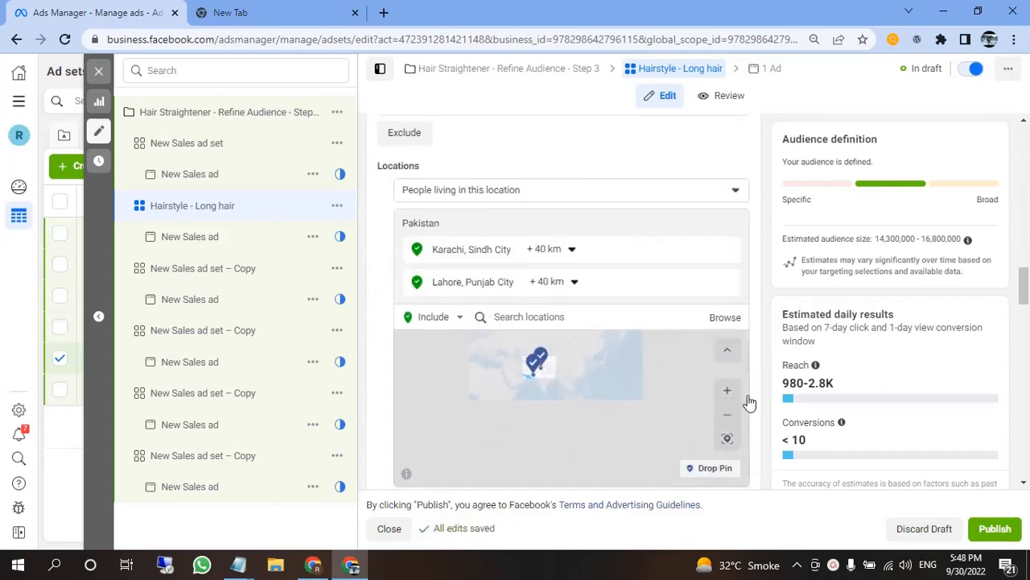
scroll(754, 414, "down", 5)
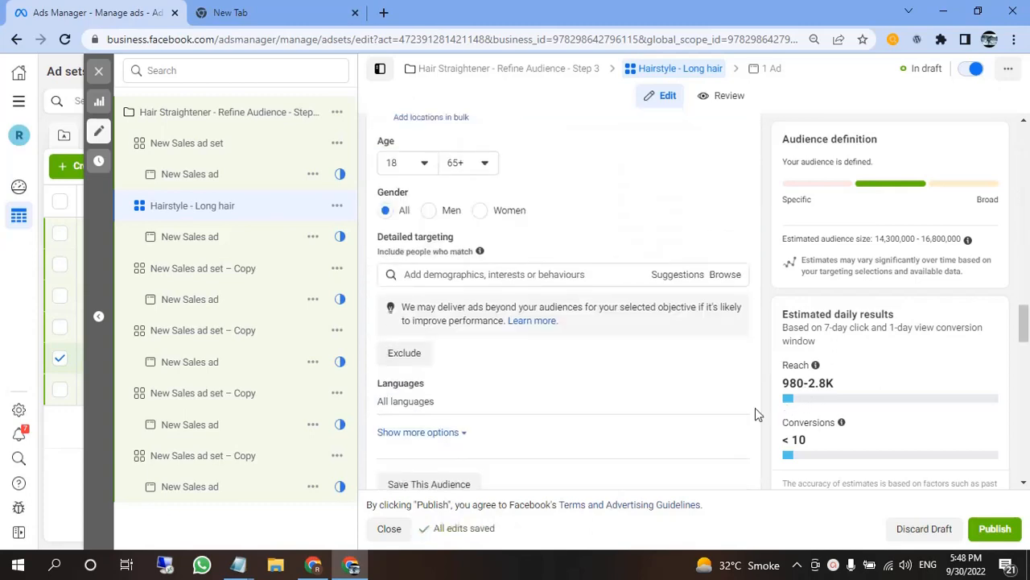
left_click(460, 274)
key("ctrl+v")
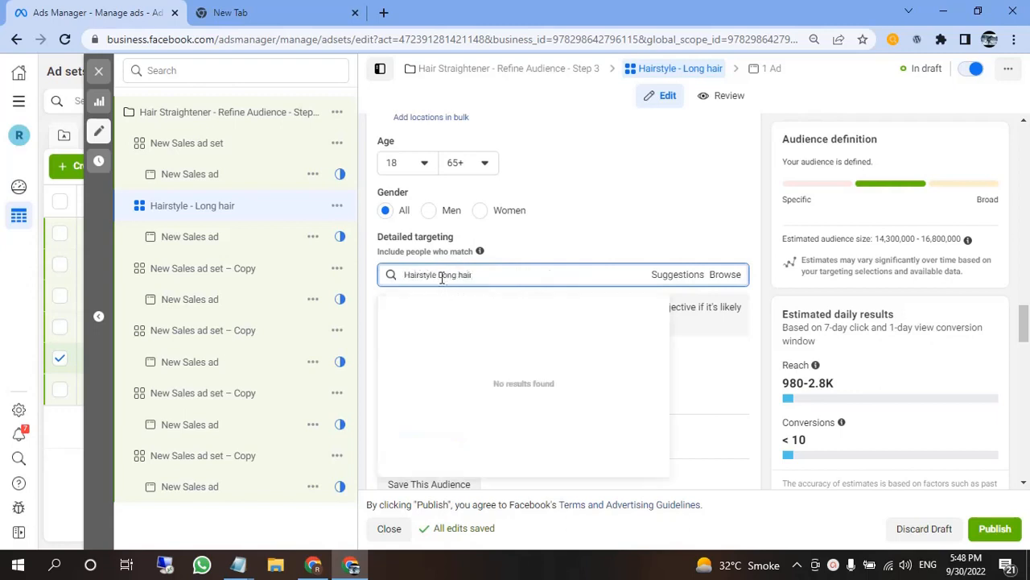
left_click_drag(438, 276, 554, 273)
key("ctrl+c")
key("BackSpace")
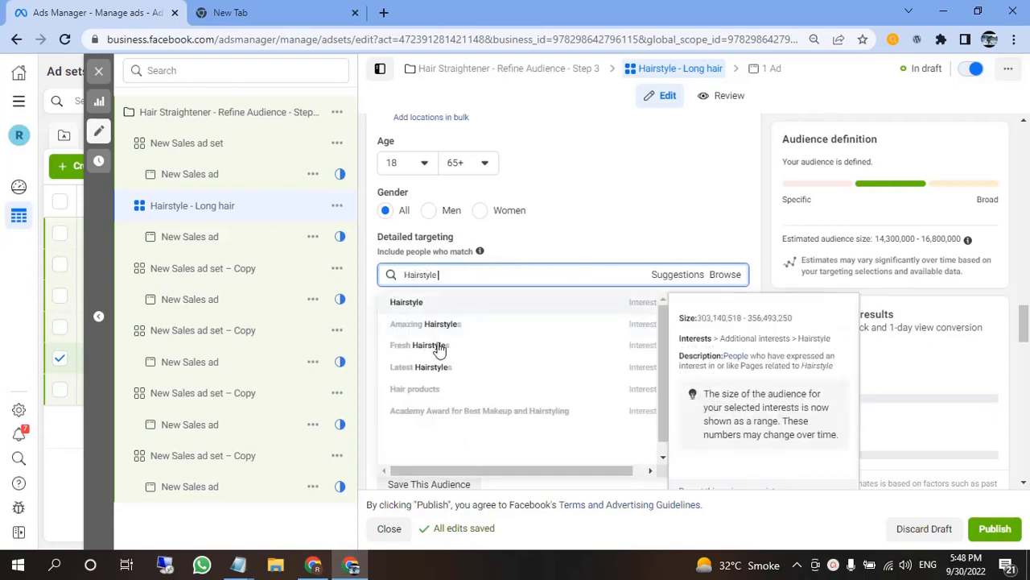
key("Return")
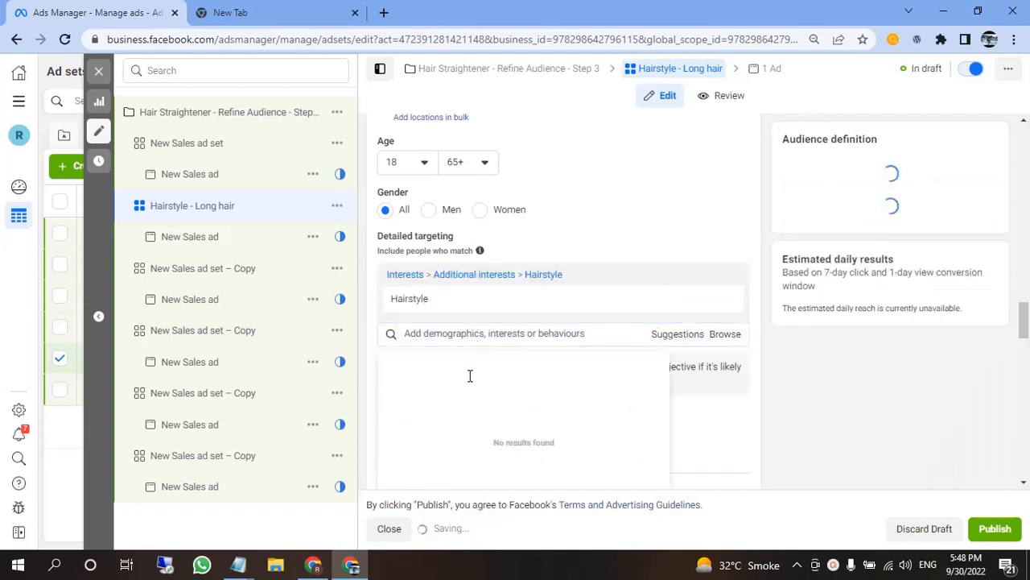
- Add the Long hair interest to the same detailed targeting and return to the campaigns list
key("ctrl+v")
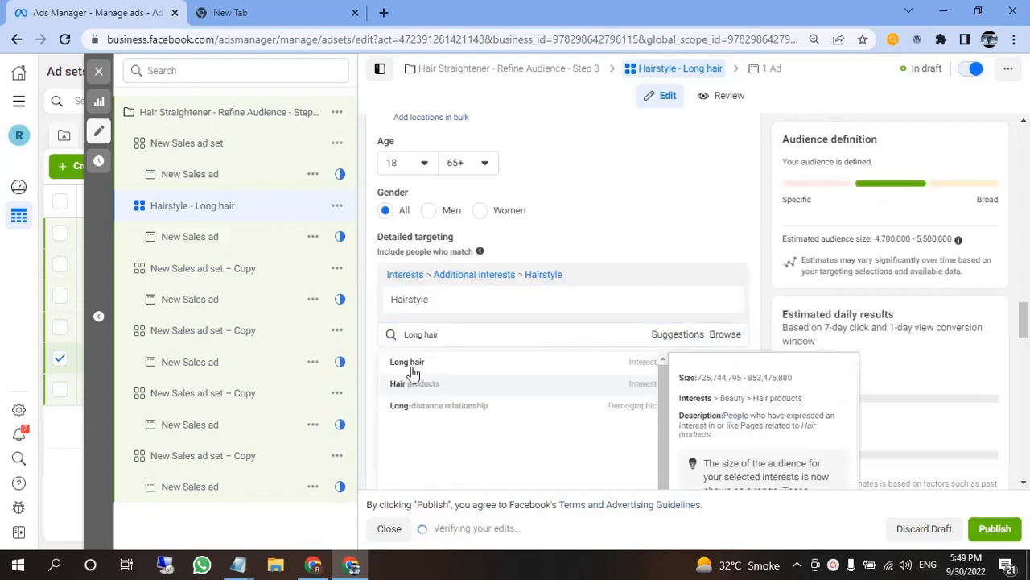
key("Return")
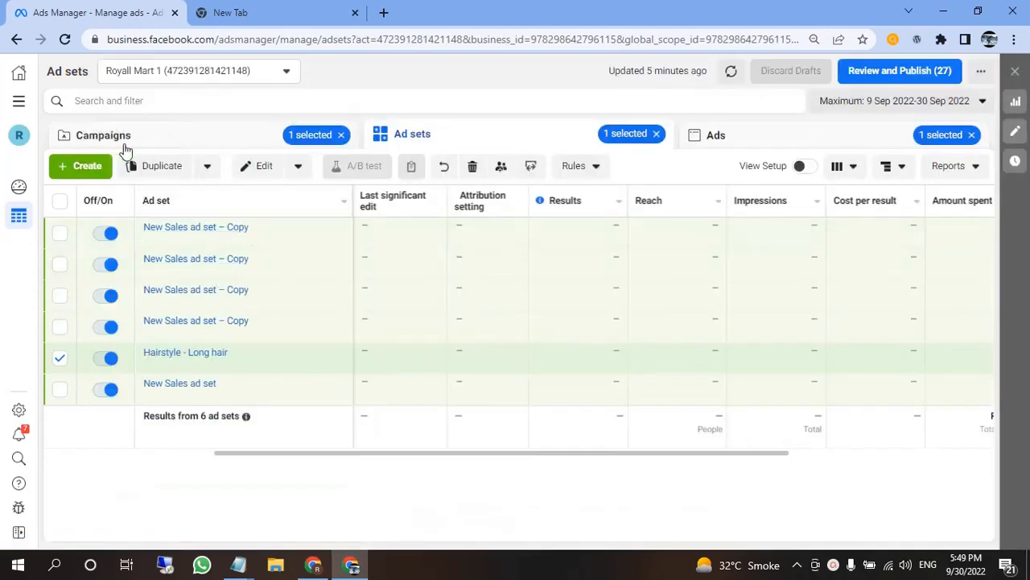
left_click(125, 149)
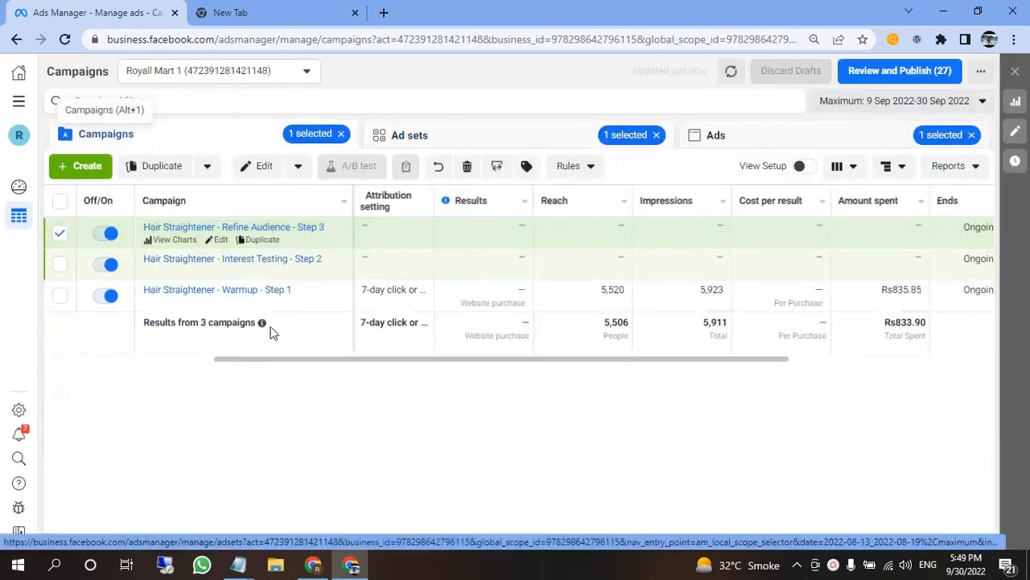